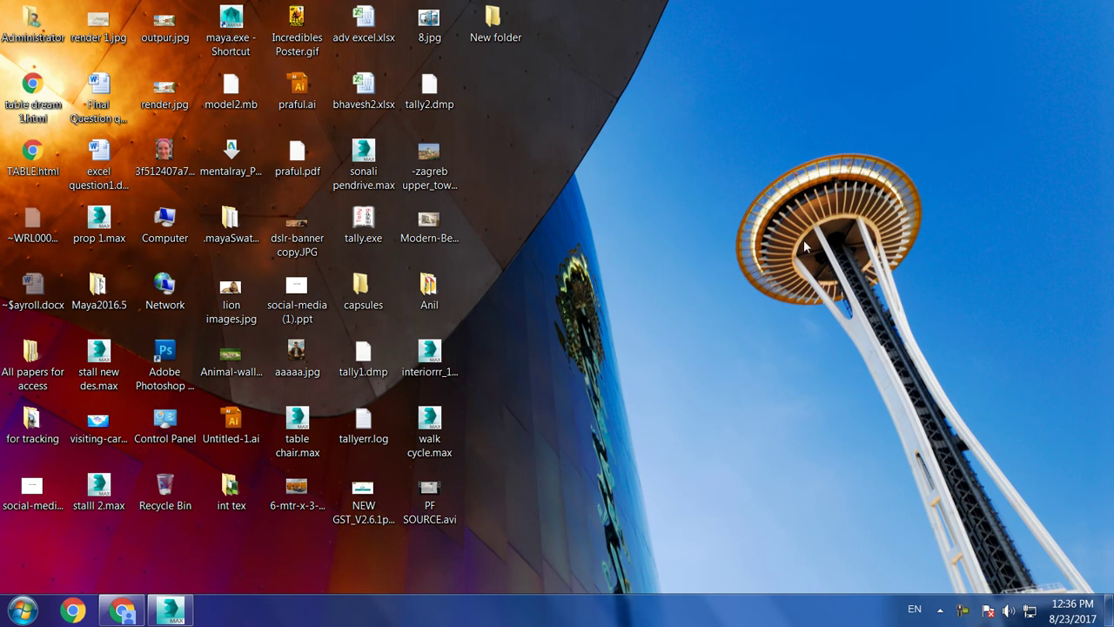
Launch Notepad, change the tutorial title to Part 6, add 'Lets get started..' and minimize it
key(super+r)
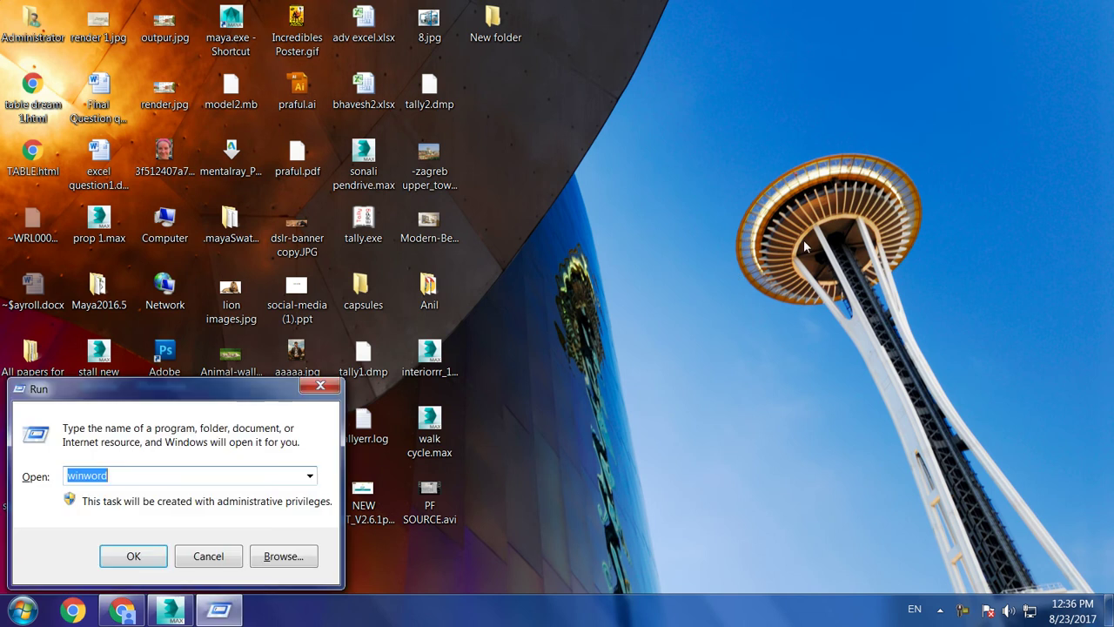
text(nopad)
key(Return)
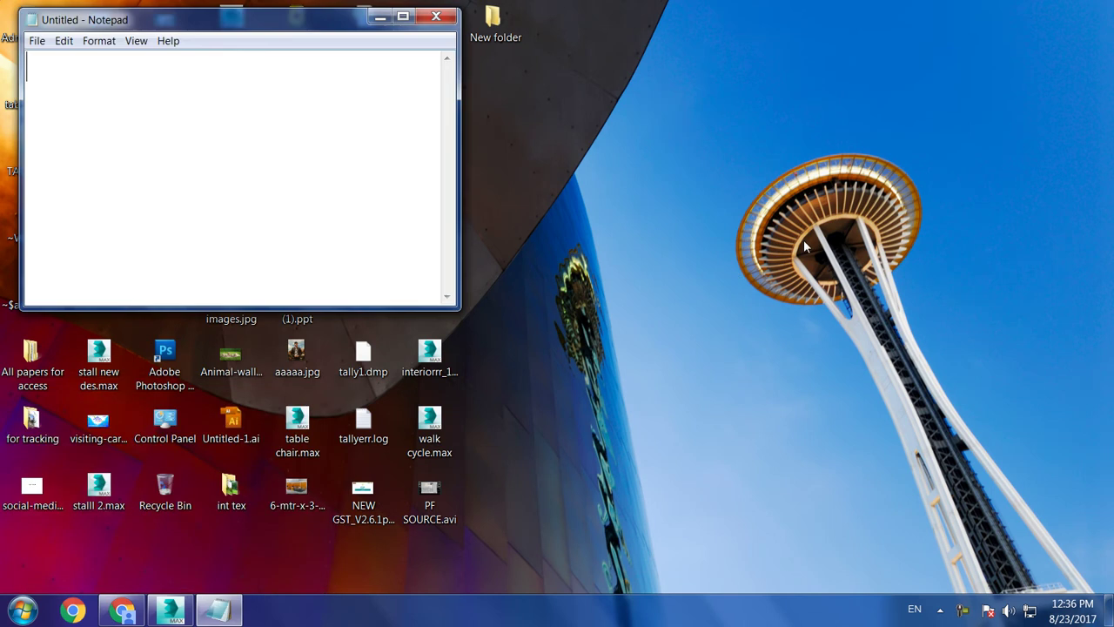
click(403, 17)
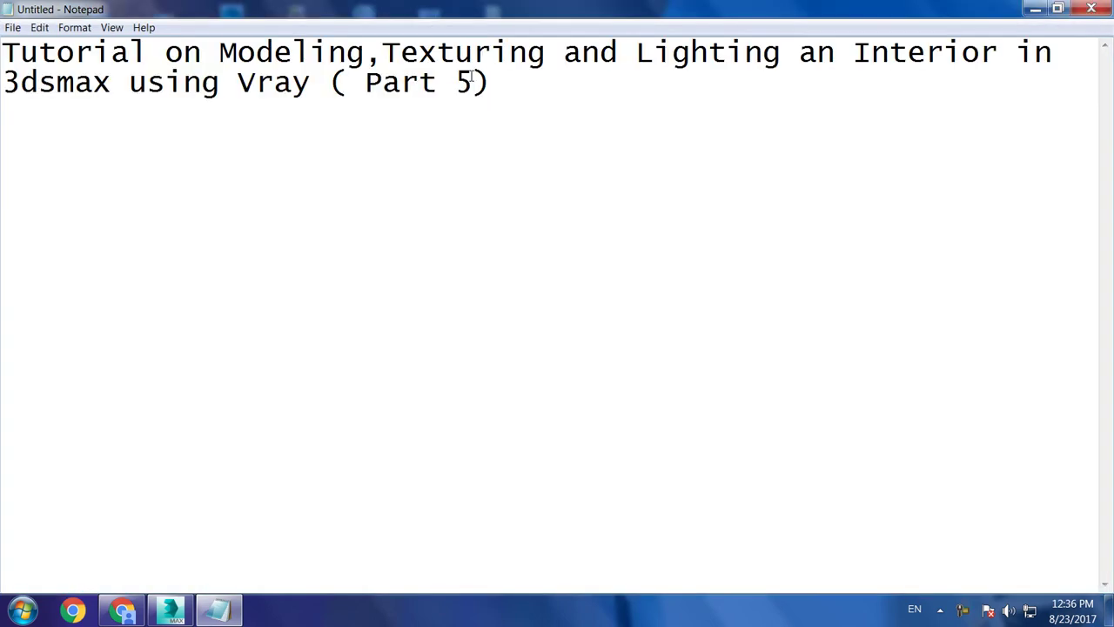
key(BackSpace)
text(6)  )
text(Lets get s)
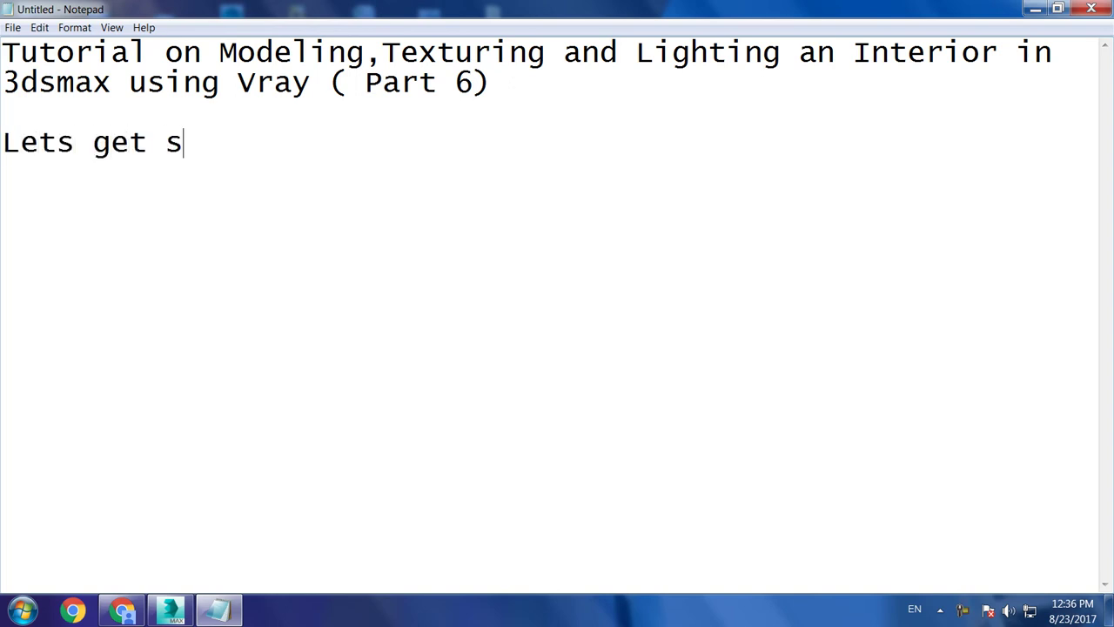
text(tarted..)
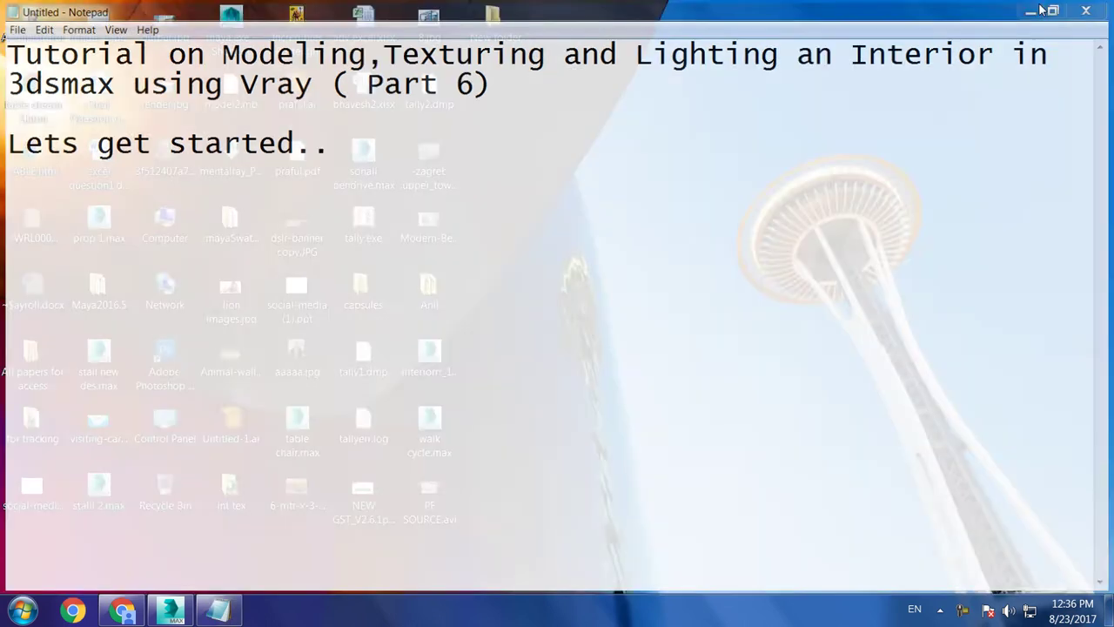
click(1035, 8)
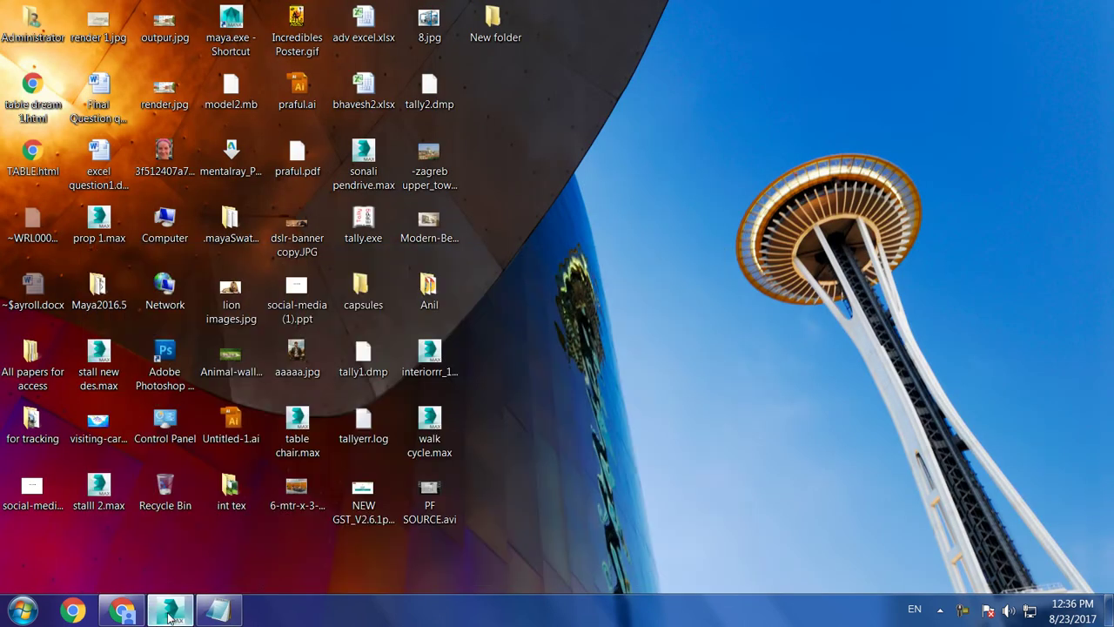
View Modern-Bedroom-Decoration-Review-29 (1).jpg from Removable Disk (I:) using Rendering > View Image File
click(170, 613)
click(487, 29)
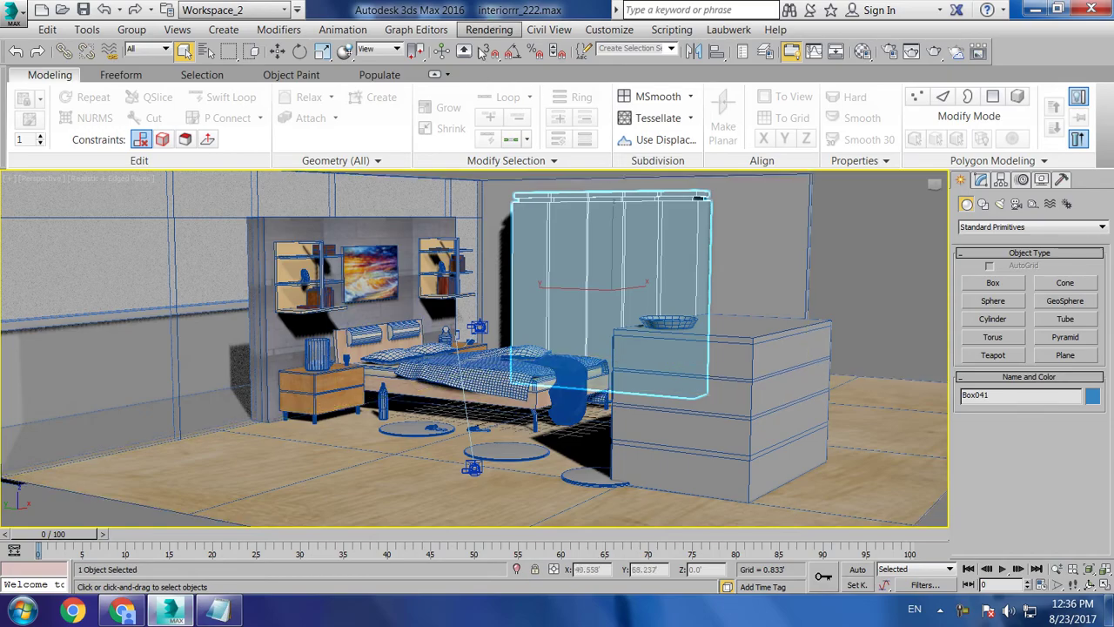
click(540, 376)
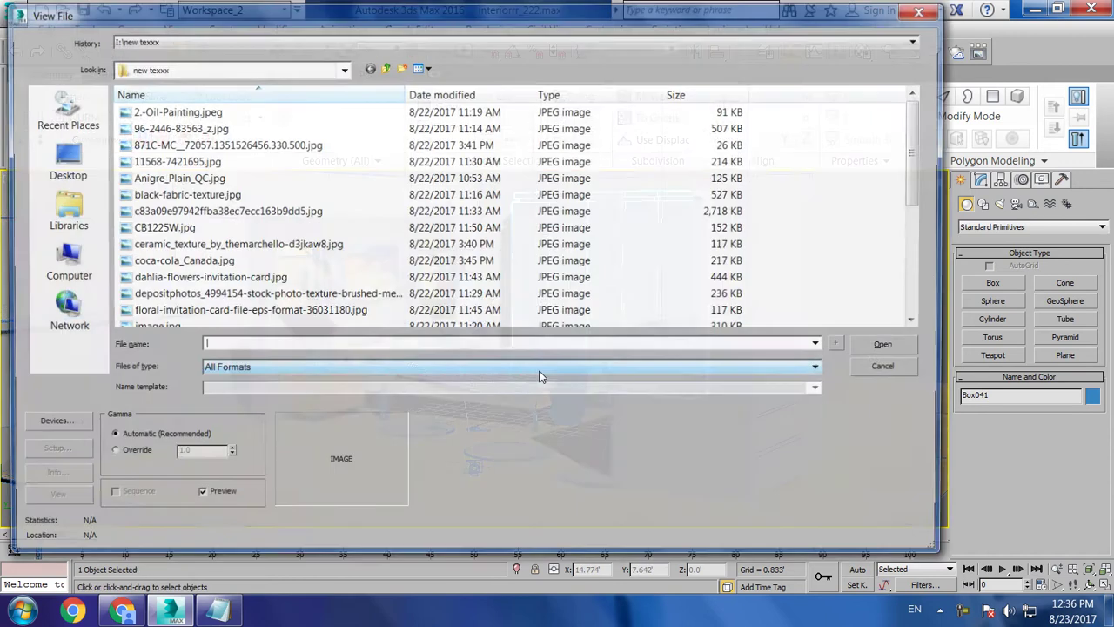
click(70, 264)
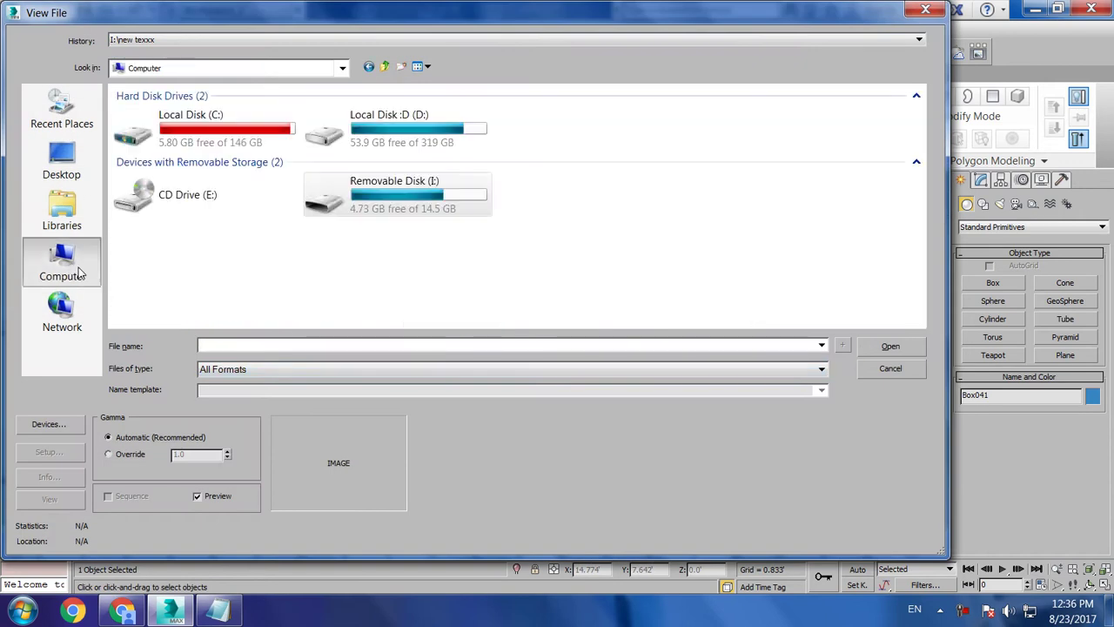
double_click(404, 203)
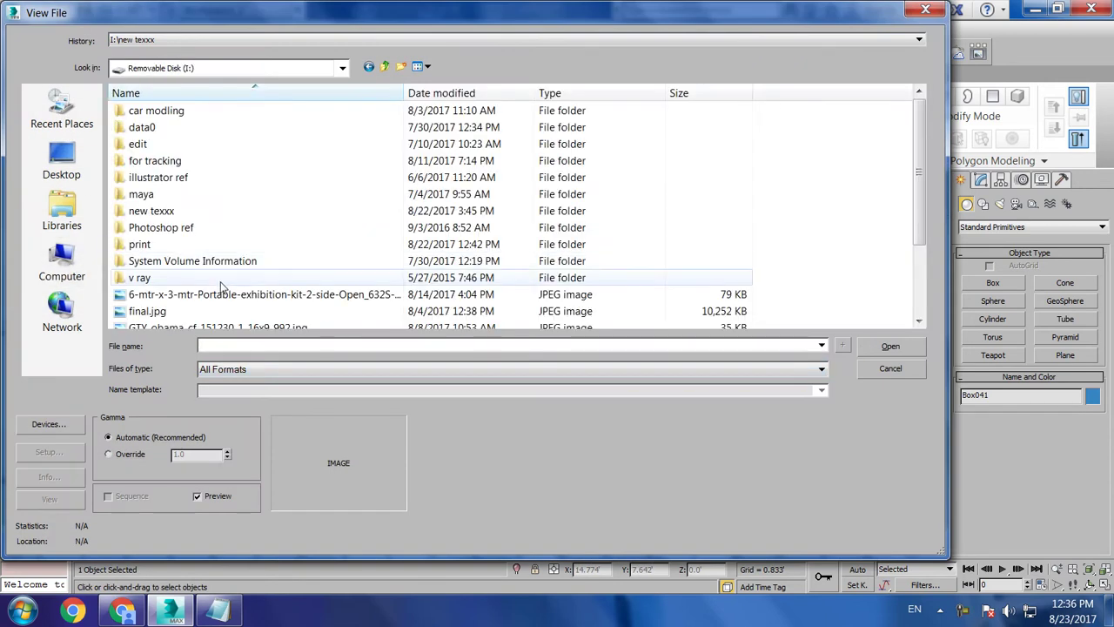
scroll(229, 288, down, 2)
double_click(240, 244)
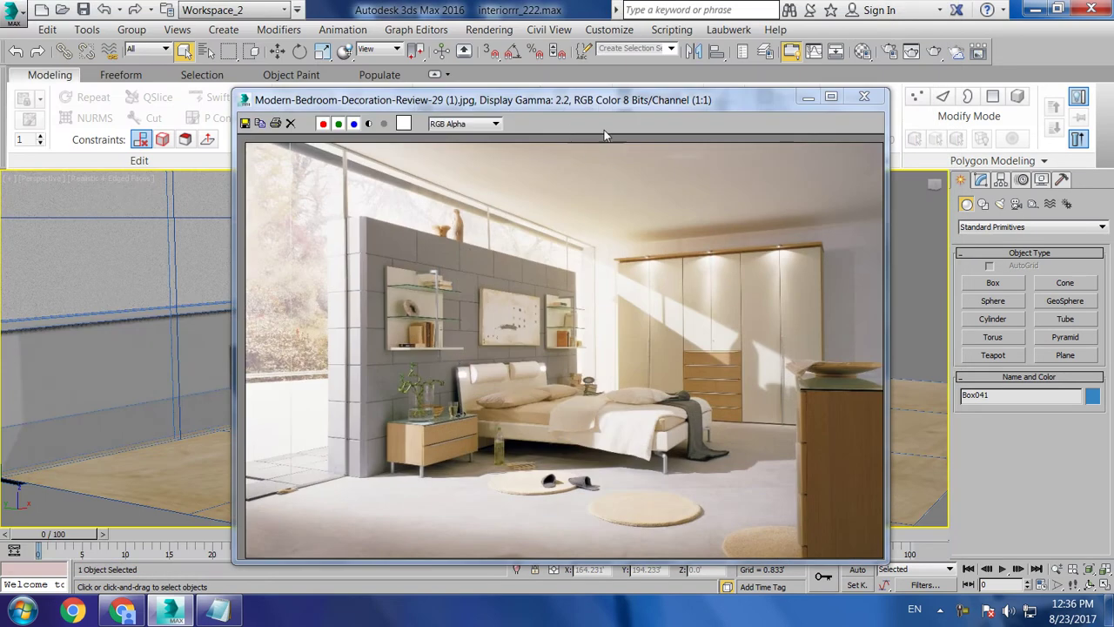
Move the reference photo aside, orbit to the wardrobe and select its front door polygons
drag(564, 100, 192, 81)
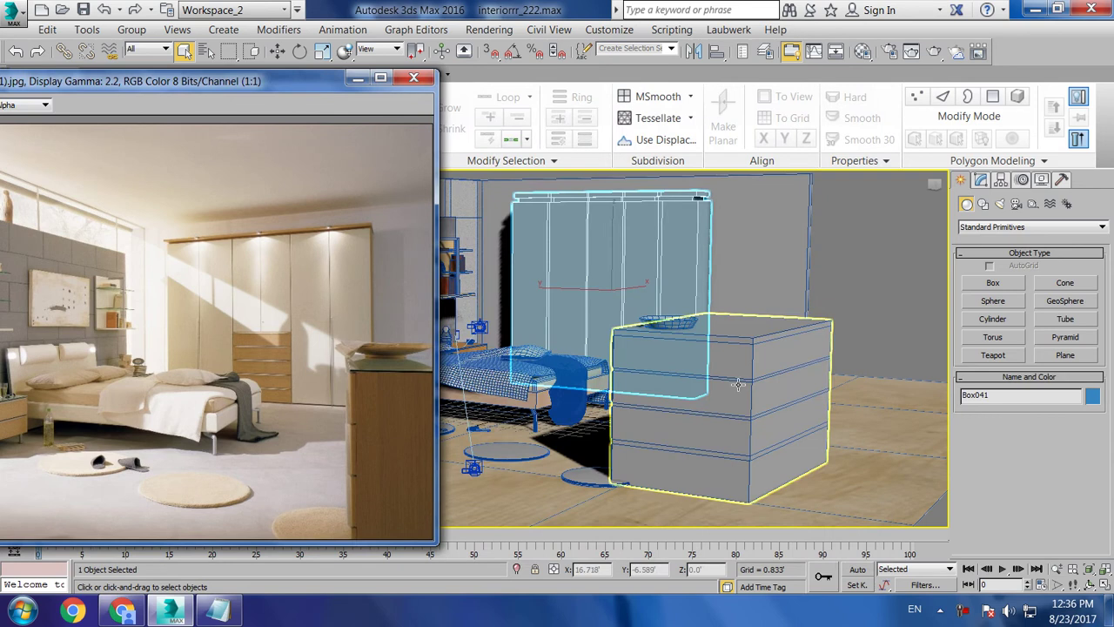
mouse_move(692, 340)
alt+middle_down()
mouse_move(671, 323)
mouse_move(749, 324)
alt+middle_up()
scroll(746, 340, up, 5)
scroll(690, 351, down, 5)
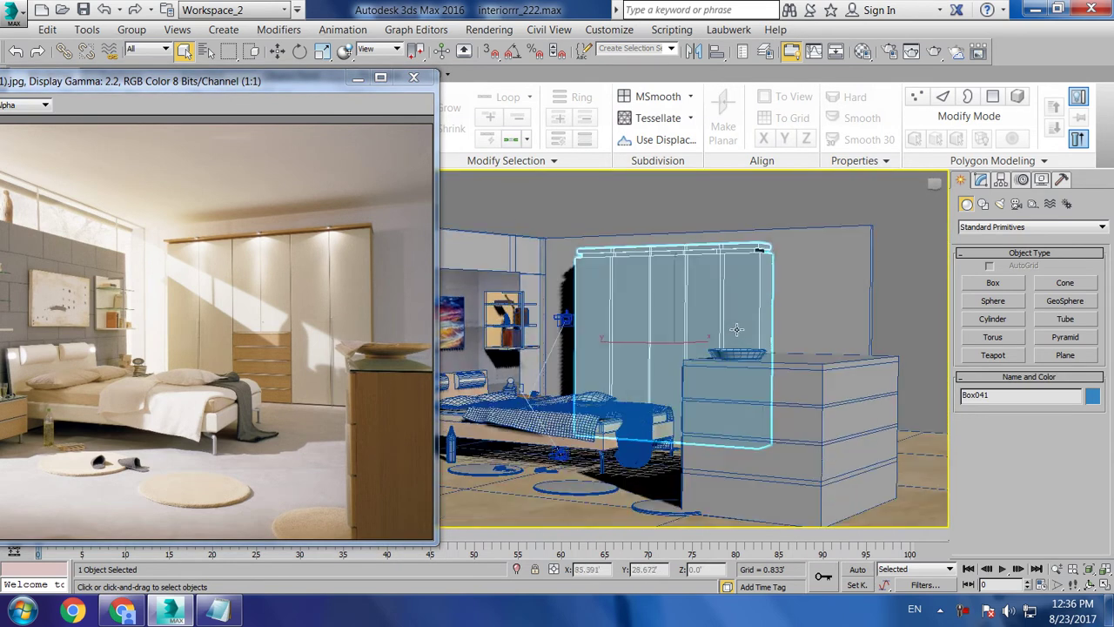
scroll(748, 324, up, 4)
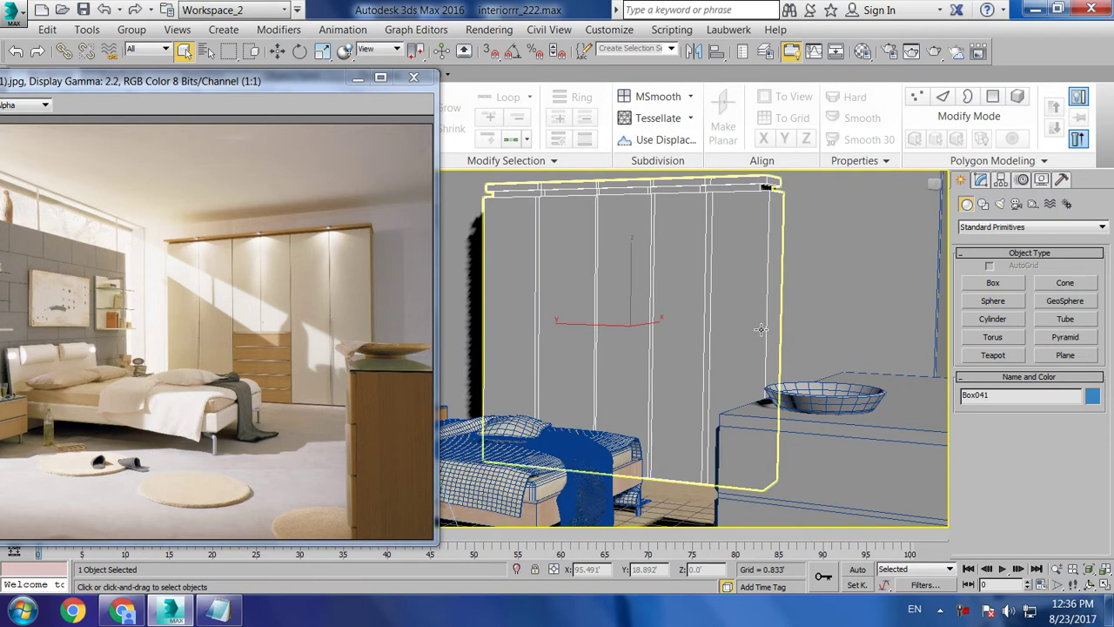
click(986, 184)
key(4)
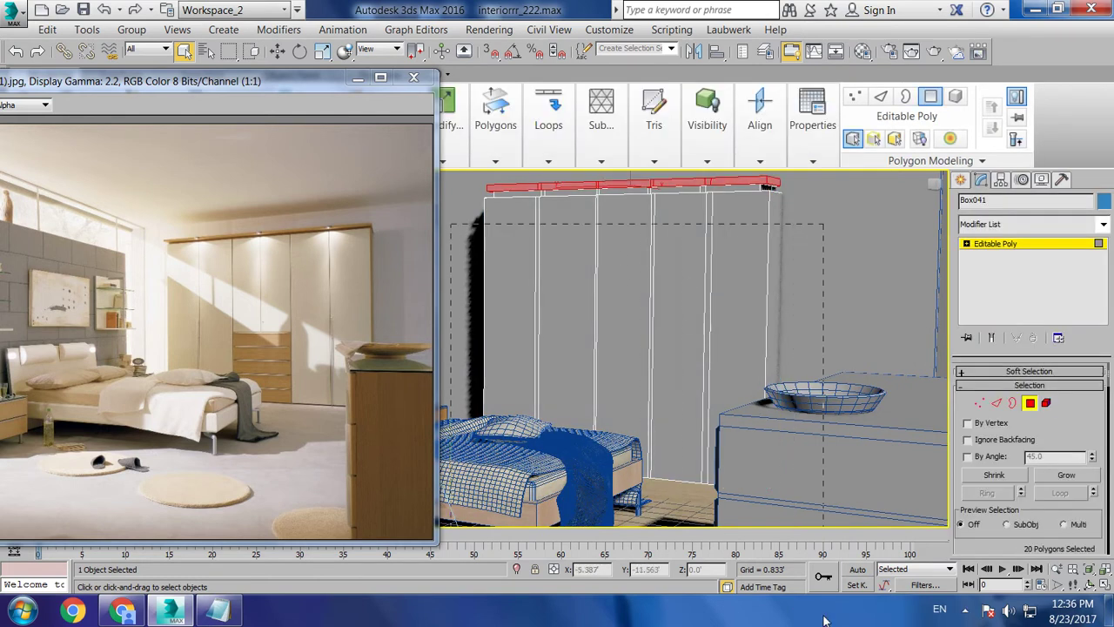
drag(452, 225, 742, 391)
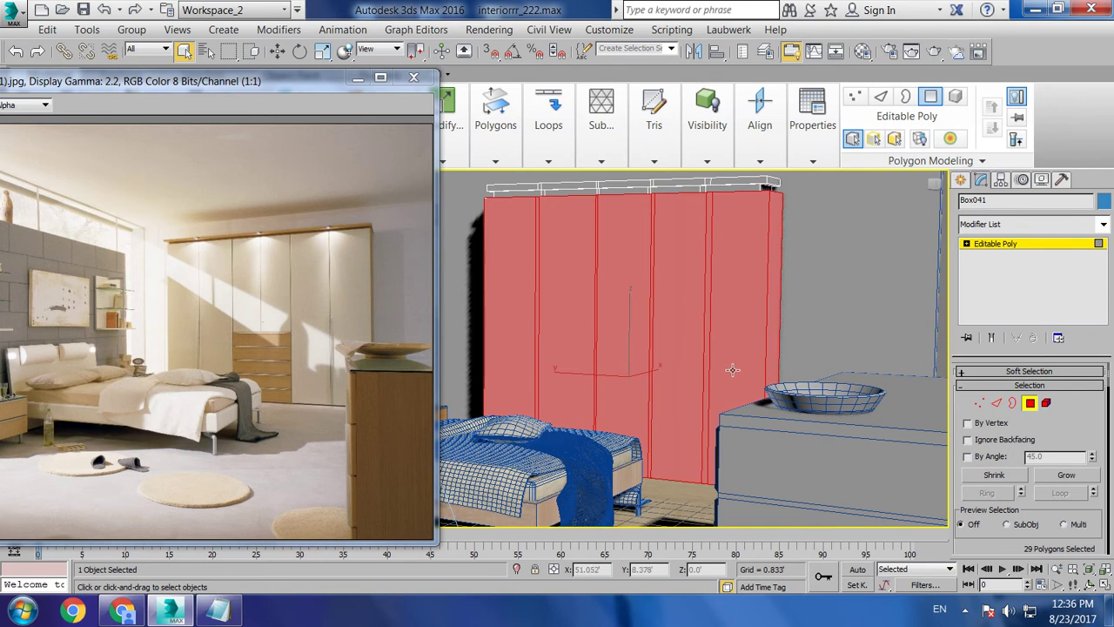
Make material slot 18 a VRayMtl and open the map browser for its Diffuse map
key(m)
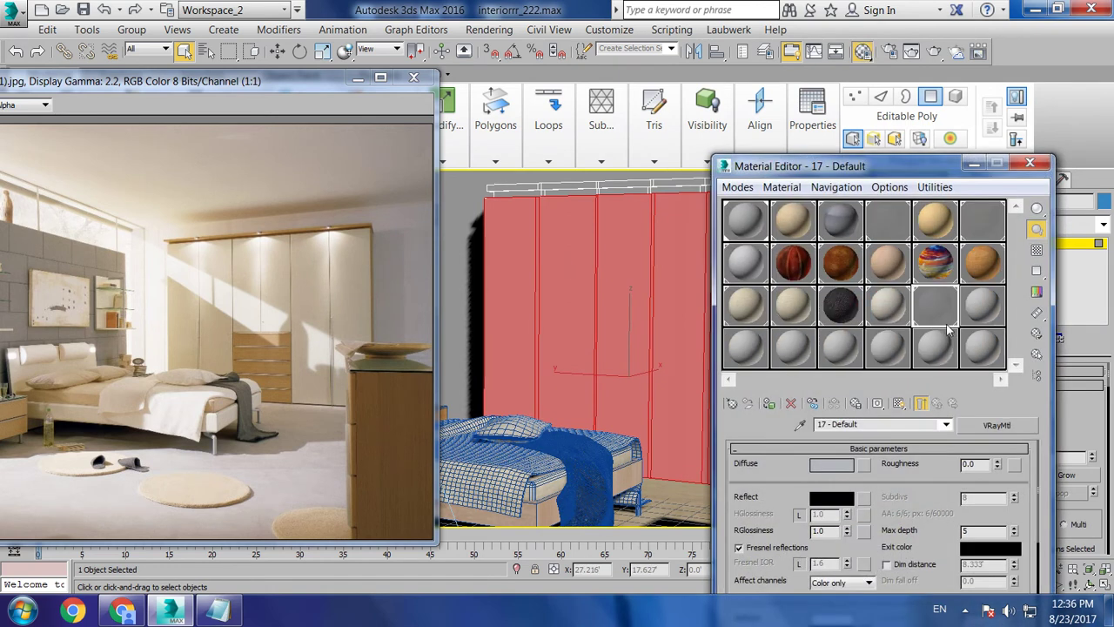
click(997, 322)
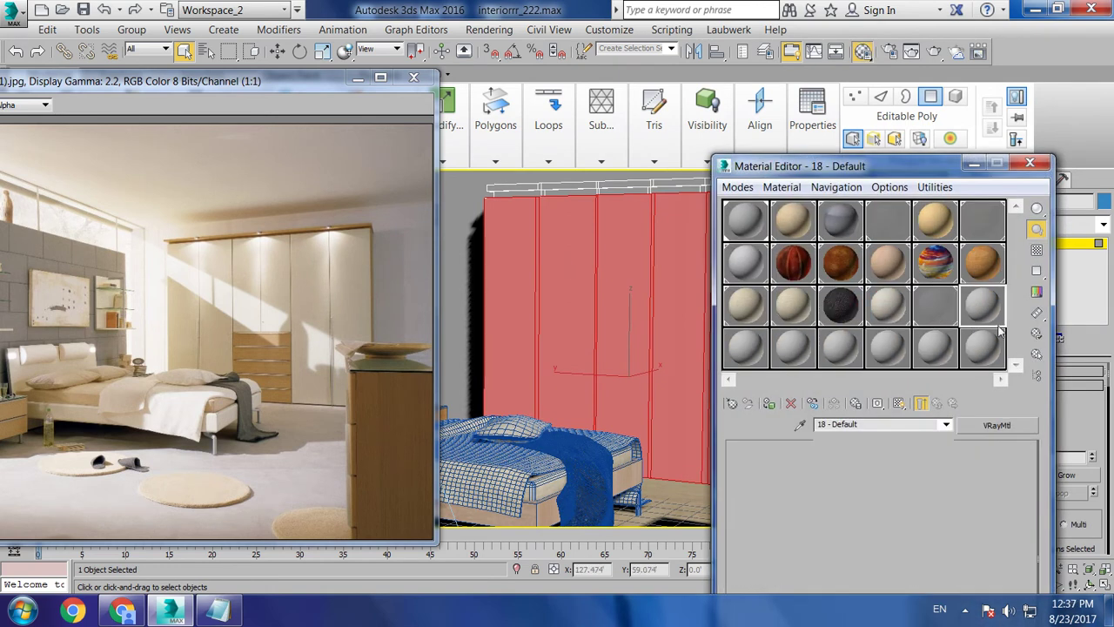
click(1003, 426)
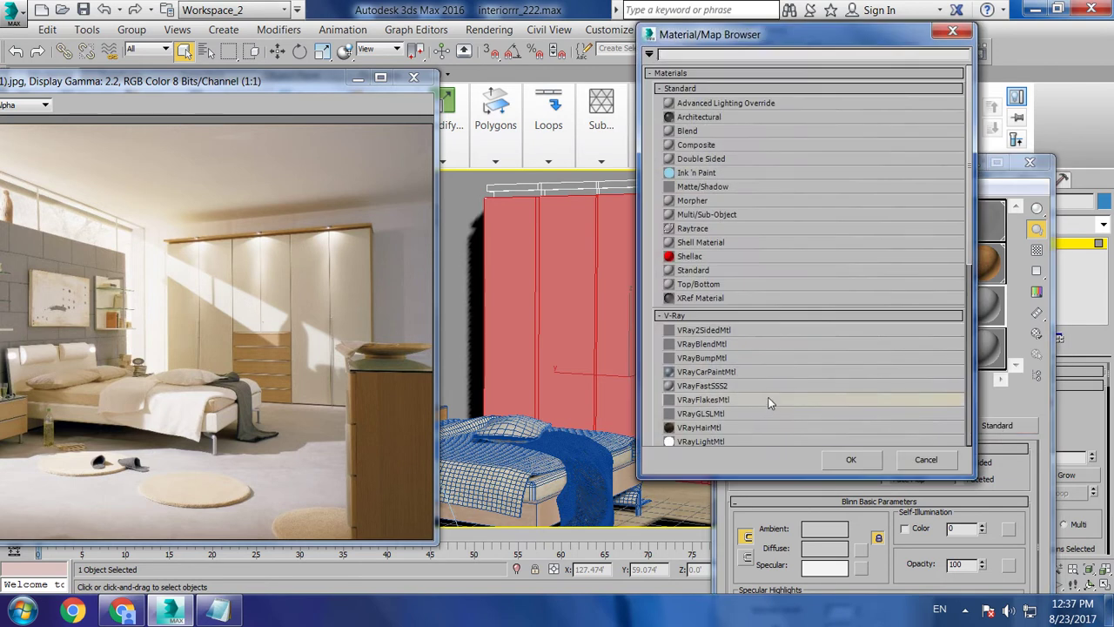
scroll(696, 396, down, 3)
double_click(698, 372)
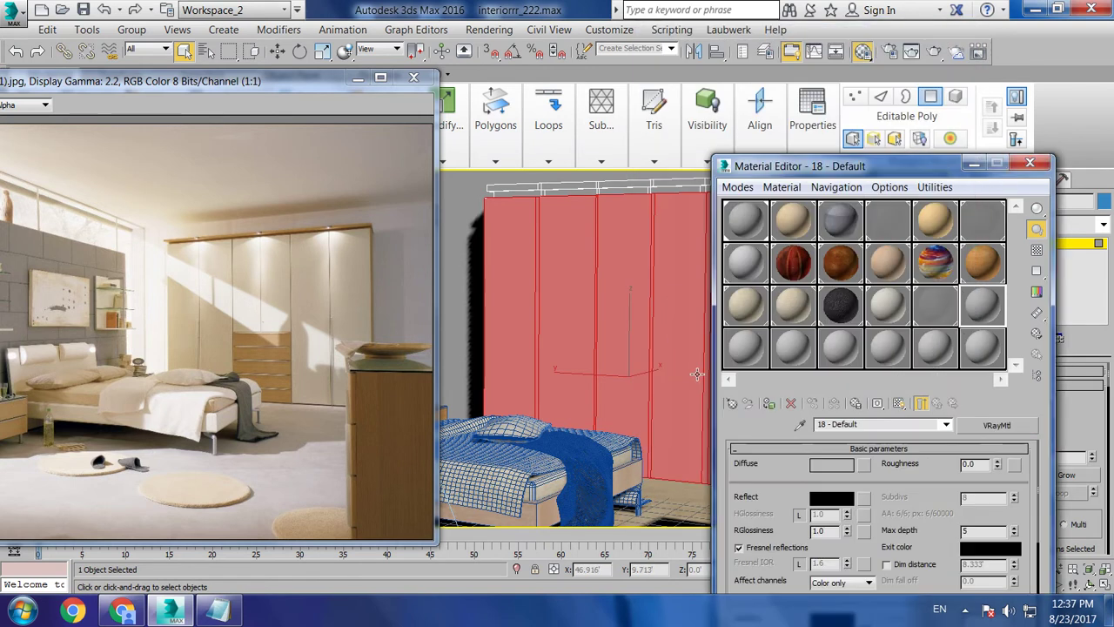
click(865, 466)
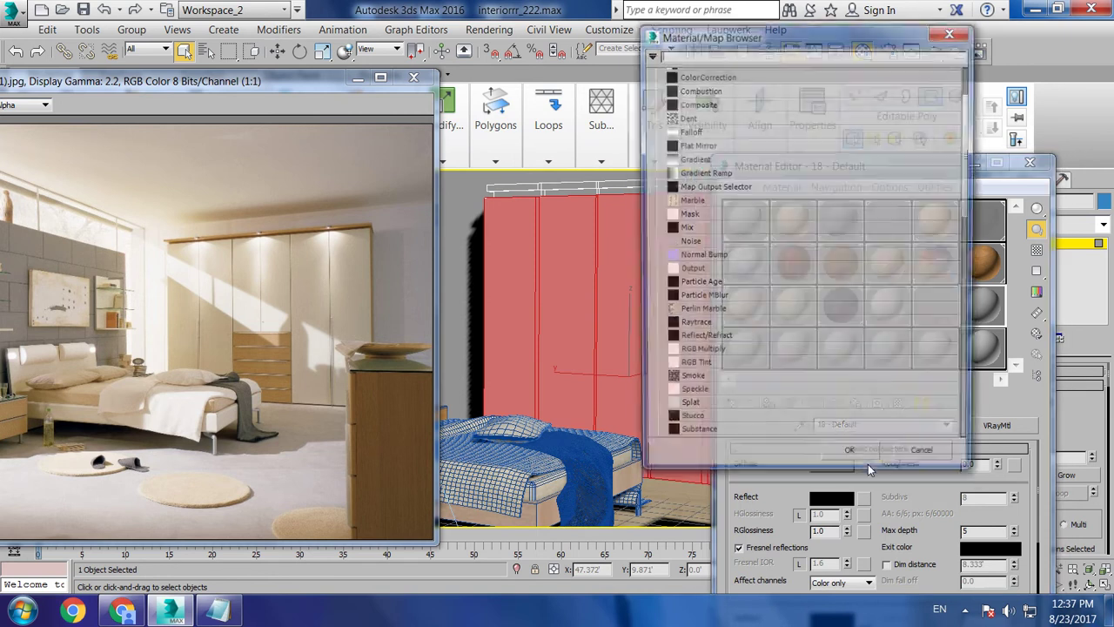
scroll(729, 116, up, 2)
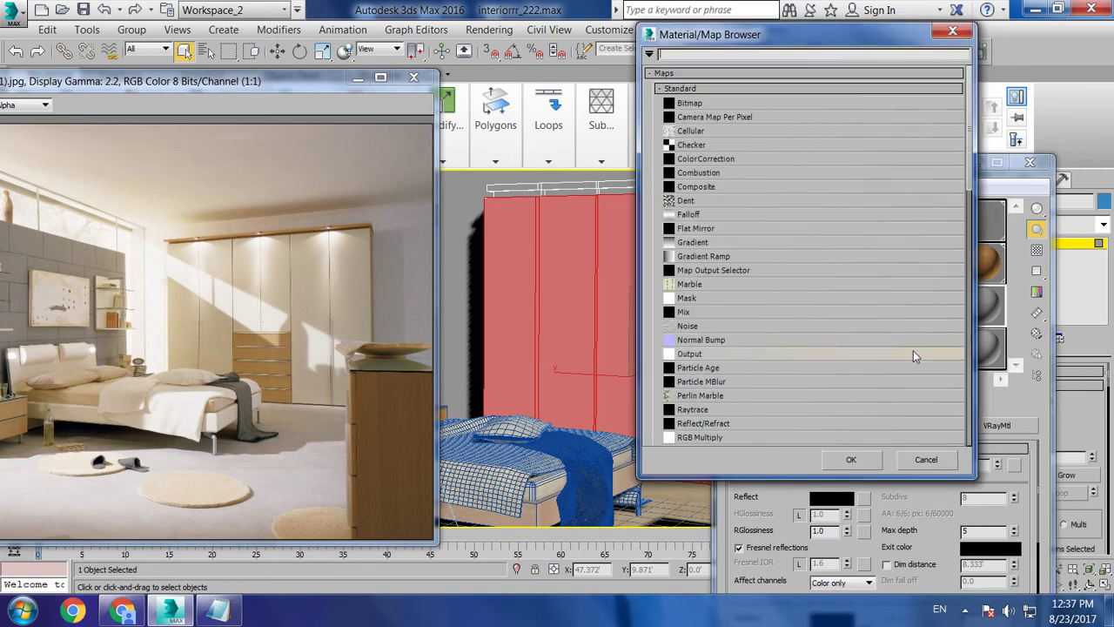
Choose Bitmap, browse to Removable Disk (I:) > new texxx, and preview 2.-Oil-Painting.jpeg
double_click(704, 103)
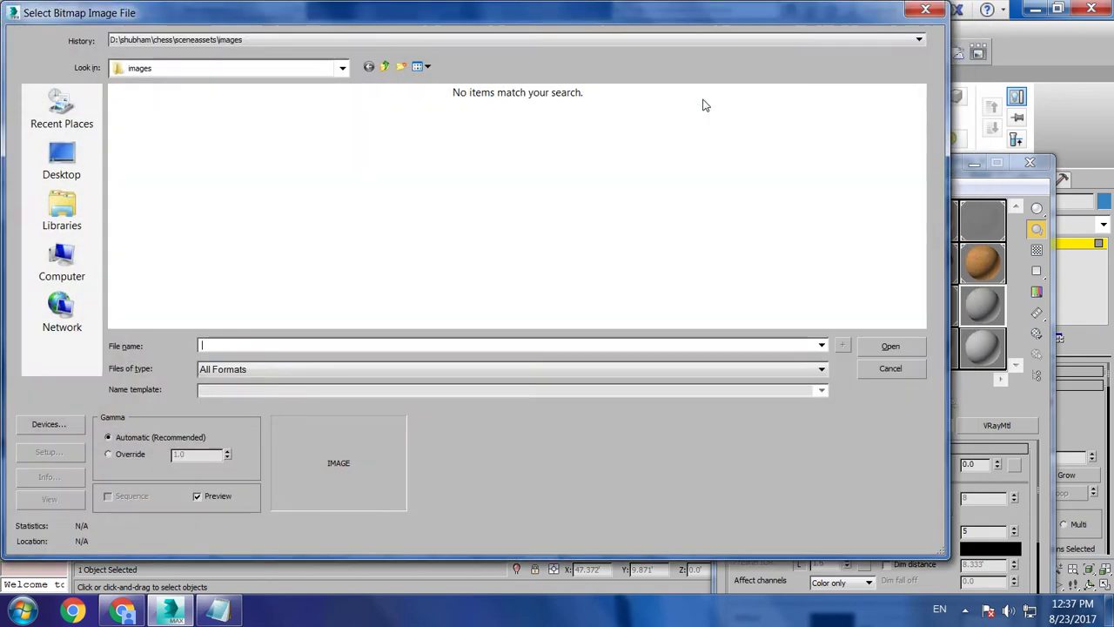
click(63, 253)
double_click(364, 193)
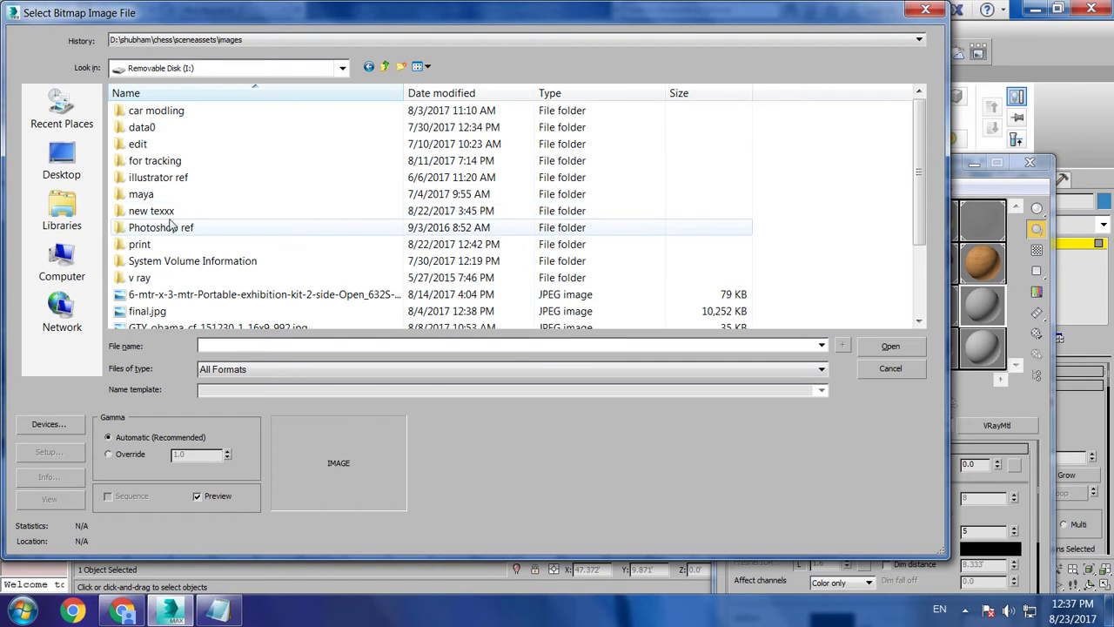
double_click(177, 211)
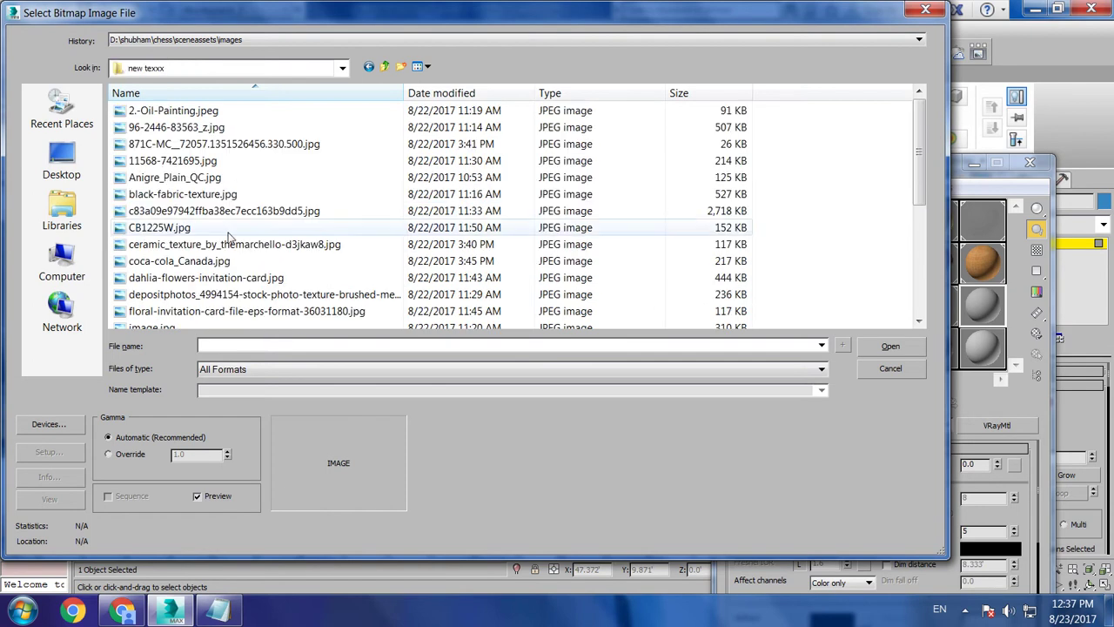
click(172, 114)
right_click(171, 116)
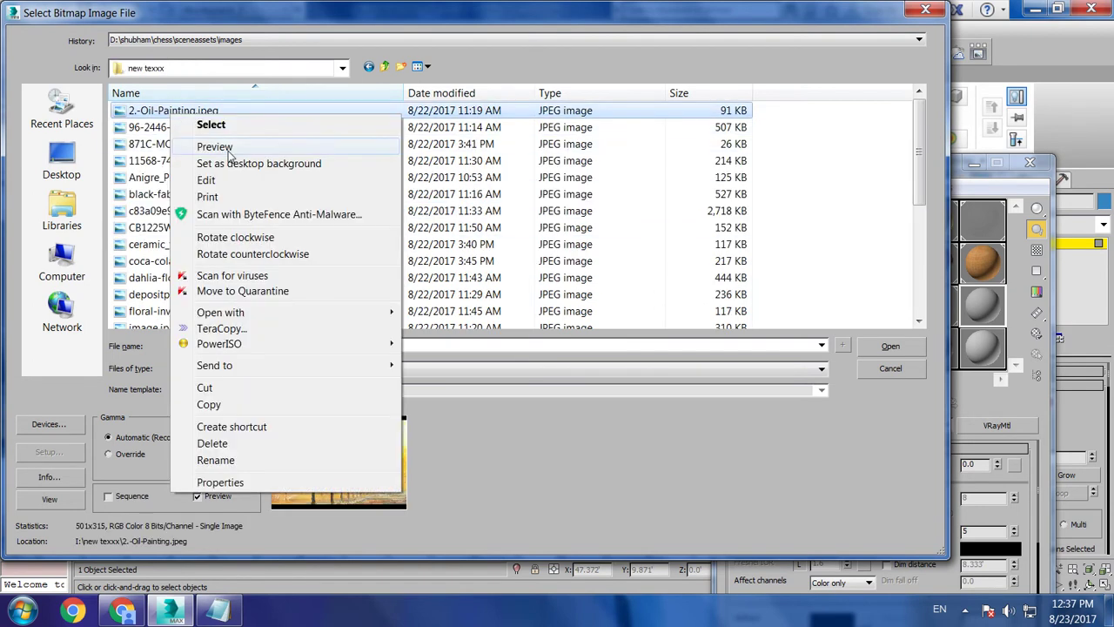
click(205, 144)
Flip through the plaster and plain wood texture images in Photo Viewer, then close it
key(Right)
key(Right)
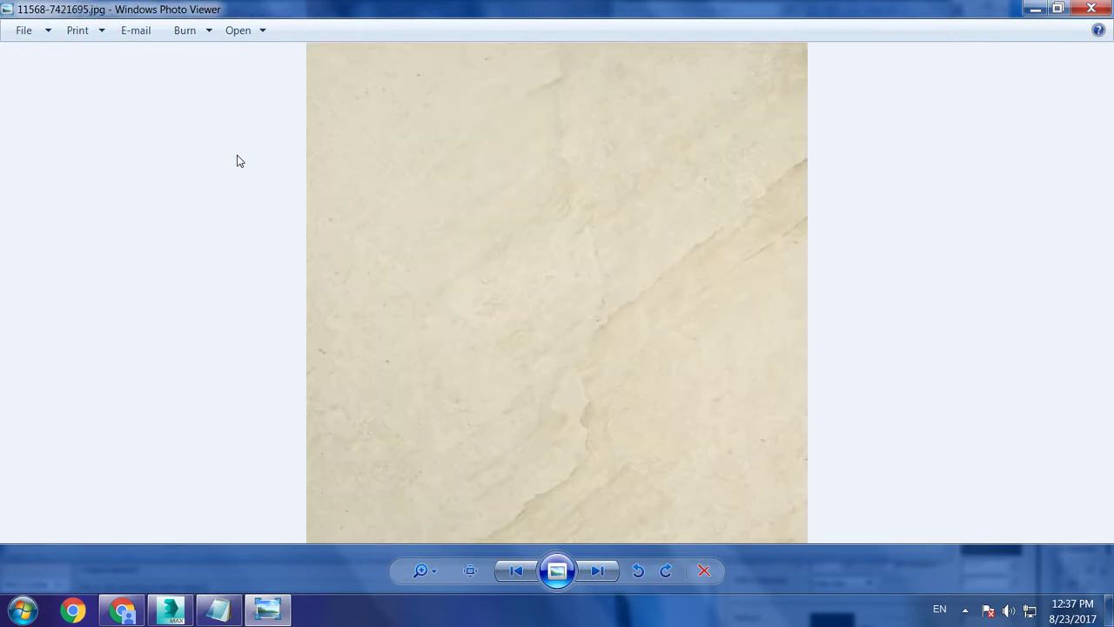
key(Right)
key(Right)
key(Right)
key(Right)
key(Right)
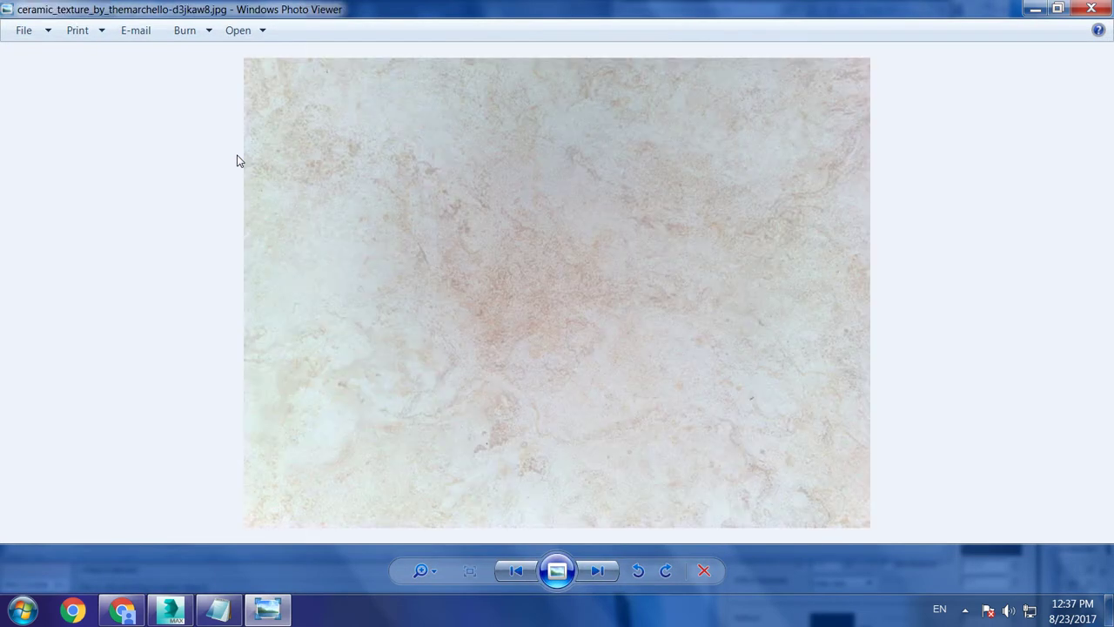
key(Right)
key(Right)
key(Right)
key(Right)
key(Right)
key(Right)
key(Right)
key(Right)
key(Right)
key(Right)
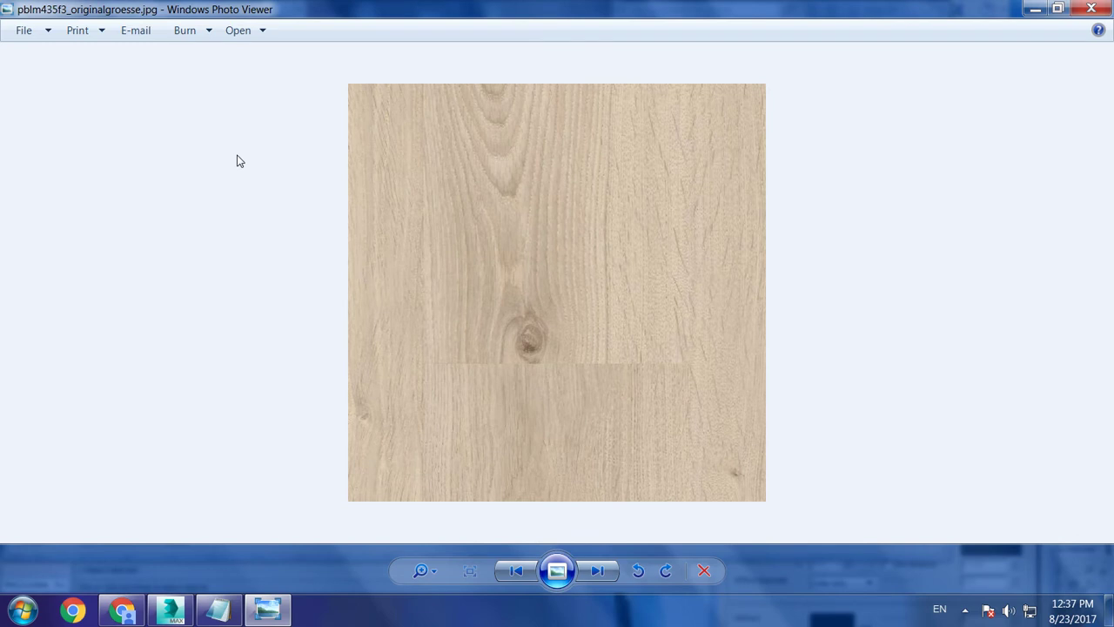
key(Right)
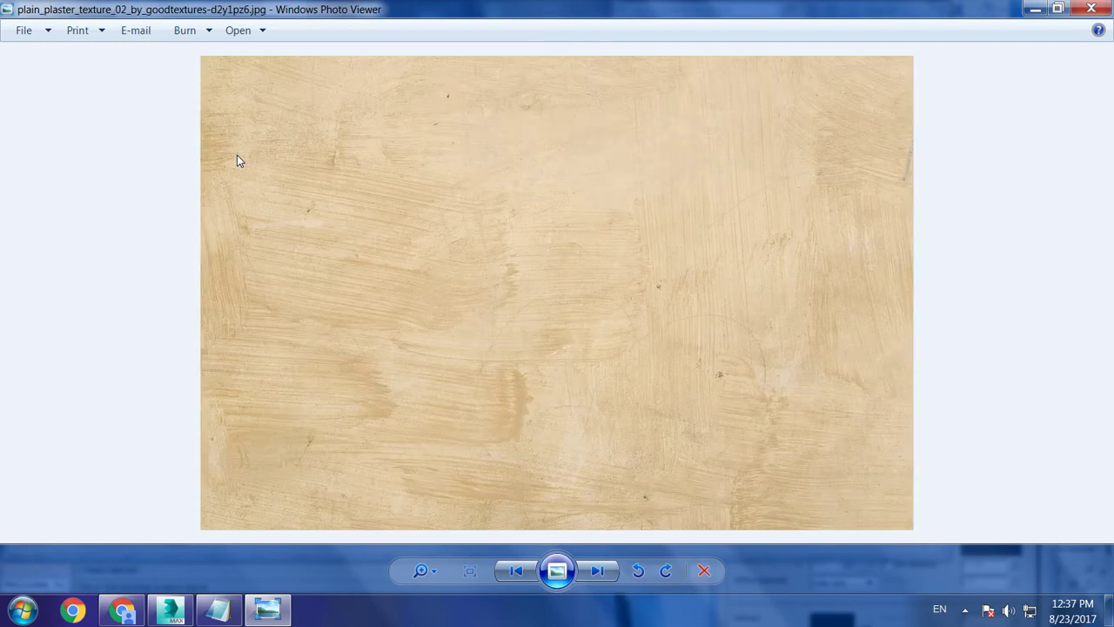
key(Right)
key(Left)
key(Right)
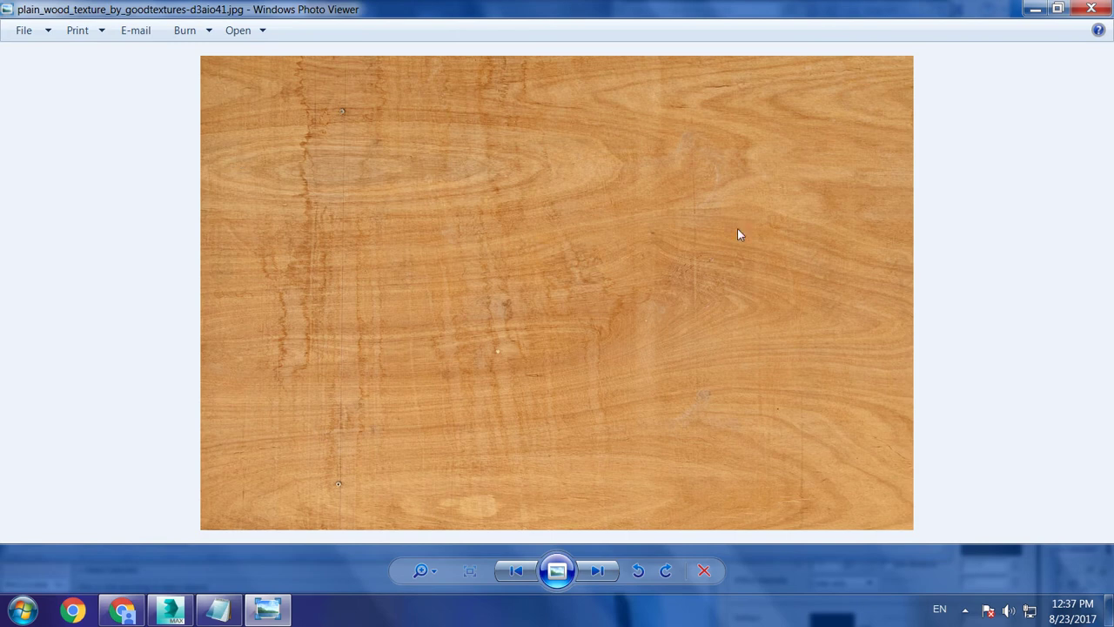
click(1091, 9)
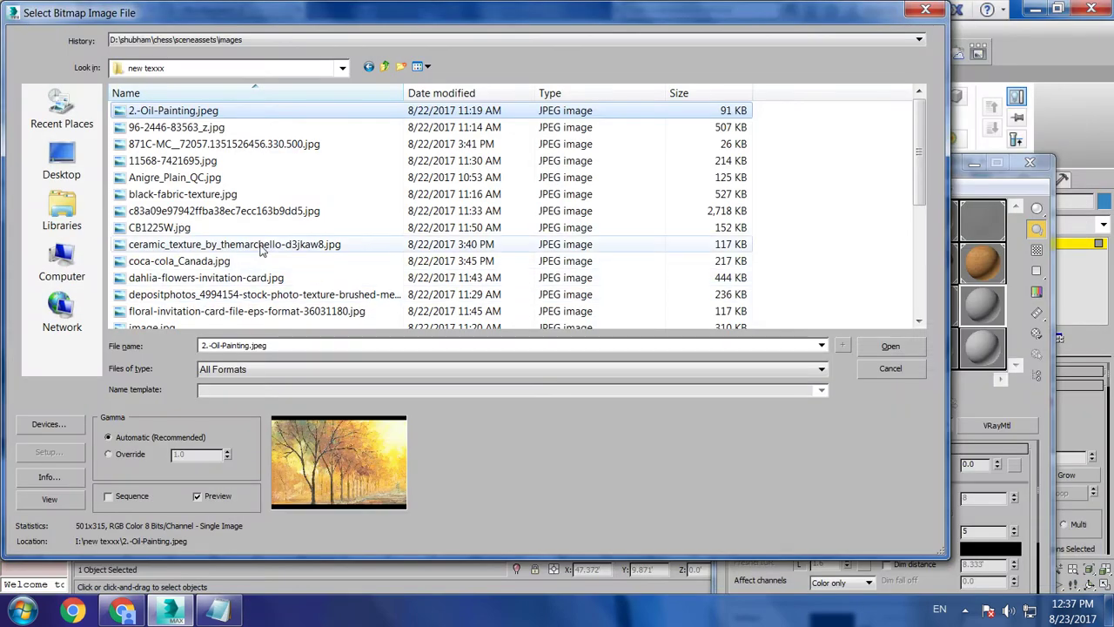
Load plain_wood_texture_by_goodtextures-d3aio41.jpg as slot 18's diffuse map and show it in the viewport
click(261, 246)
key(p)
key(p)
key(p)
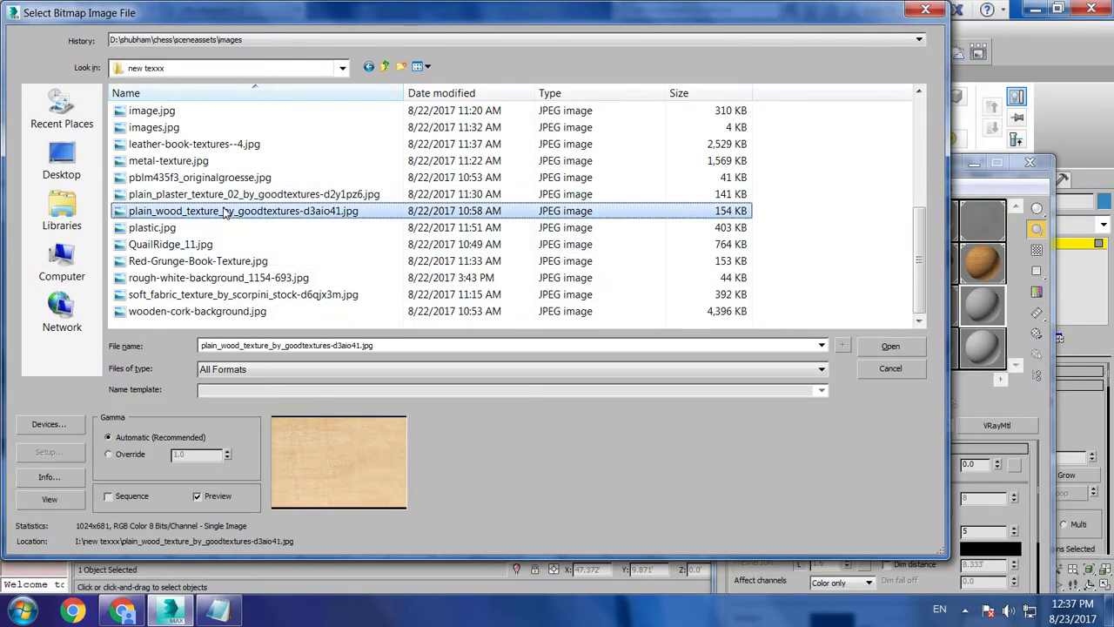
double_click(223, 210)
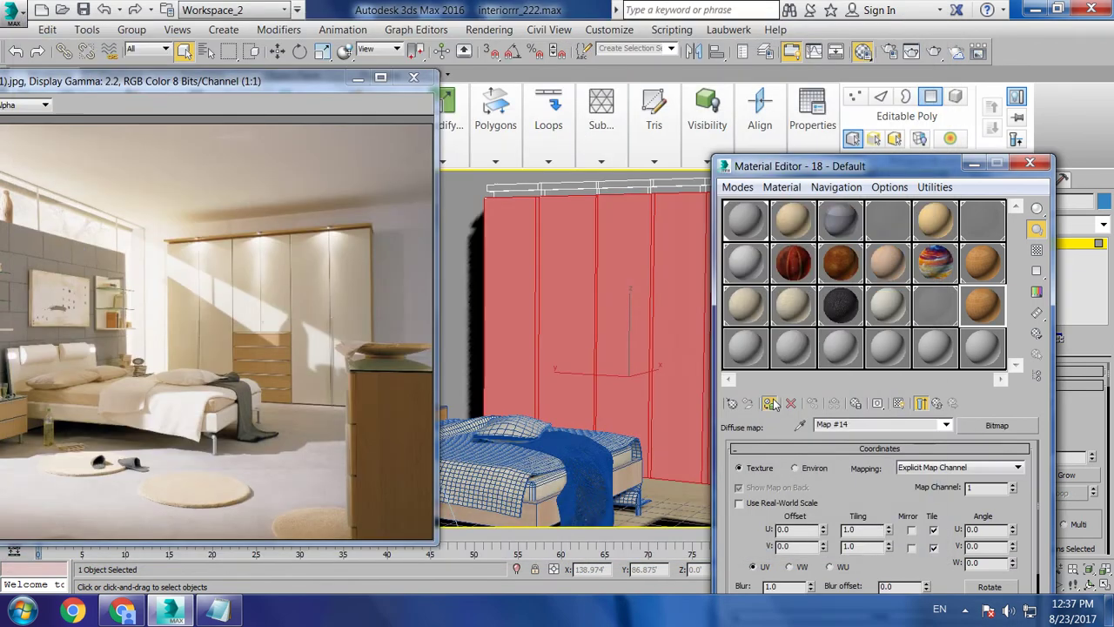
click(900, 404)
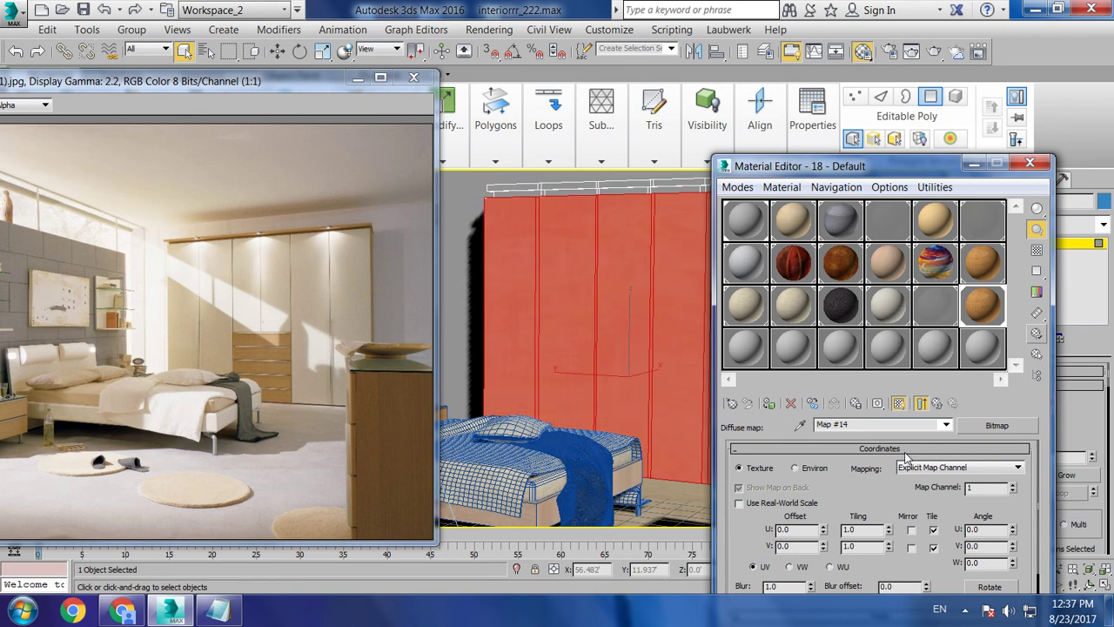
Add a Box-projection UVW Map modifier to the wardrobe and convert it to Editable Poly
click(973, 163)
click(1104, 224)
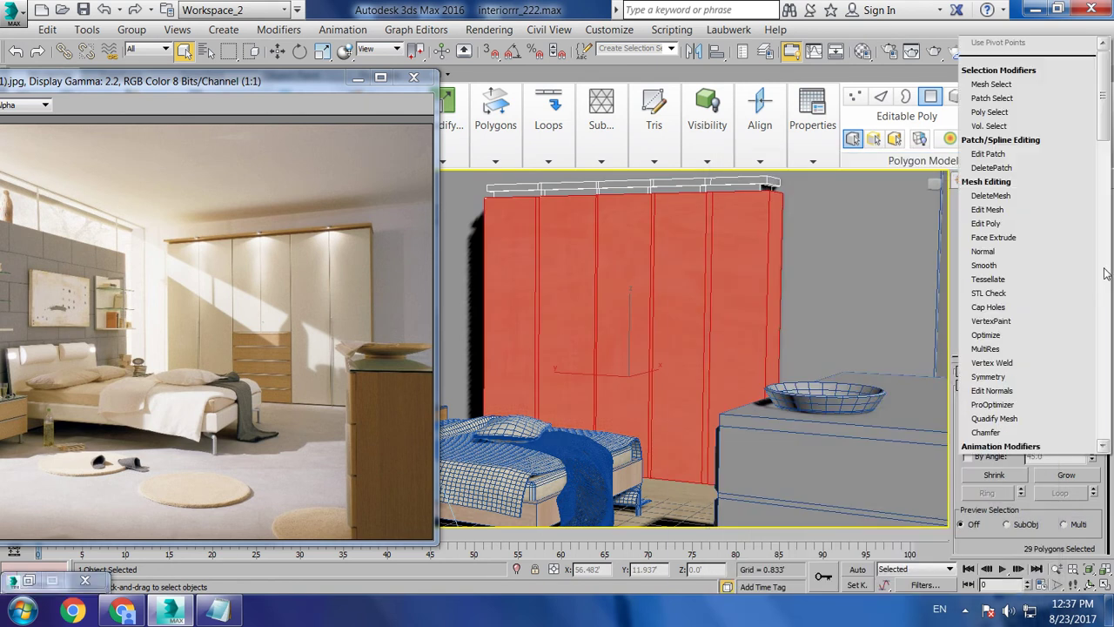
click(1106, 274)
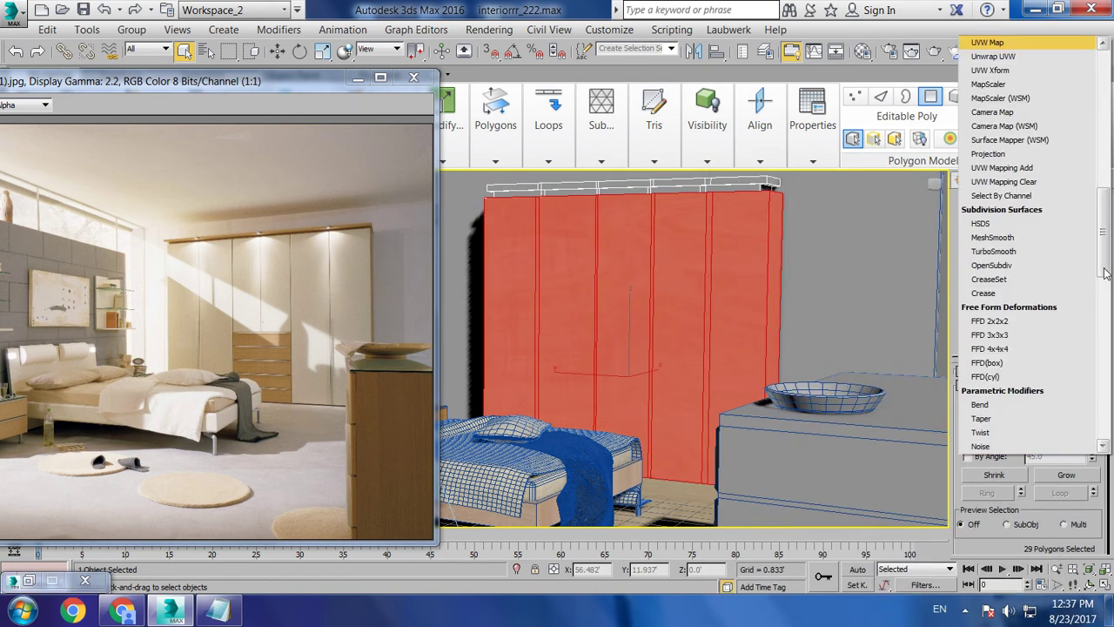
key(Return)
click(1006, 467)
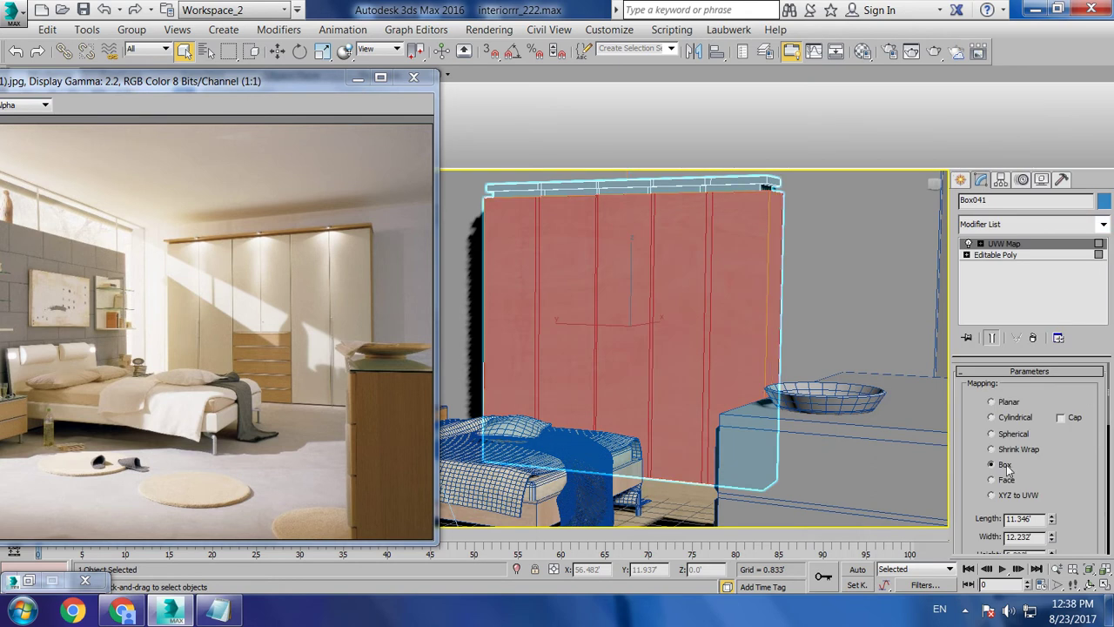
right_click(664, 301)
mouse_move(700, 479)
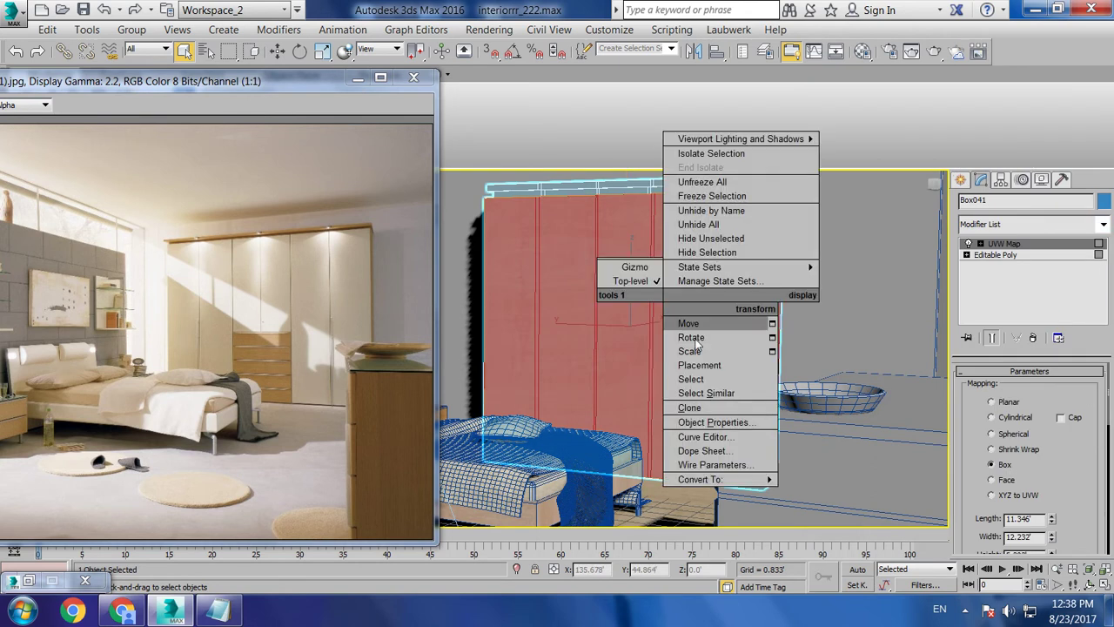
click(859, 494)
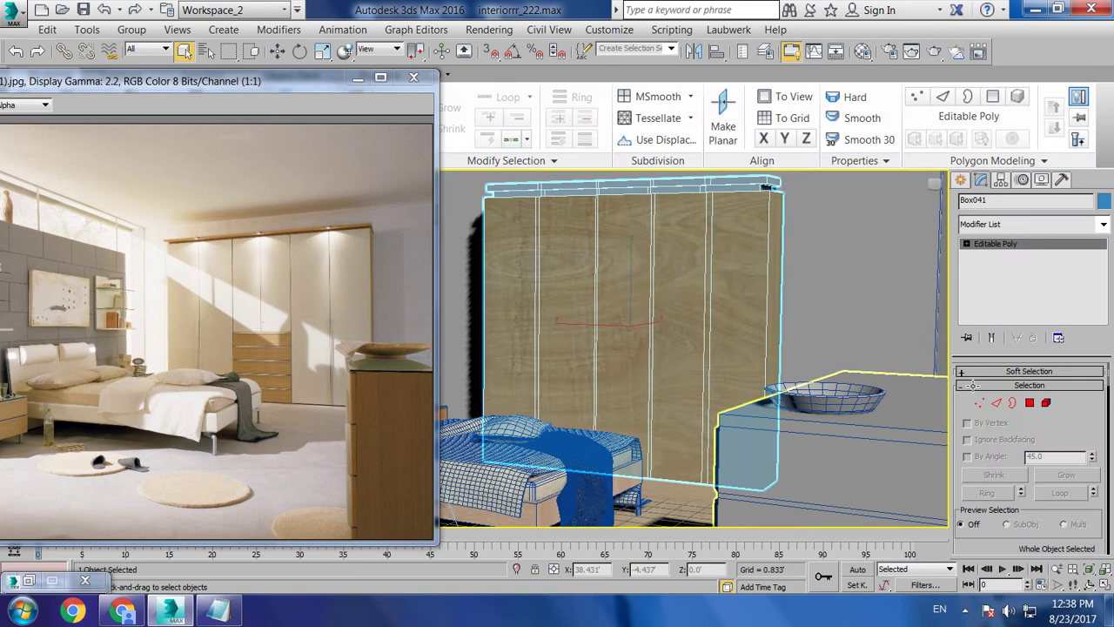
Invert the wardrobe's polygon selection in Polygon mode
click(1030, 403)
key(ctrl+i)
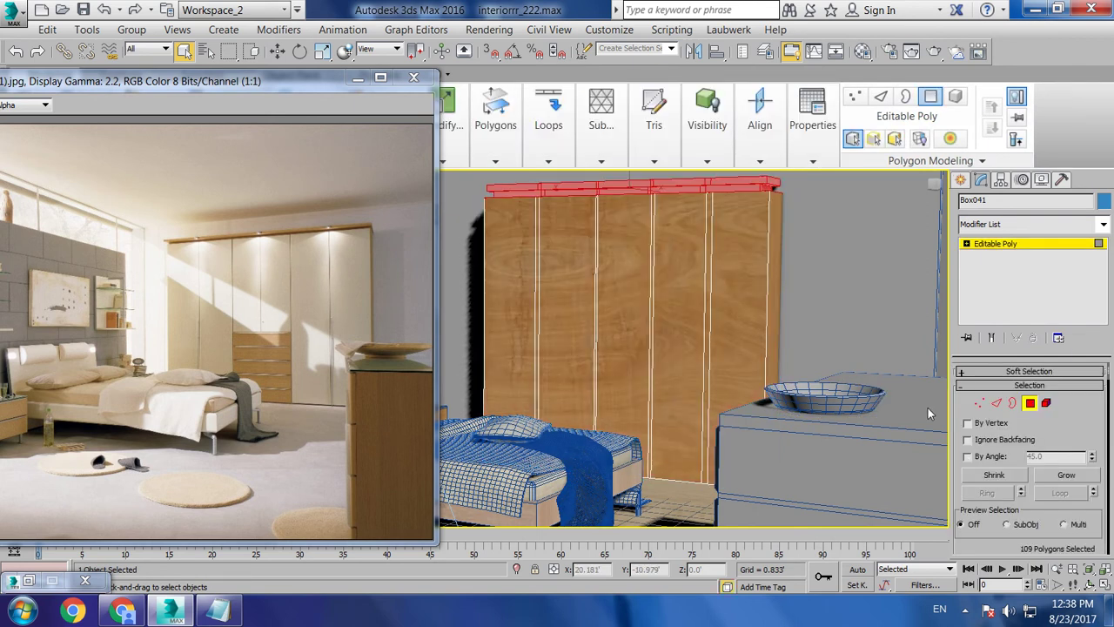
key(End)
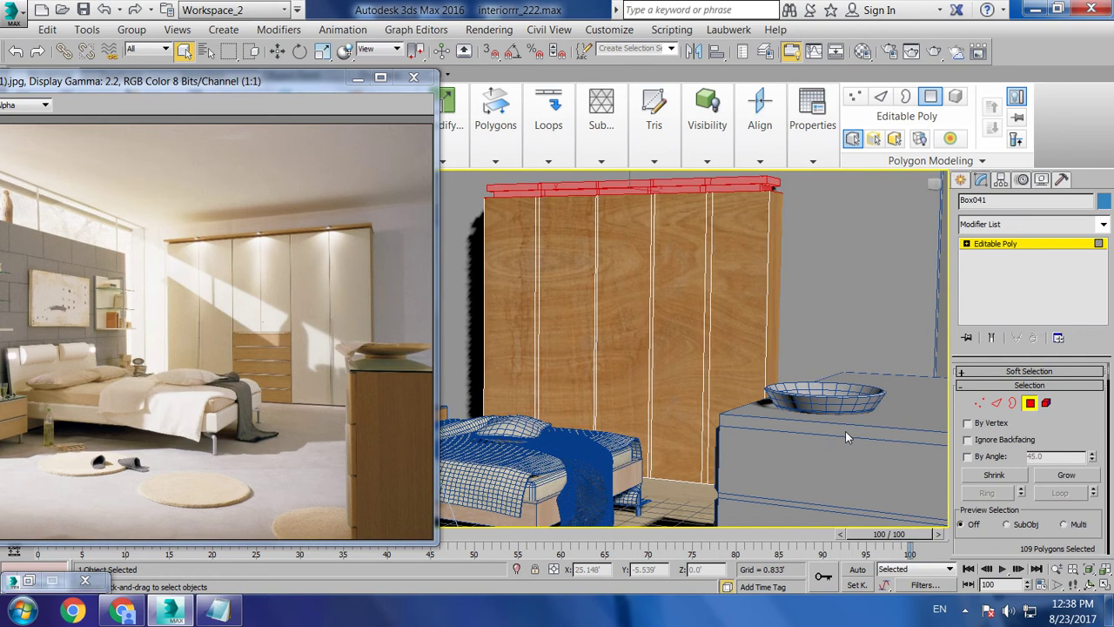
Assign the 05 - Default material, with its wooden-cork-background.jpg diffuse map, to the selection and display it shaded
key(m)
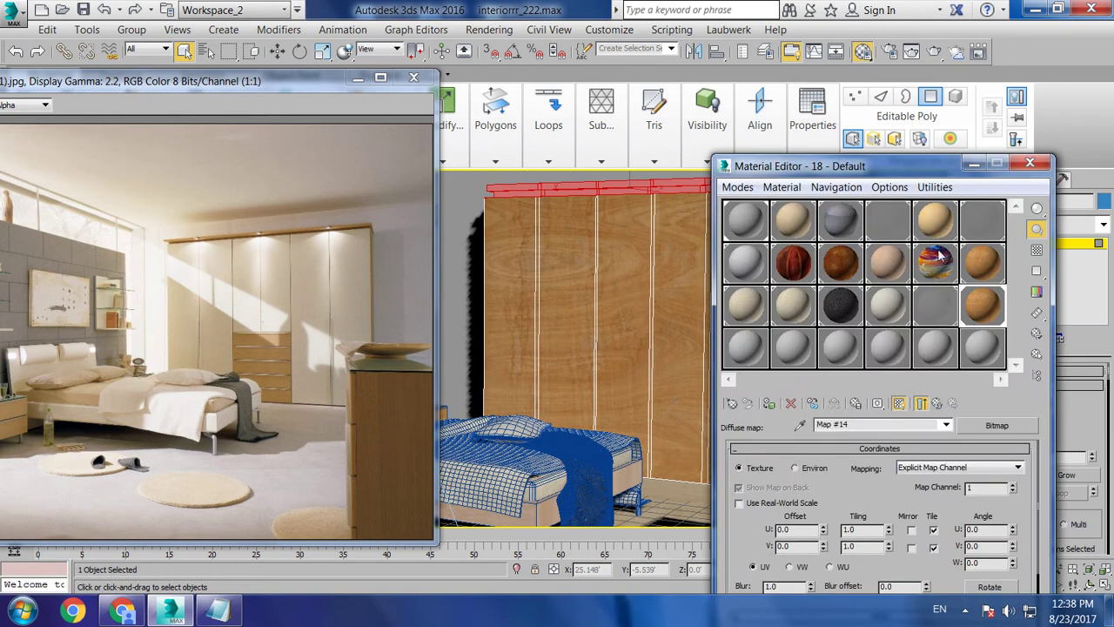
click(936, 257)
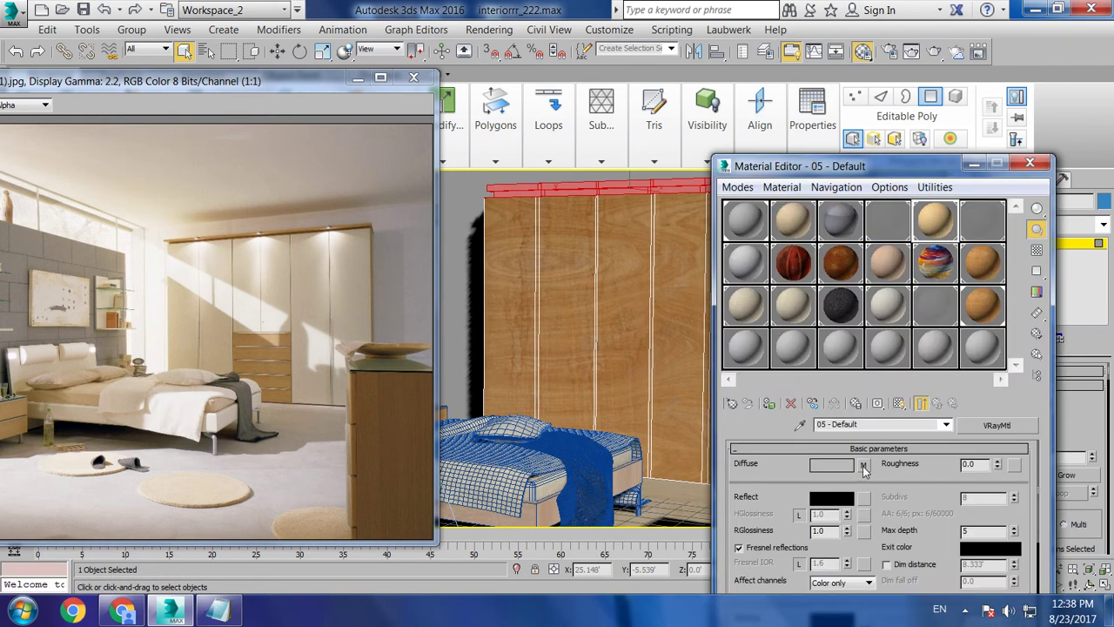
click(863, 465)
drag(833, 194, 834, 62)
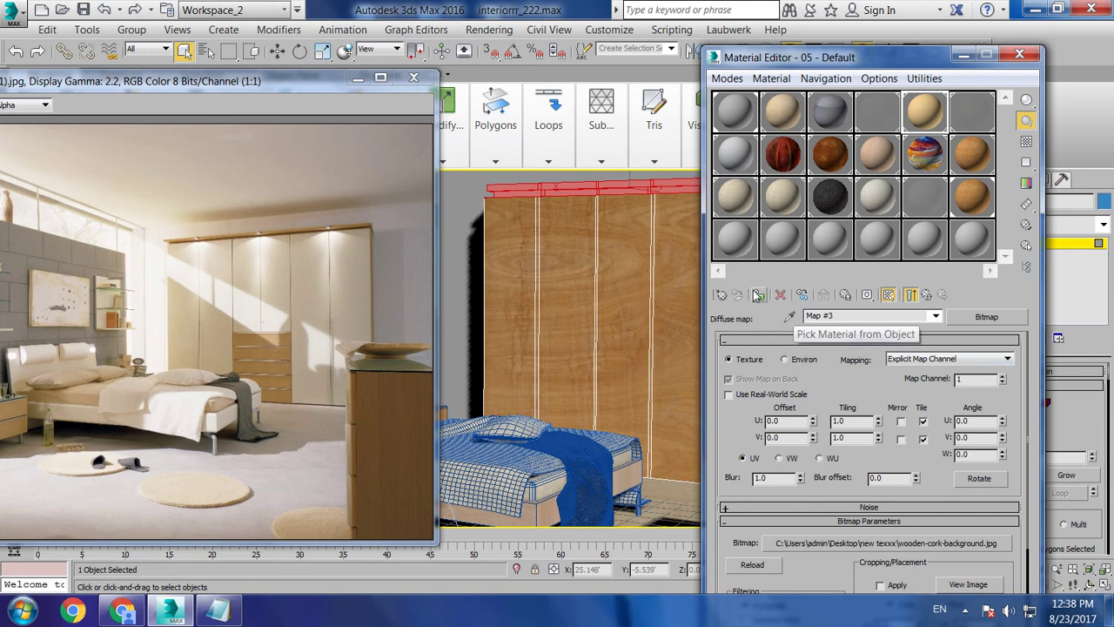
click(758, 296)
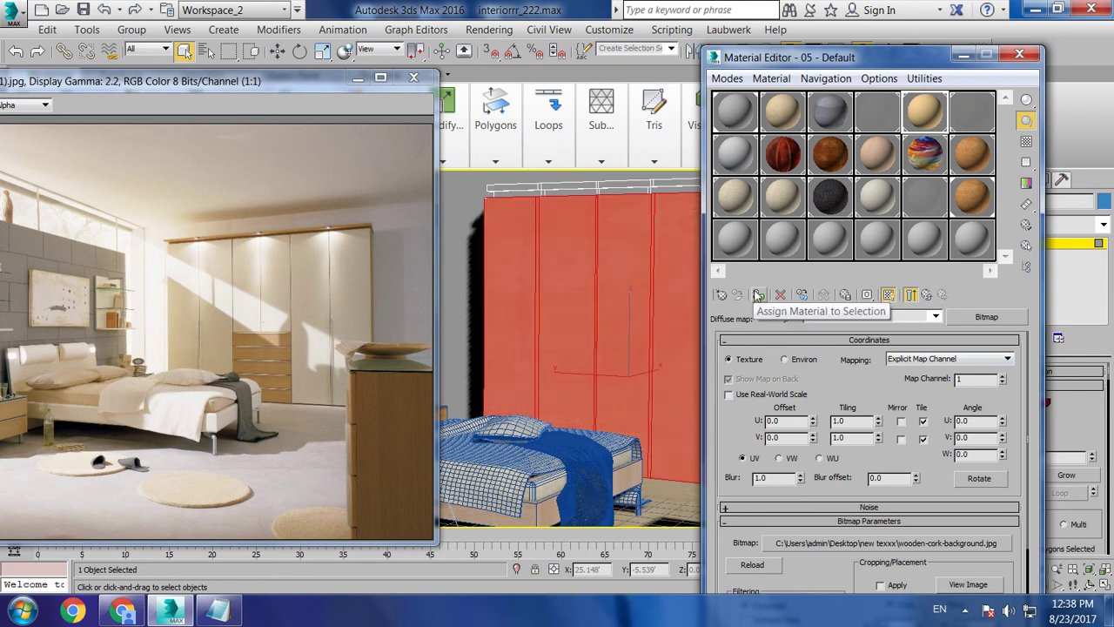
click(757, 296)
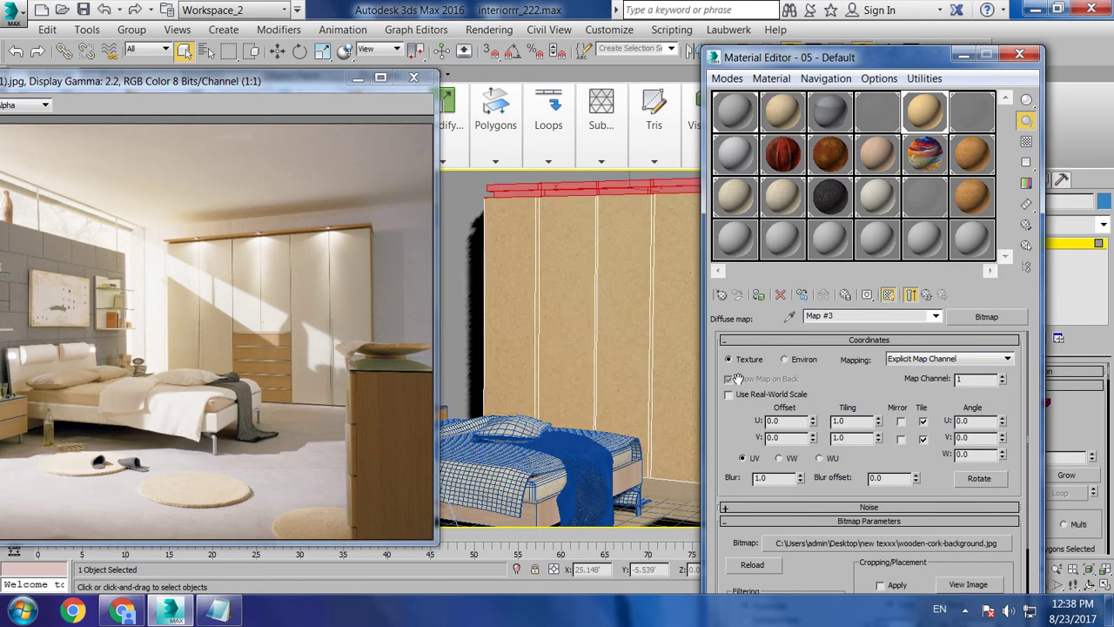
Inspect the diffuse textures of materials 12, 14 and 13 - Default
click(975, 154)
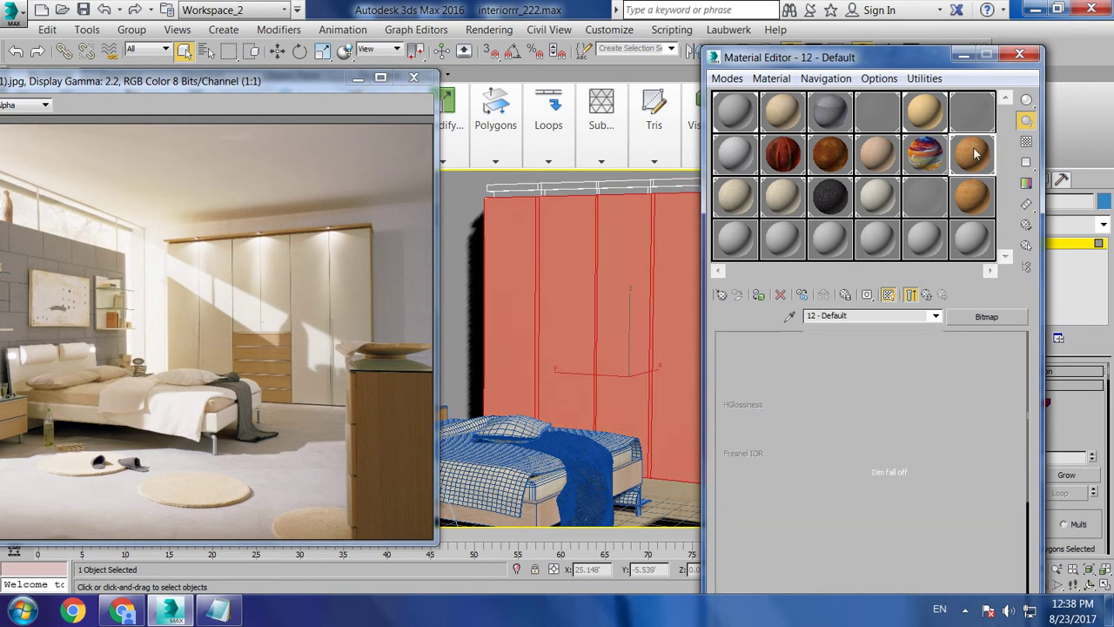
click(853, 356)
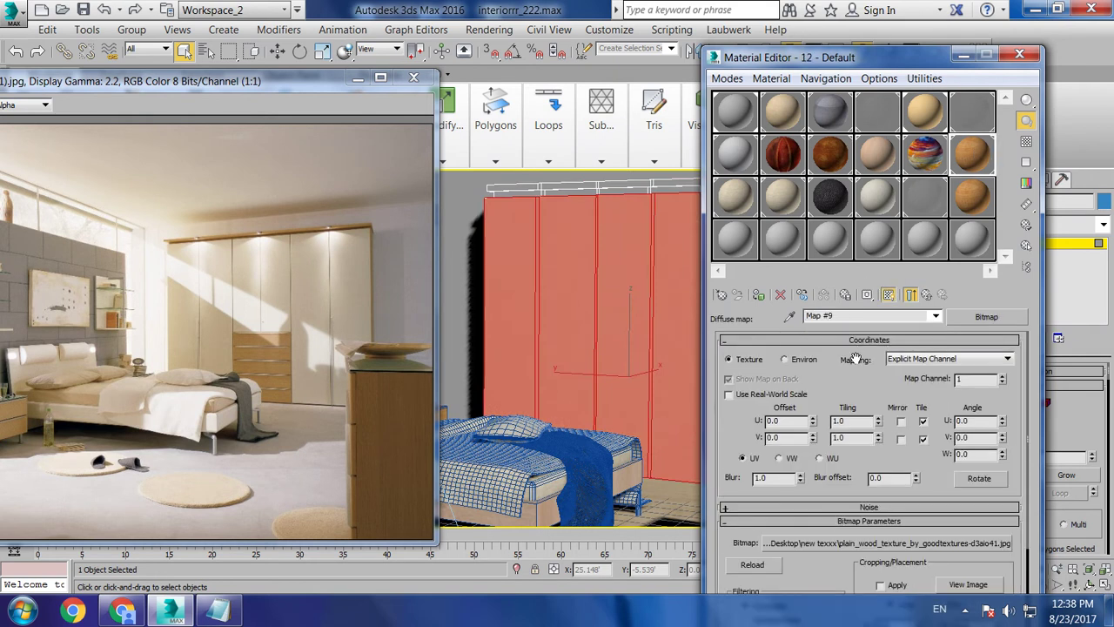
click(760, 296)
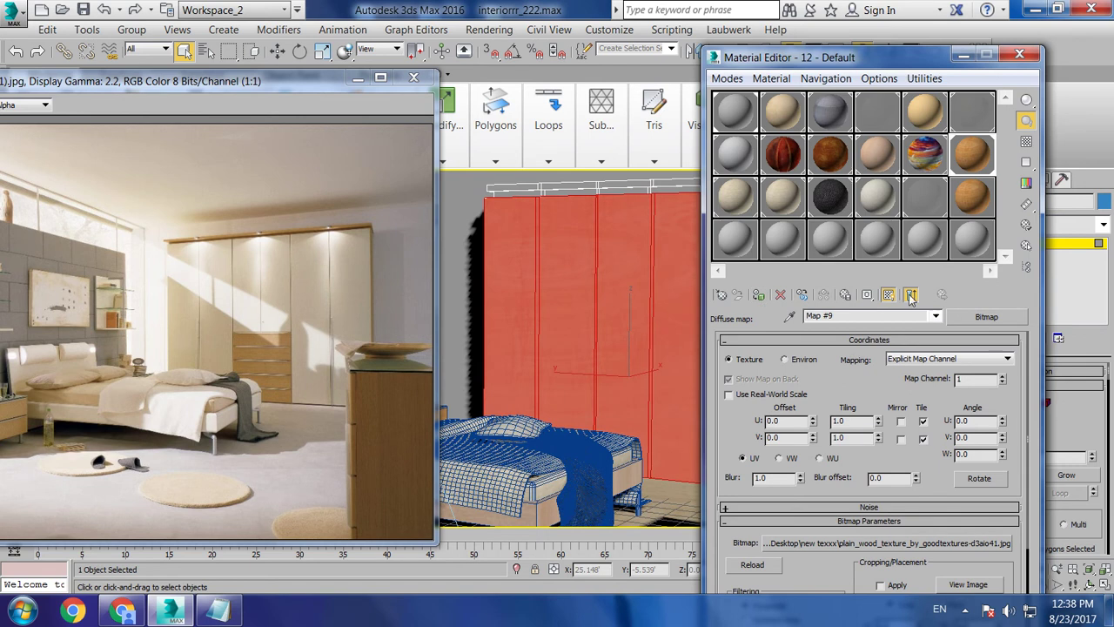
click(794, 194)
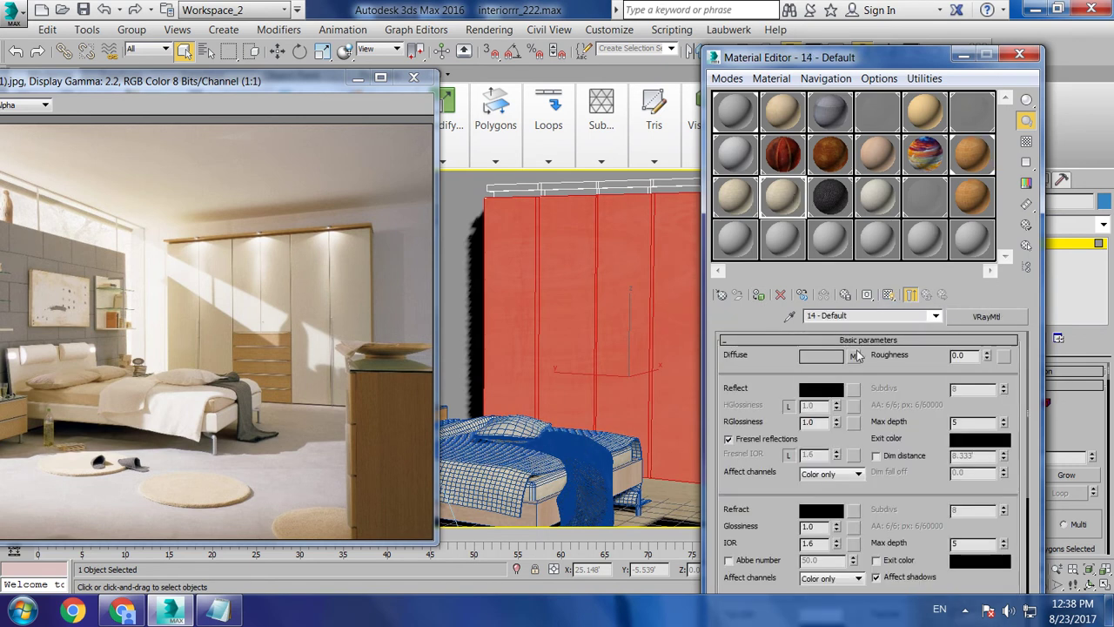
click(856, 356)
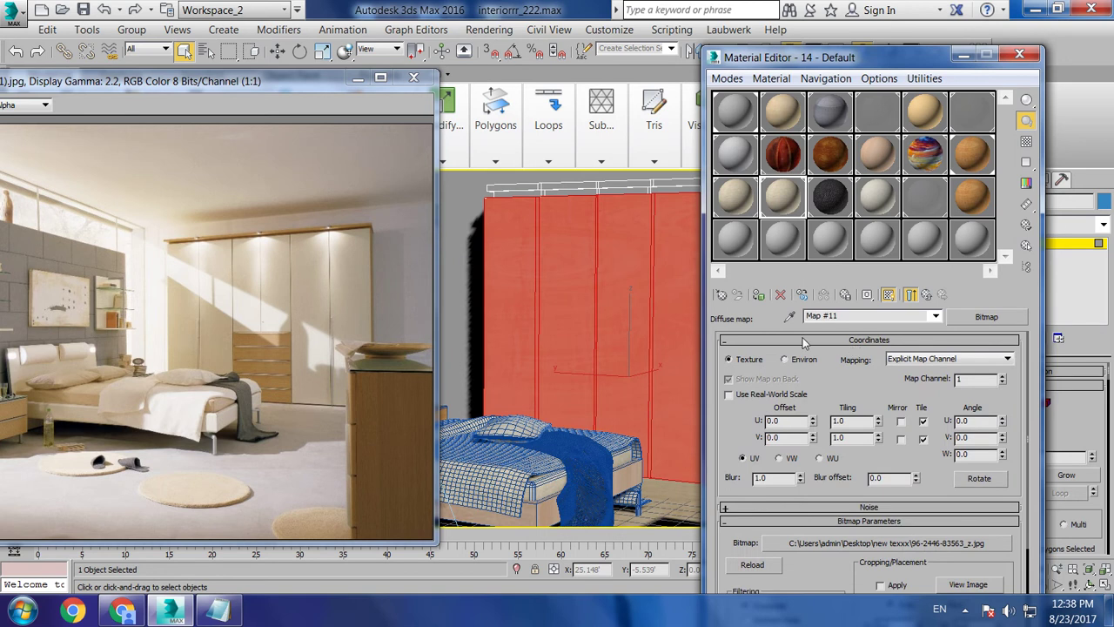
click(734, 204)
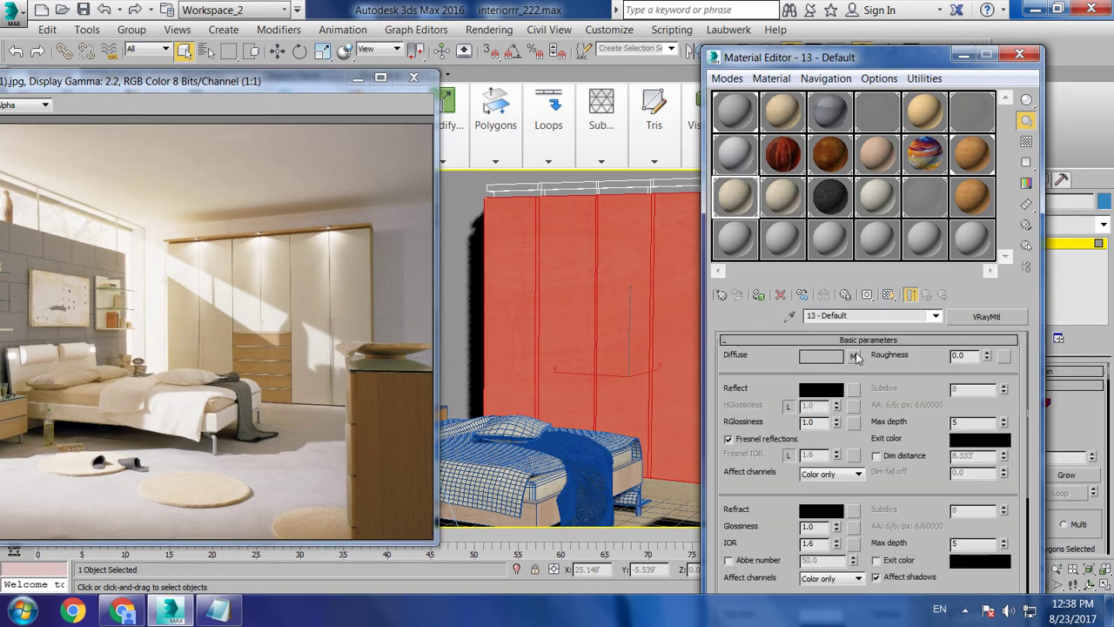
click(854, 356)
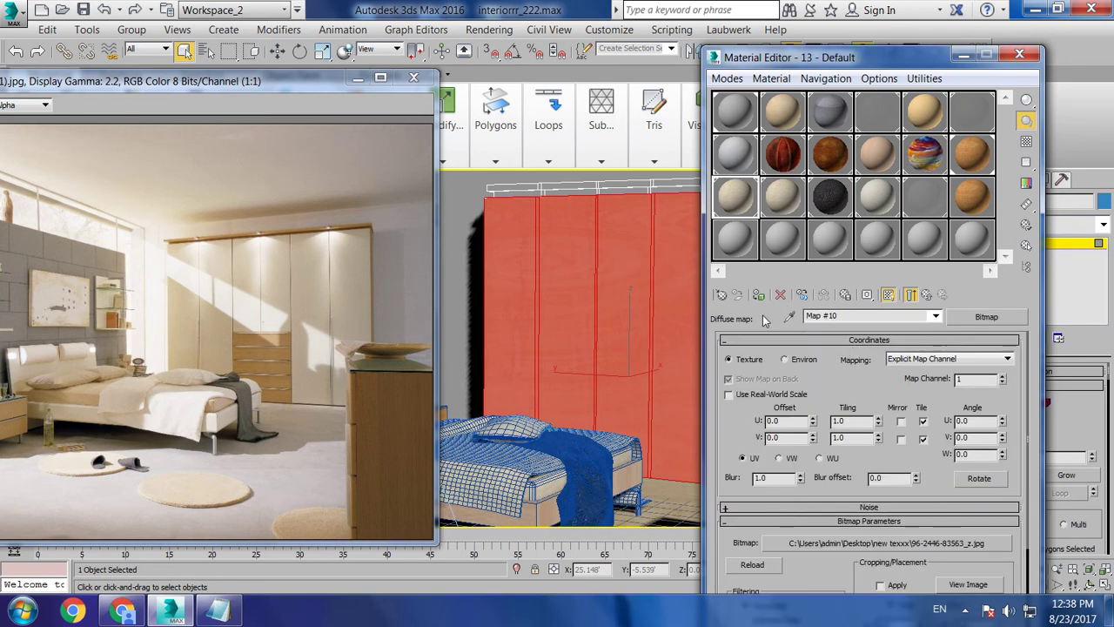
Assign the light wood 10 - Default material to the wardrobe and minimize the Material Editor
click(875, 161)
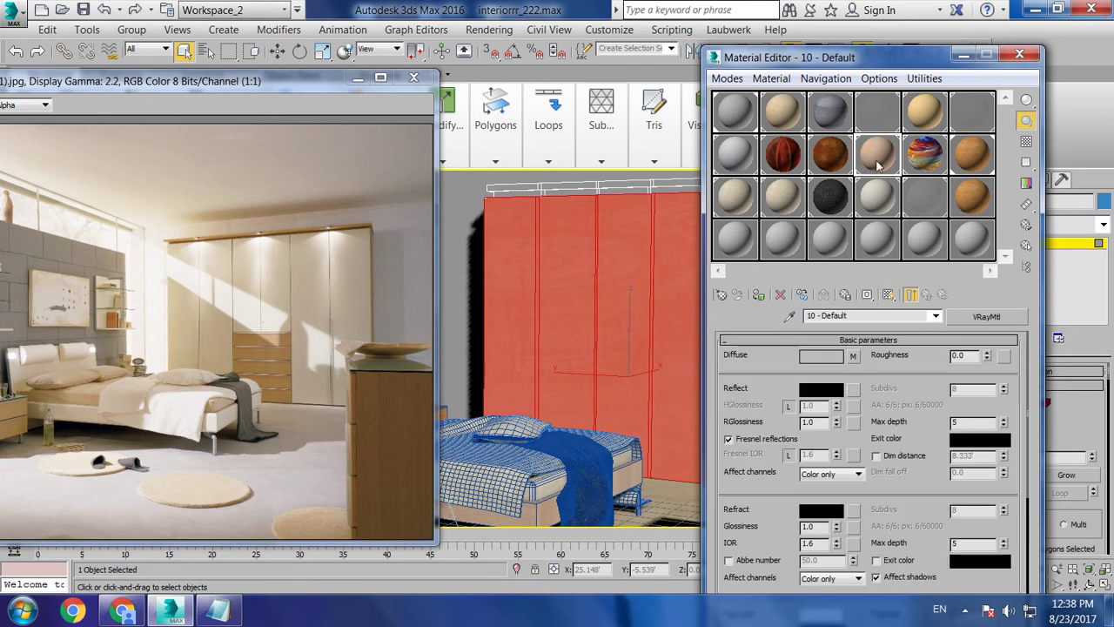
click(762, 297)
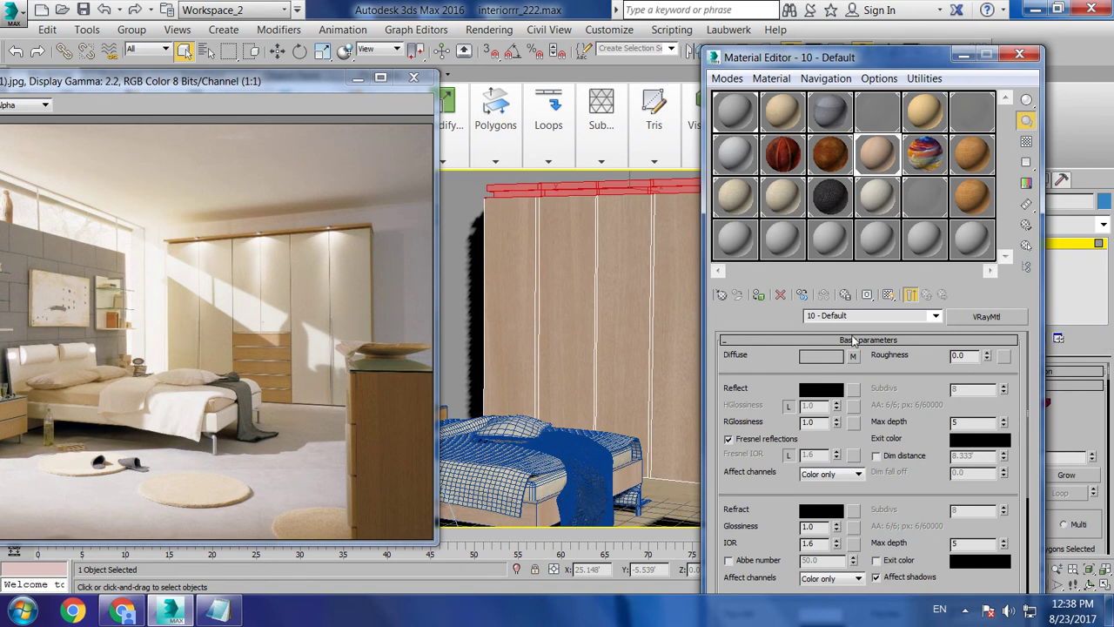
click(953, 193)
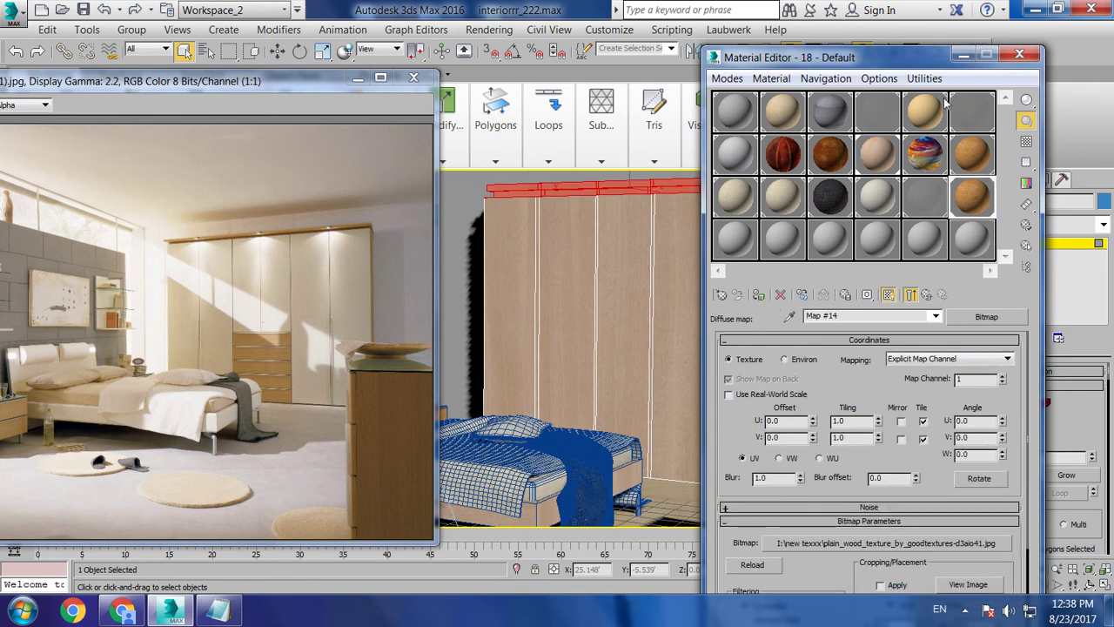
click(962, 55)
Select the chest of drawers and inspect its plain wood 18 - Default material
scroll(830, 280, down, 2)
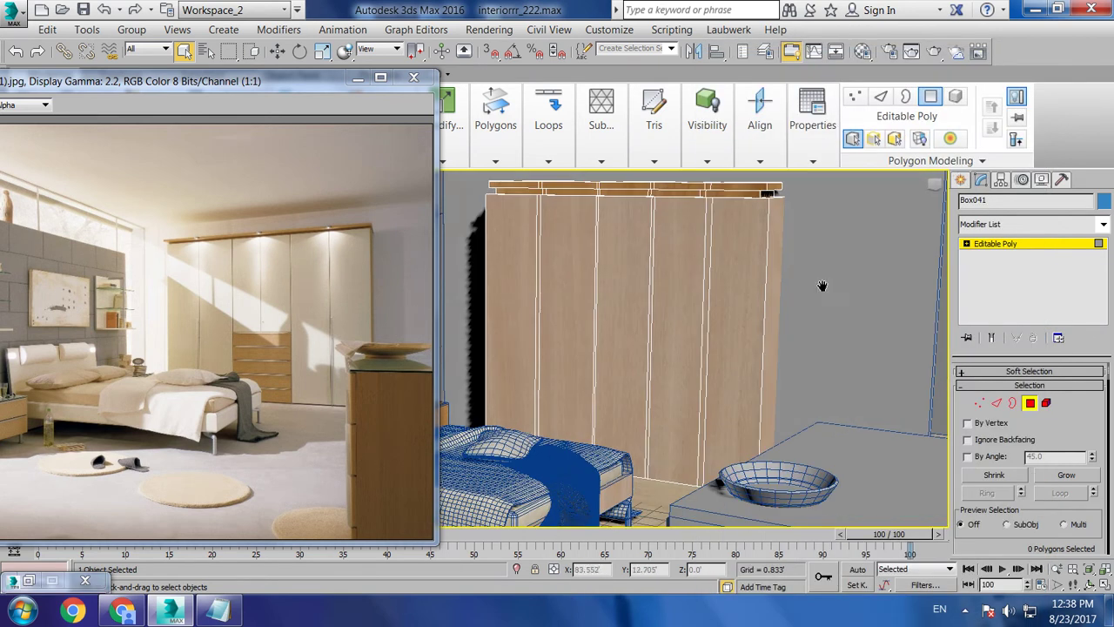
scroll(836, 274, down, 3)
alt+middle_drag(857, 265, 896, 361)
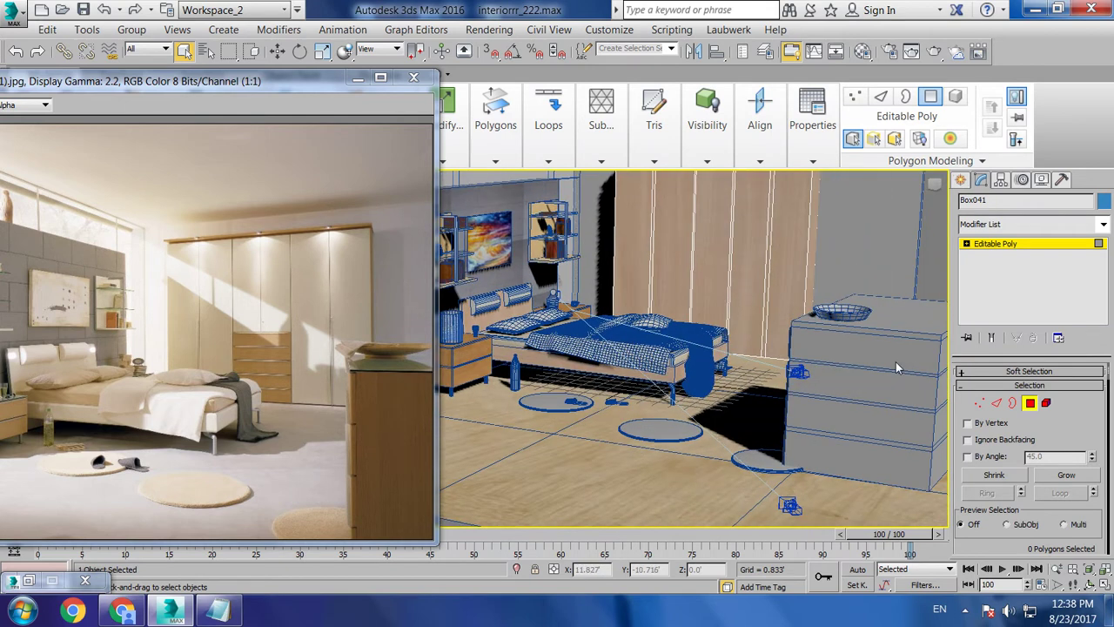
click(1010, 246)
click(871, 388)
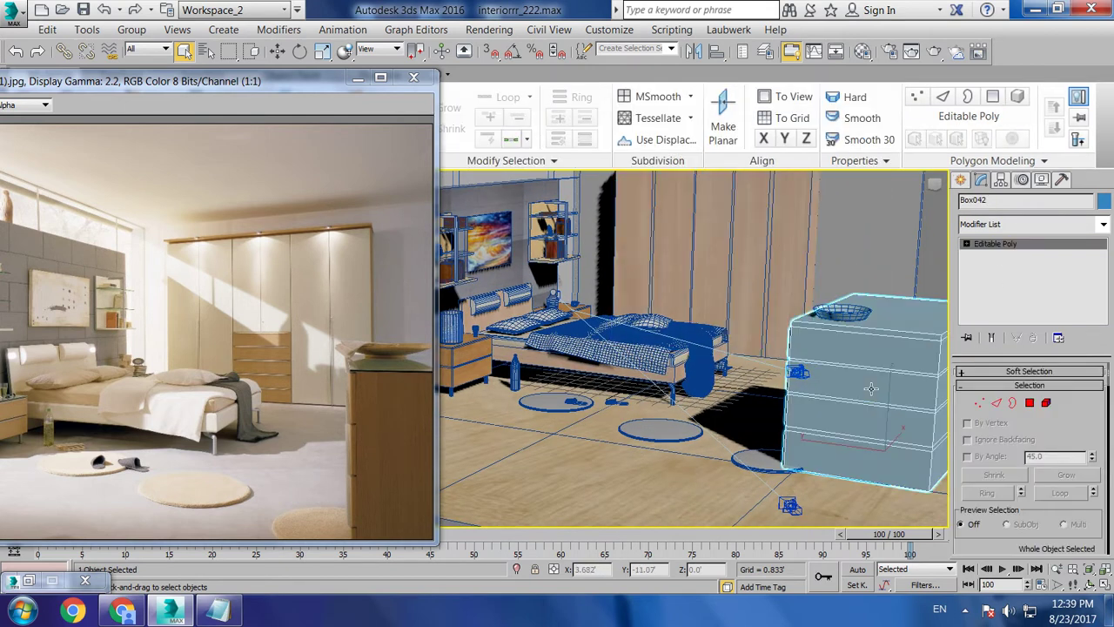
click(863, 51)
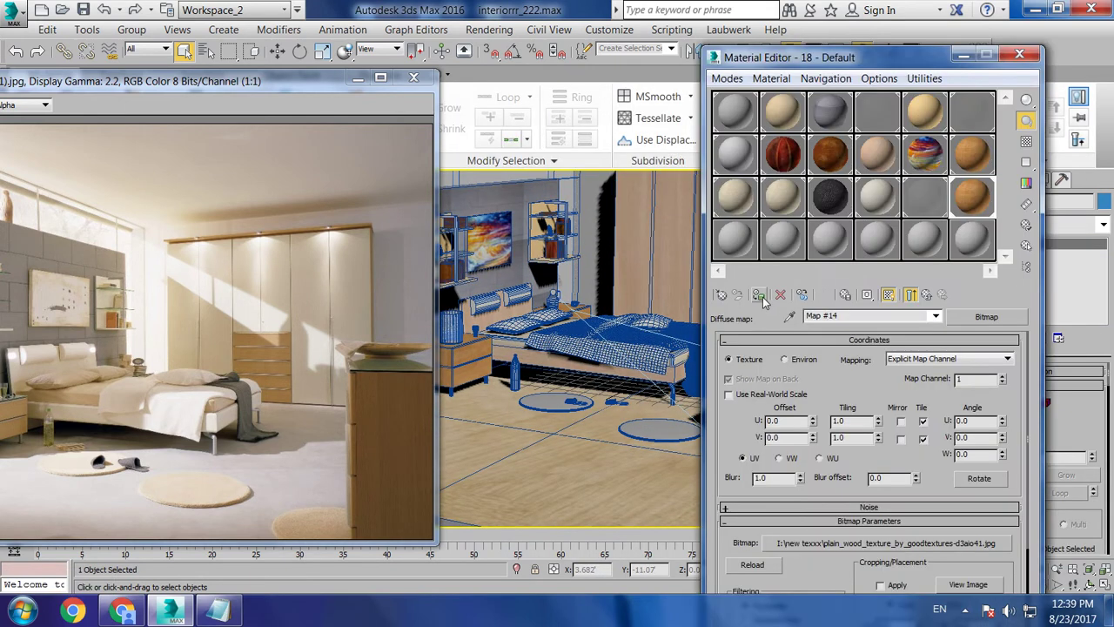
Frame the chest of drawers, then cycle views to the bed wall and bottle
key(m)
key(z)
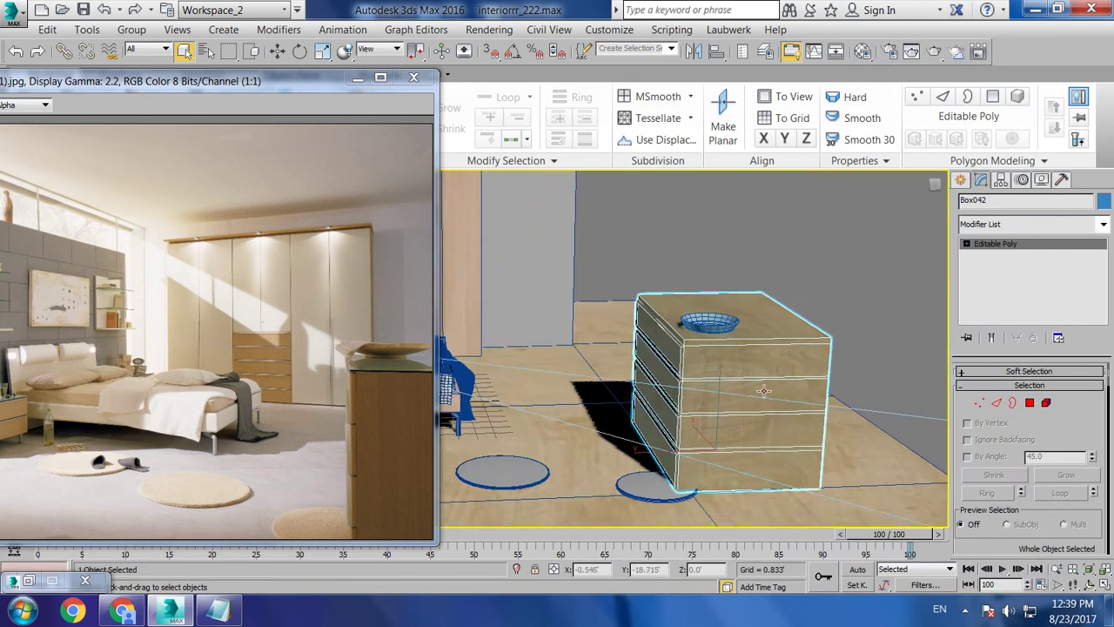
key(shift+z)
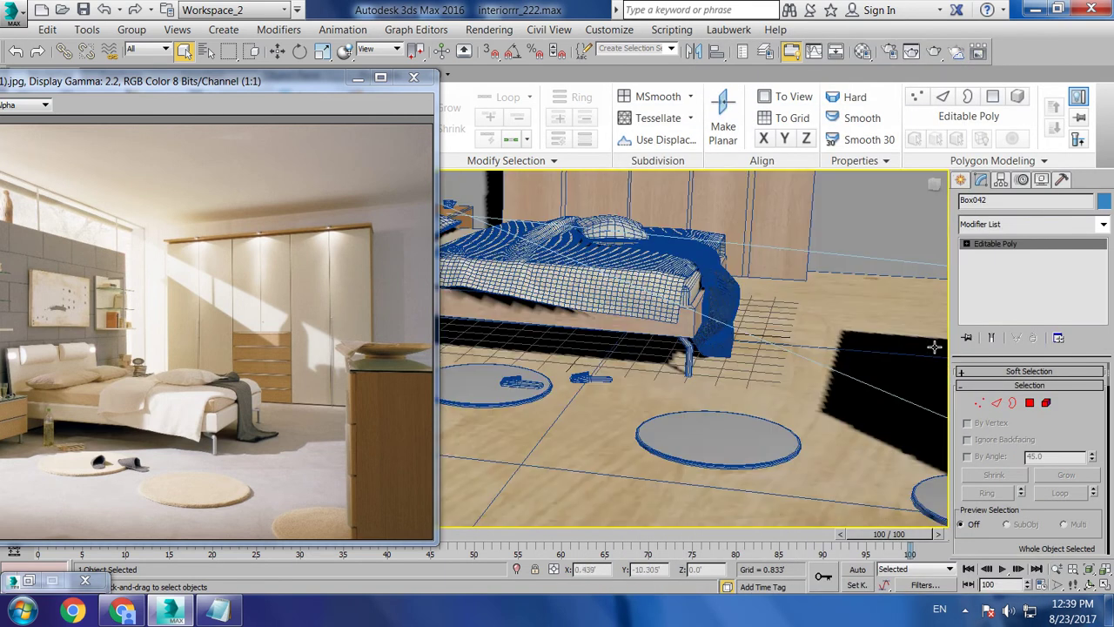
key(shift+z)
key(shift+z)
key(shift+z)
key(shift+z)
key(shift+z)
key(shift+z)
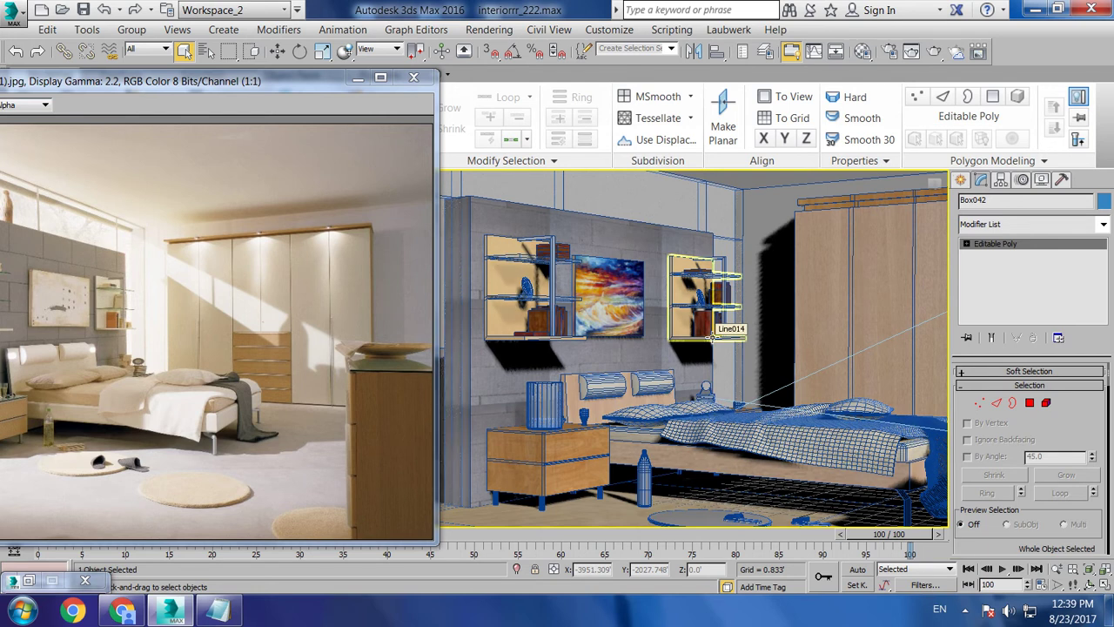
Select the bottle Cylinder014 beside the nightstand
click(644, 474)
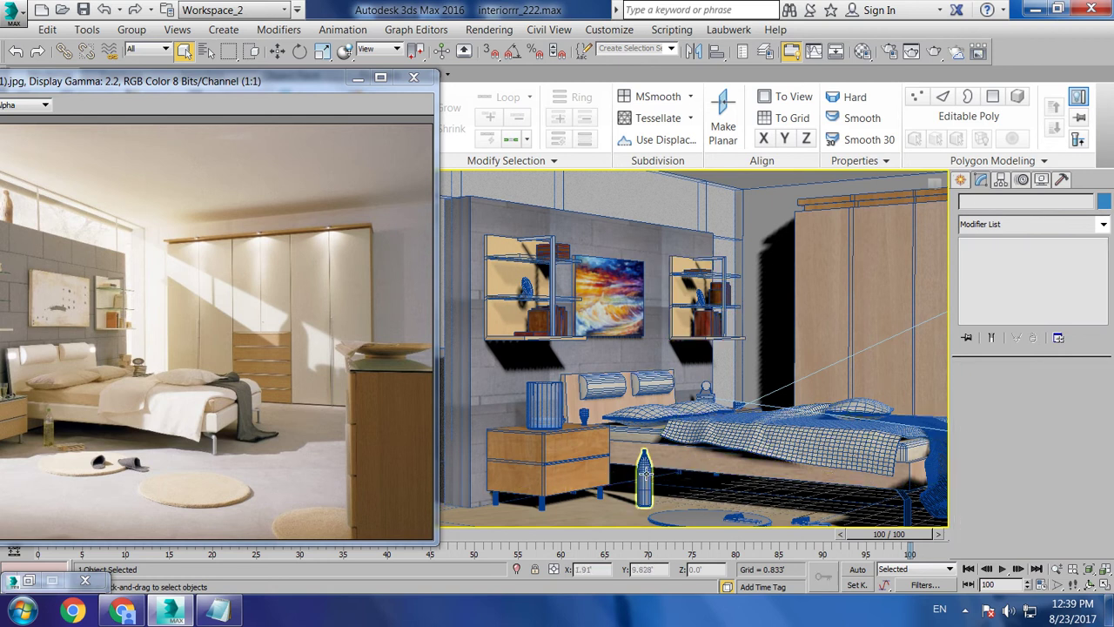
click(644, 475)
scroll(697, 466, up, 5)
scroll(652, 436, up, 2)
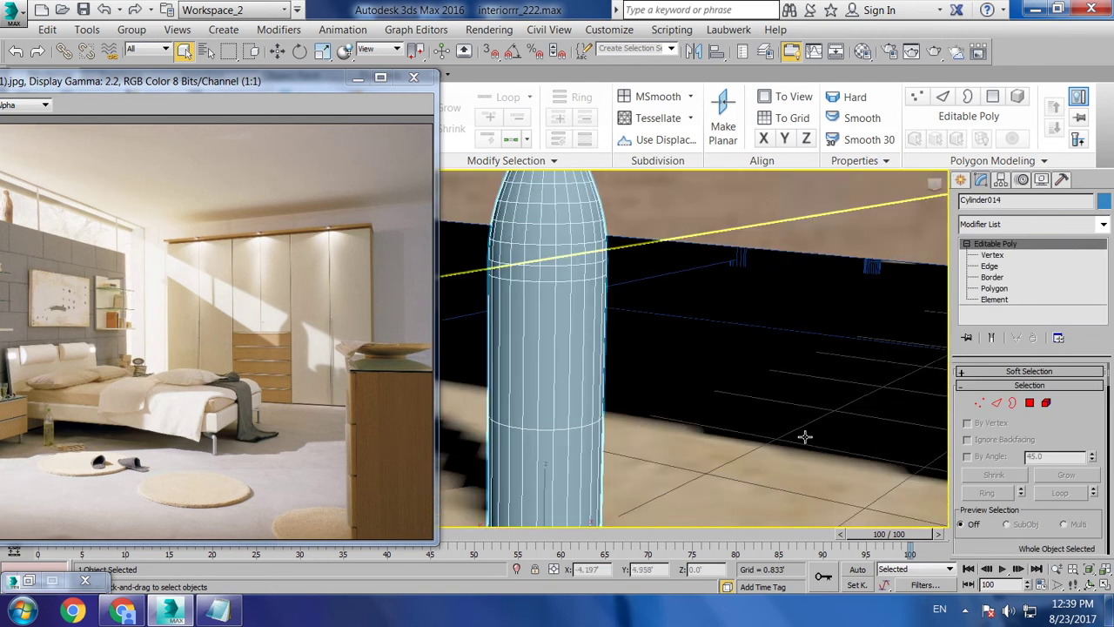
Lower one vertex ring along Z and select the middle polygon band for the label
click(979, 402)
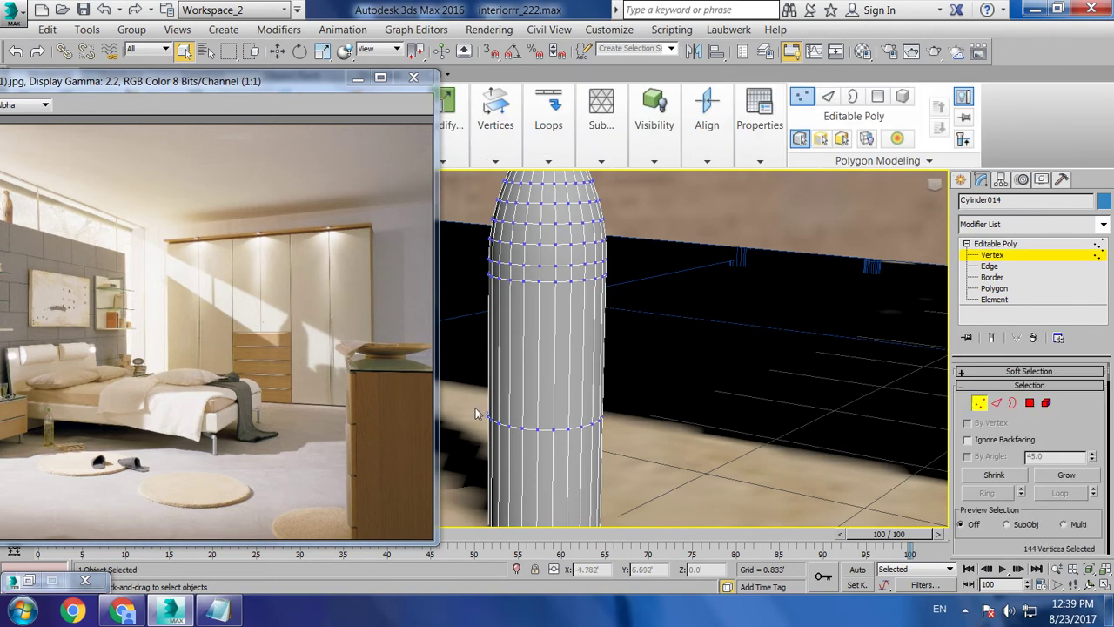
drag(594, 439, 509, 416)
key(w)
drag(545, 353, 547, 385)
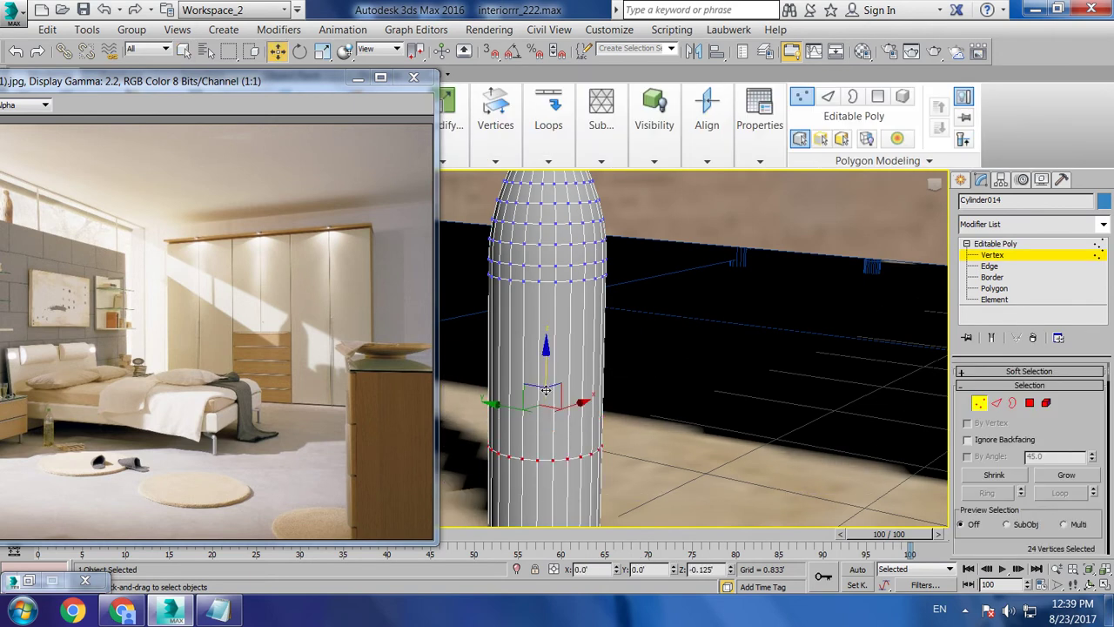
click(1030, 402)
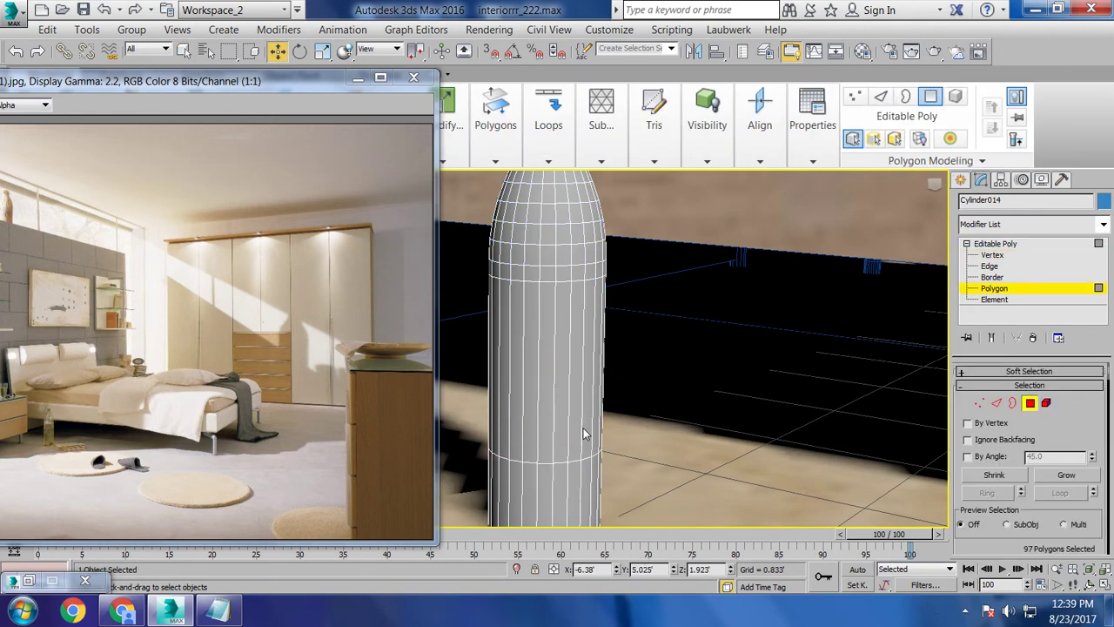
drag(470, 366, 618, 376)
Convert the material to VRayMtl and add a Bitmap to its diffuse slot
key(m)
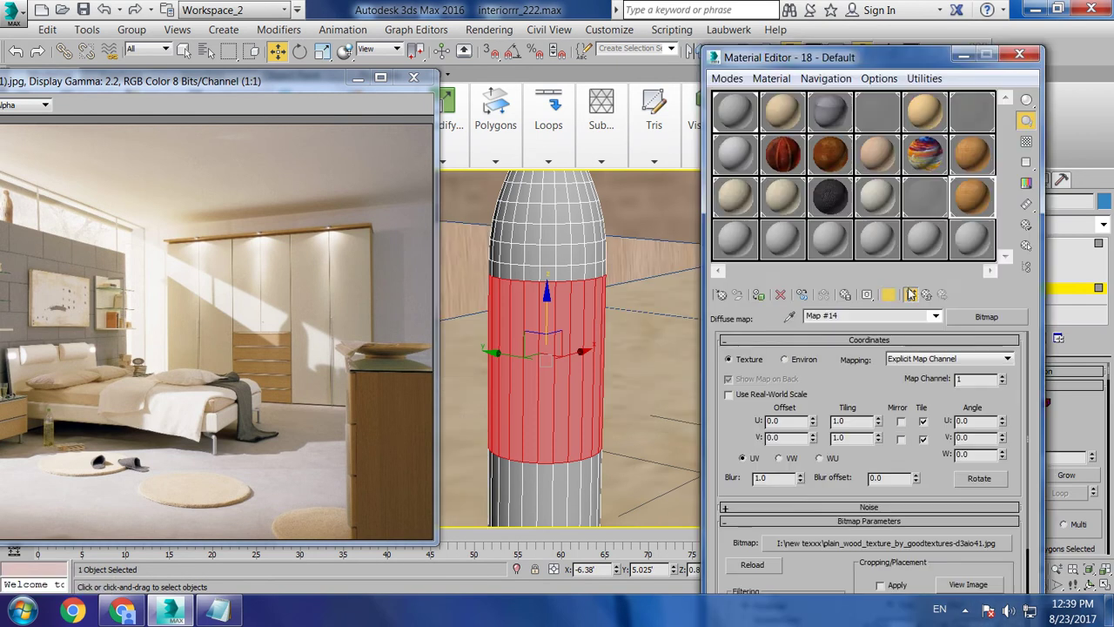
click(999, 316)
scroll(871, 348, down, 5)
double_click(701, 339)
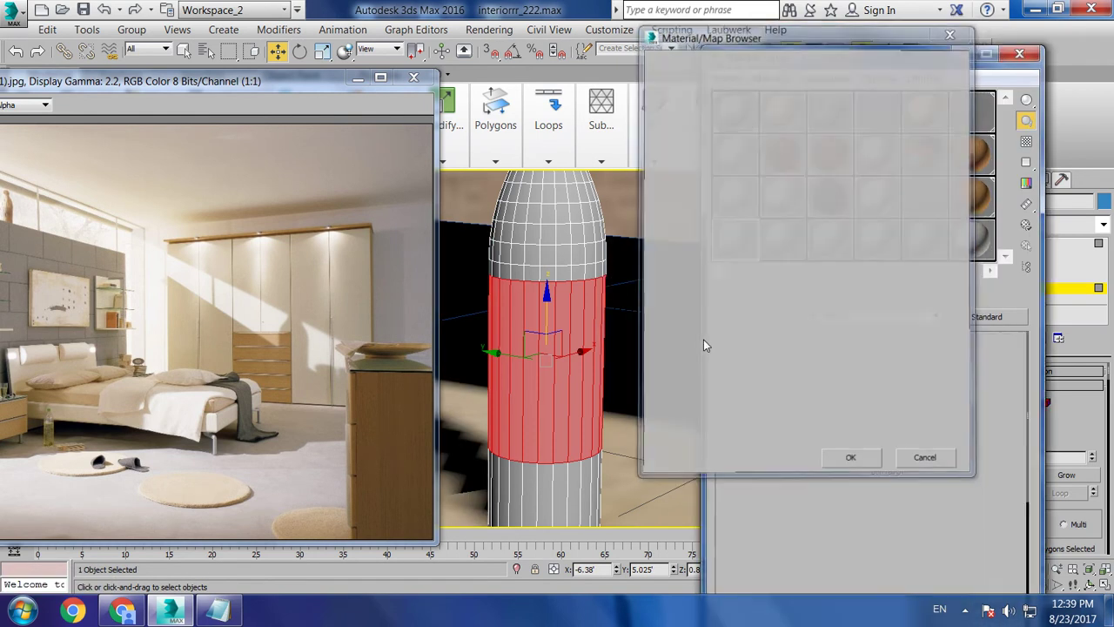
click(854, 357)
scroll(740, 174, up, 5)
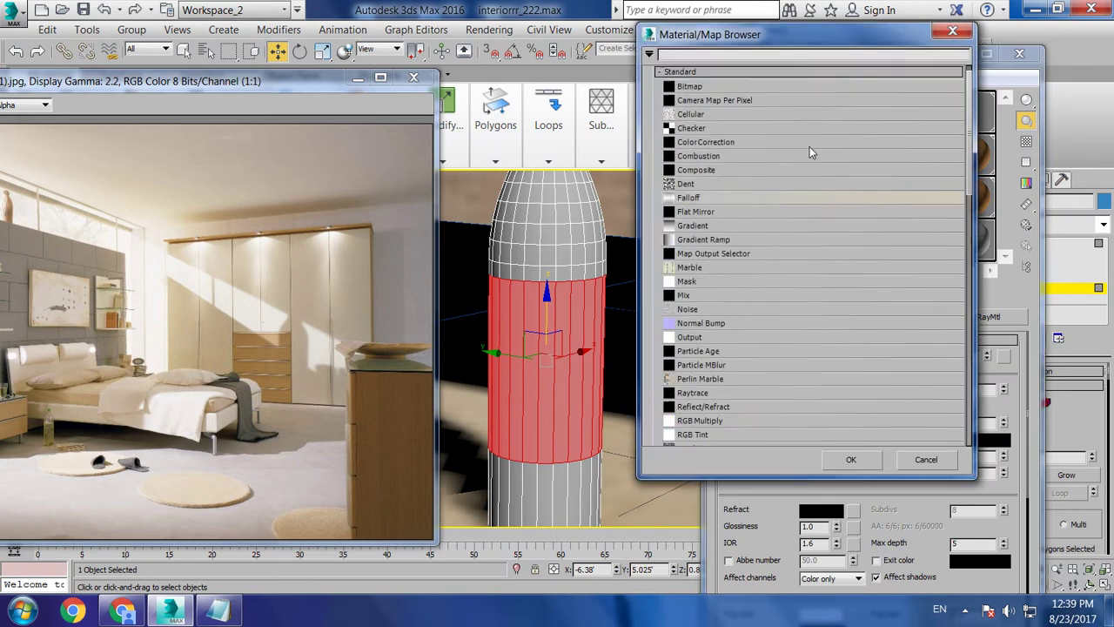
double_click(689, 86)
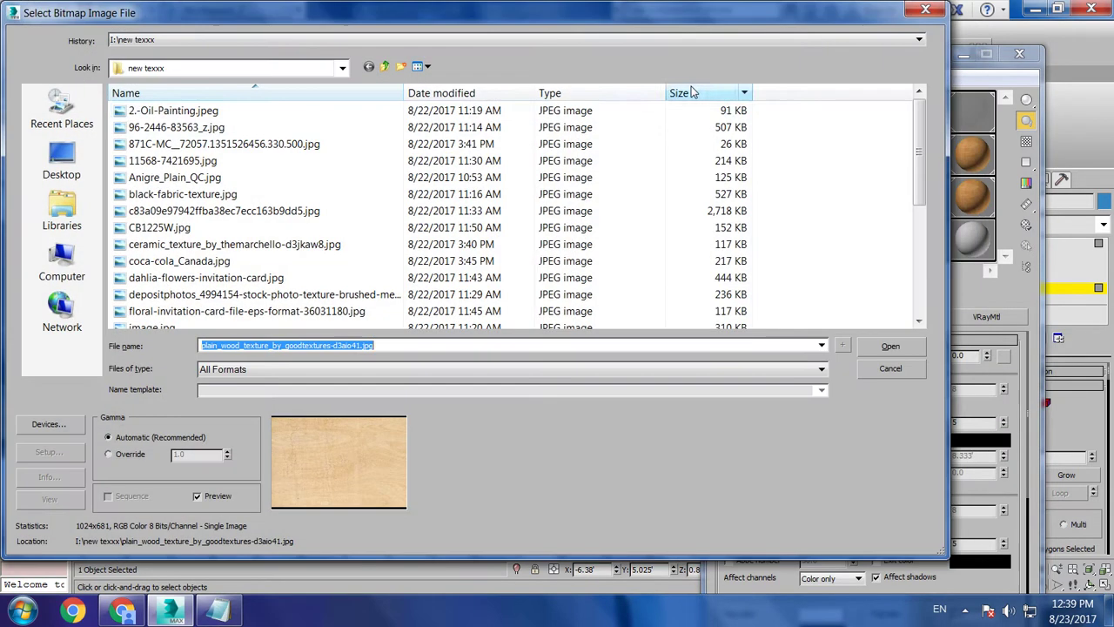
Load coca-cola_Canada.jpg as the diffuse bitmap and show it shaded in the viewport
click(173, 111)
key(Down)
key(Down)
key(Down)
key(Down)
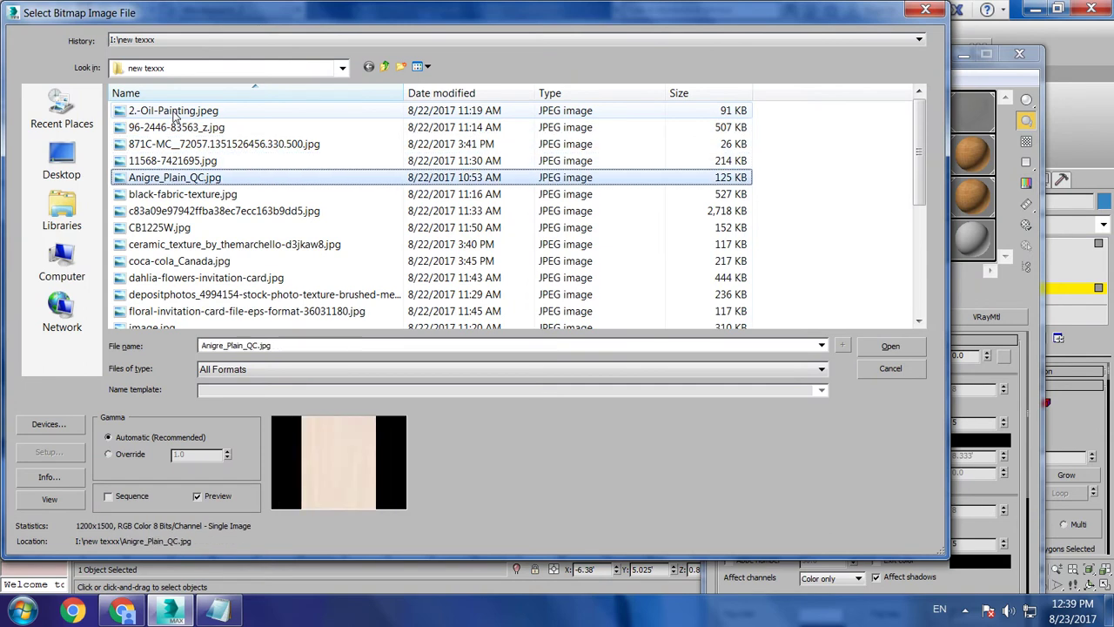
key(Down)
key(Down)
key(Down)
key(Down)
key(Down)
key(Down)
key(Up)
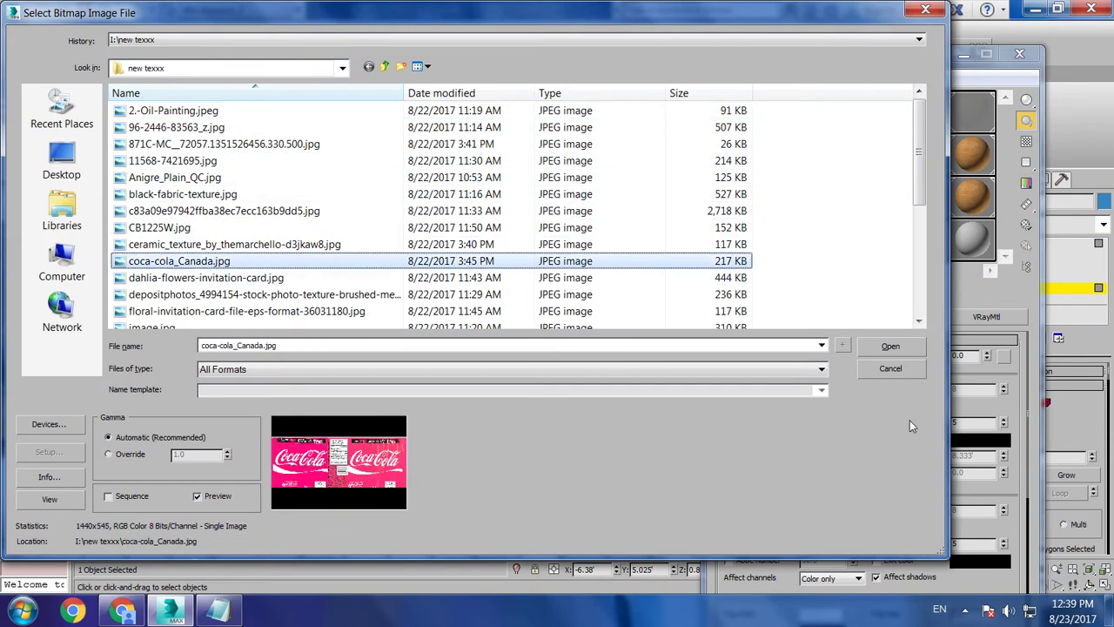
click(891, 348)
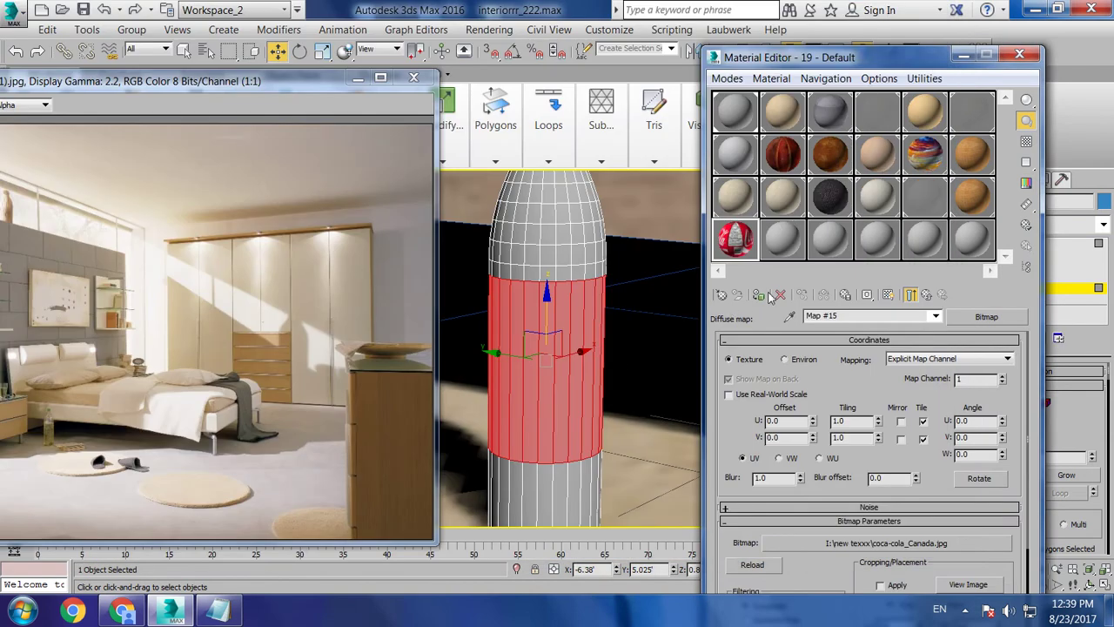
click(887, 295)
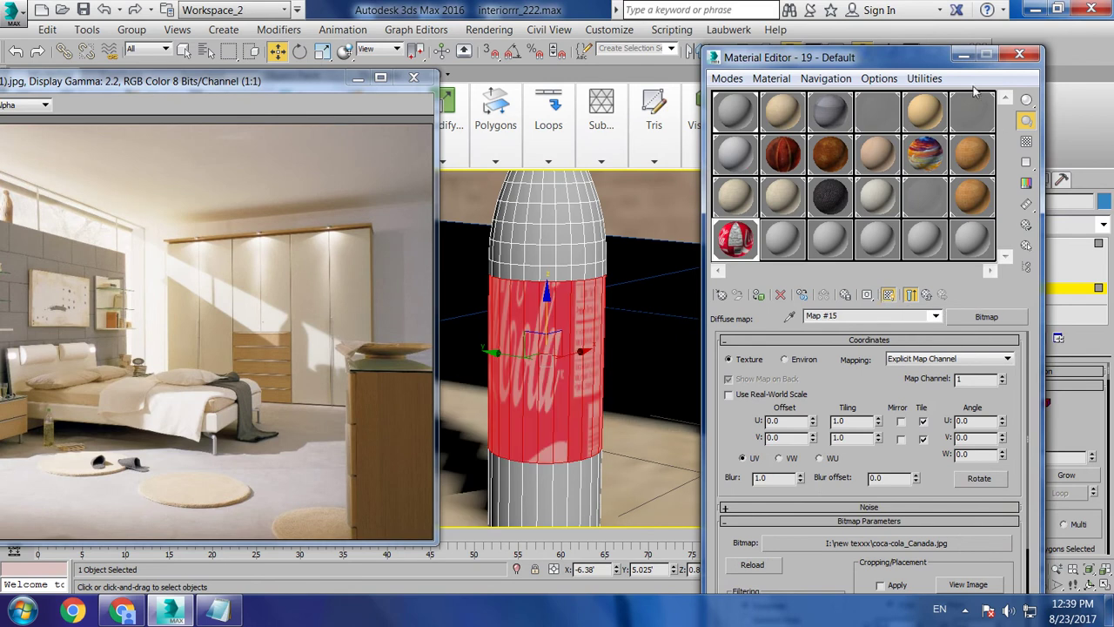
click(964, 56)
click(1071, 223)
Add a UVW Map modifier with Cylindrical mapping to the bottle
key(u)
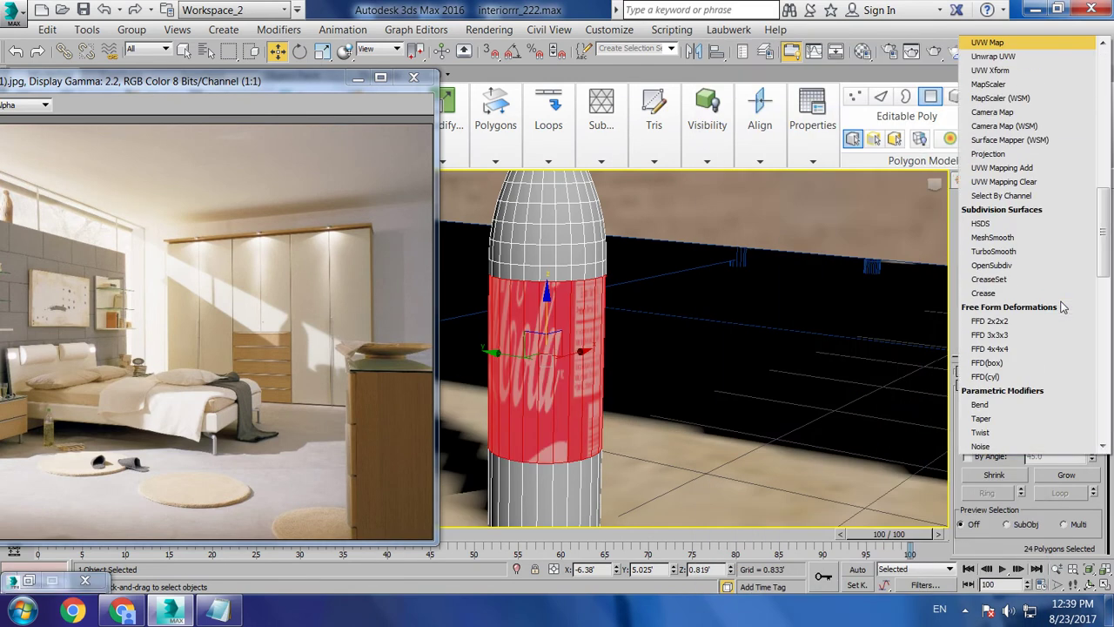
key(Return)
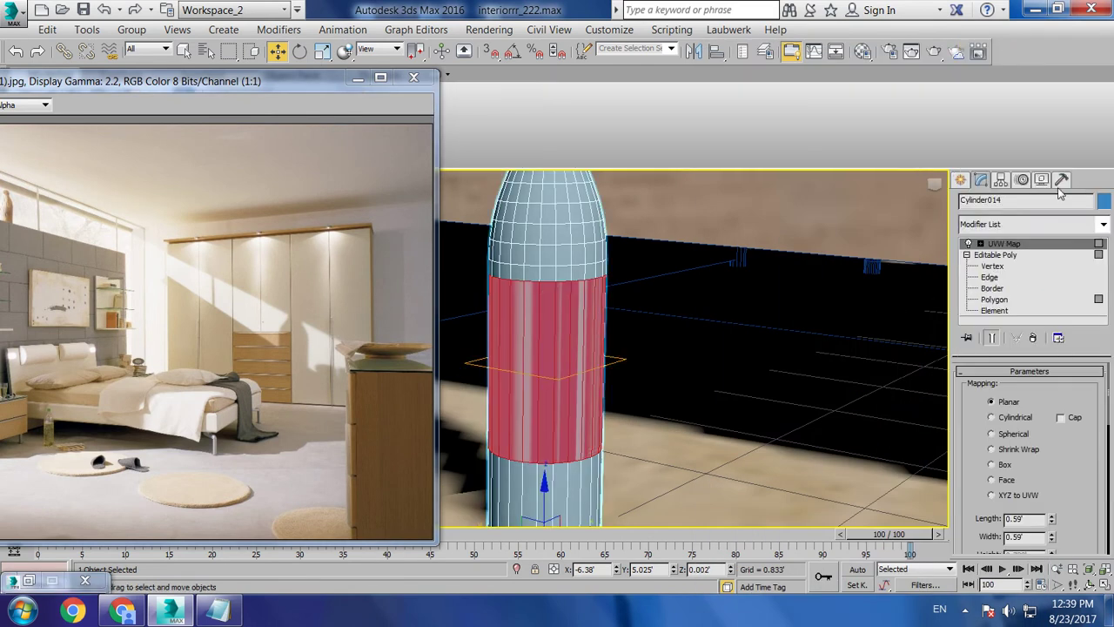
click(1014, 418)
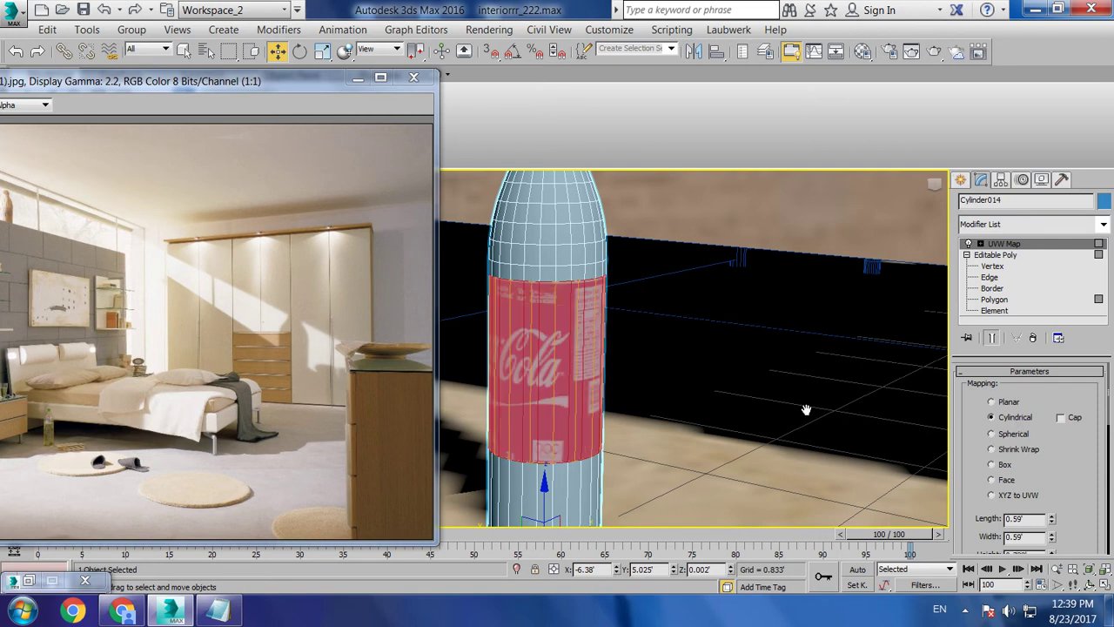
click(751, 403)
click(545, 263)
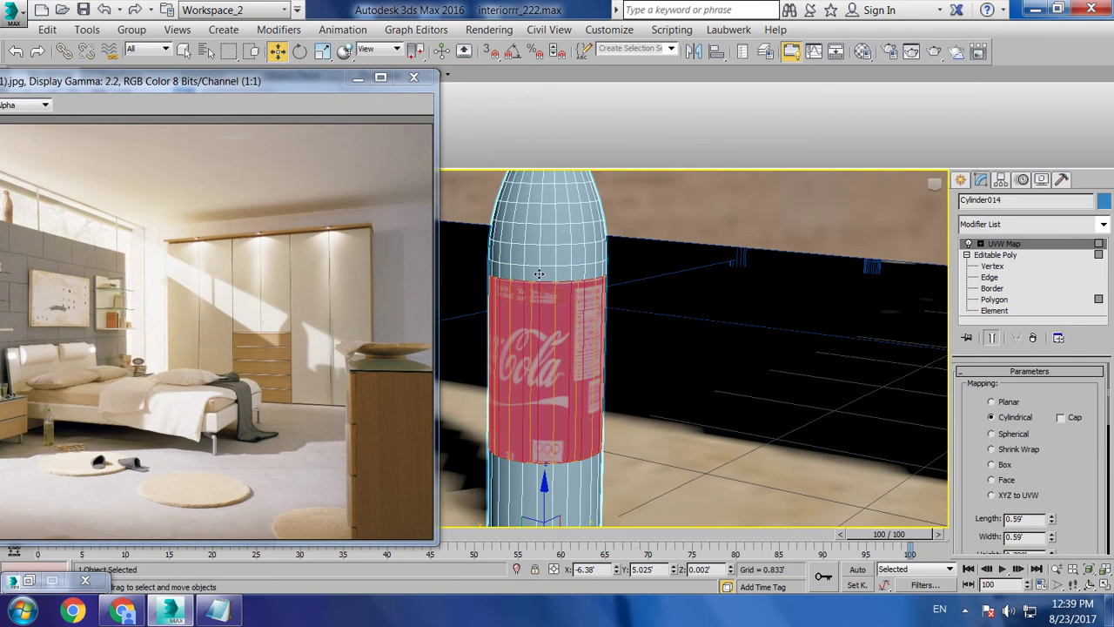
Collapse the bottle to Editable Poly and reselect the label band polygons
right_click(544, 339)
click(710, 459)
click(1030, 402)
click(543, 381)
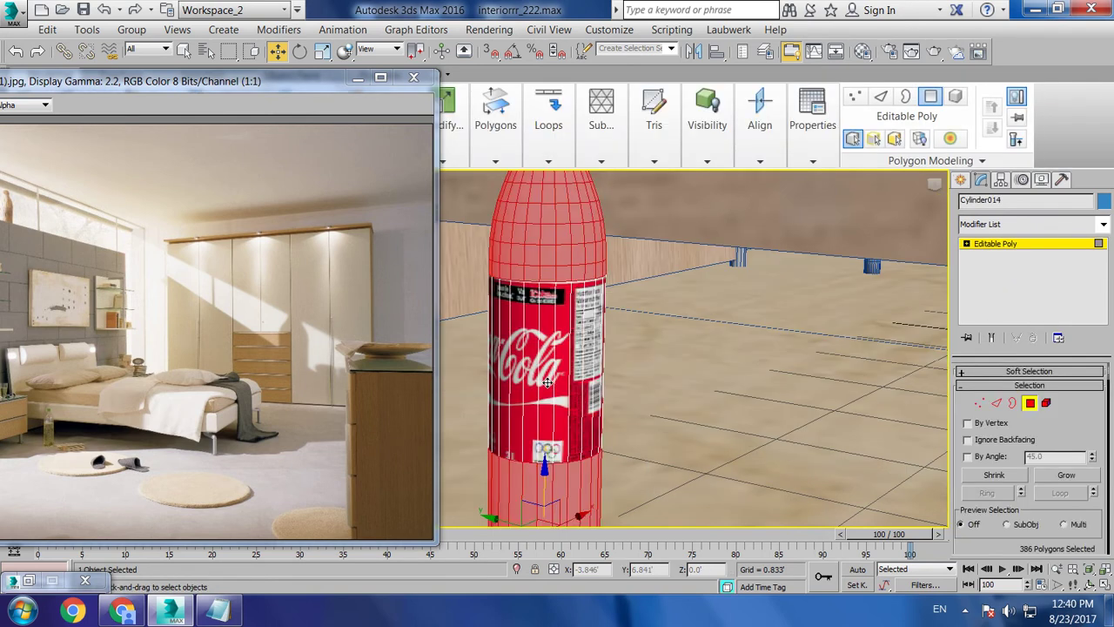
Apply the Coca-Cola VRayMtl in slot 17 - Default to the bottle and inspect it
key(m)
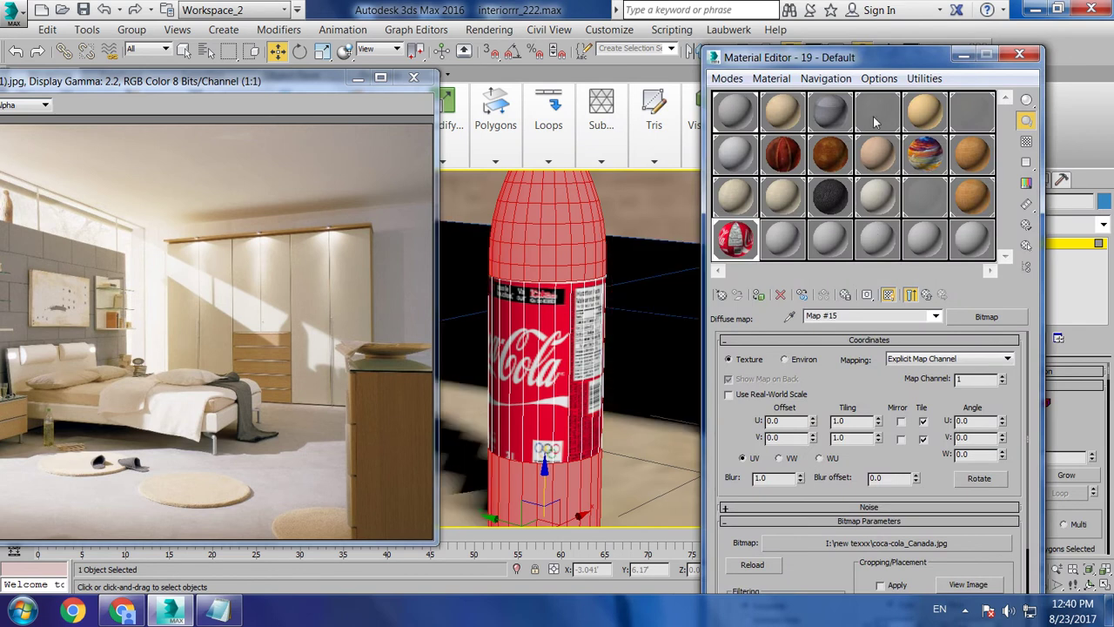
click(971, 113)
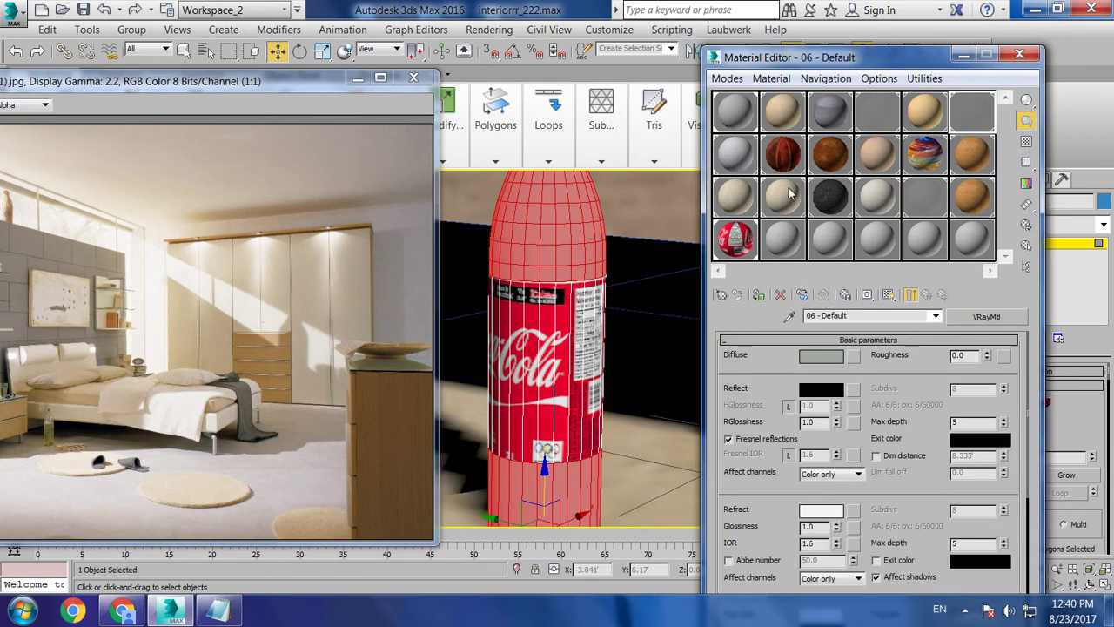
click(928, 204)
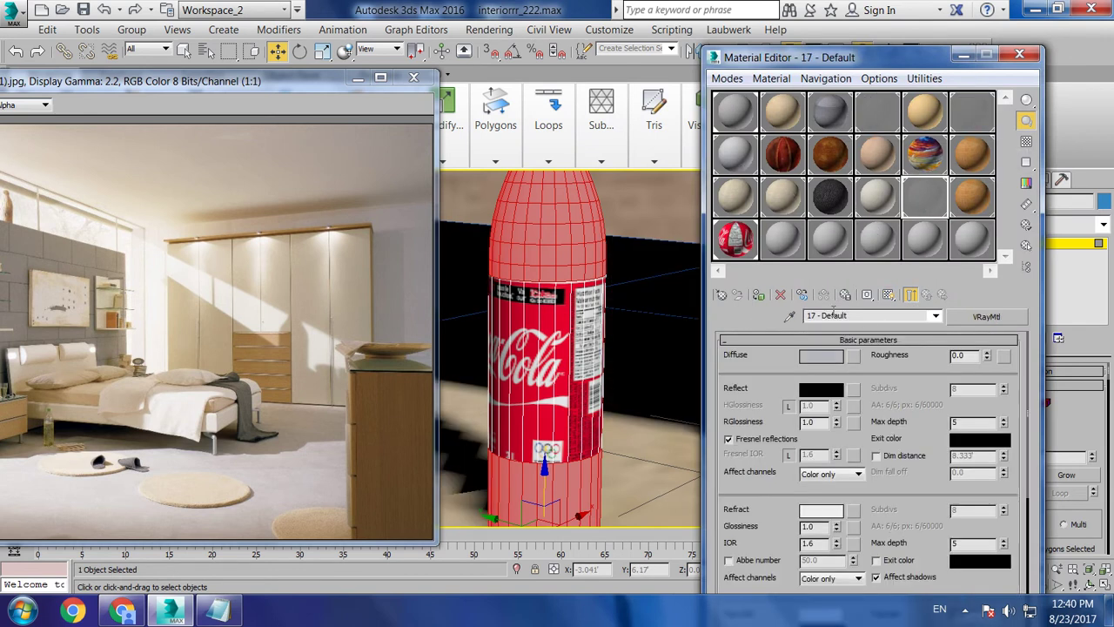
click(759, 296)
alt+middle_drag(514, 348, 546, 369)
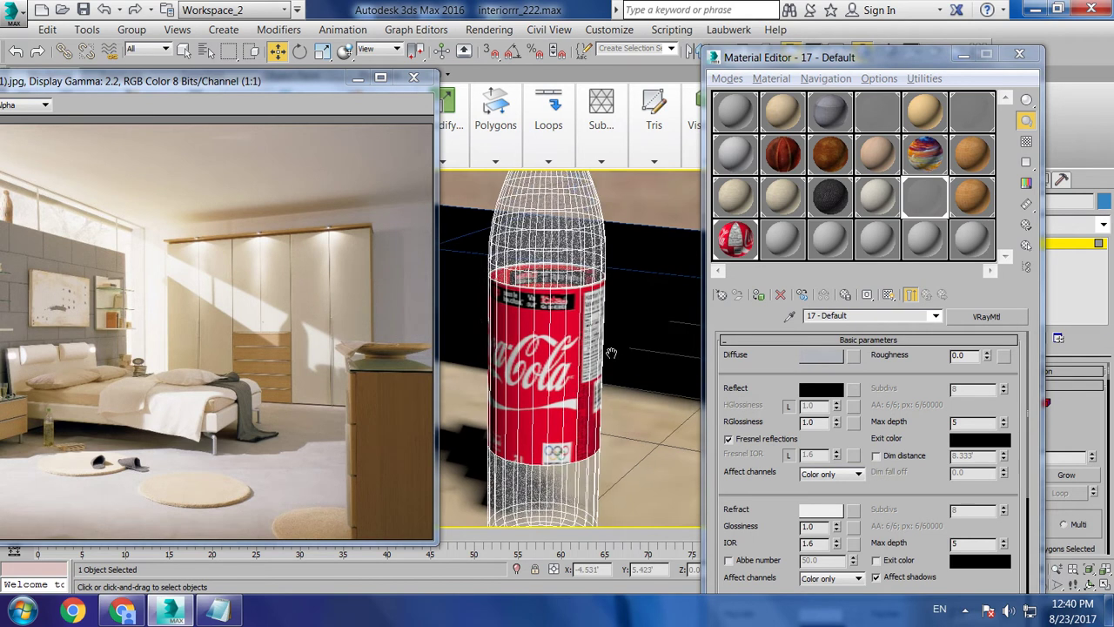
scroll(600, 357, down, 5)
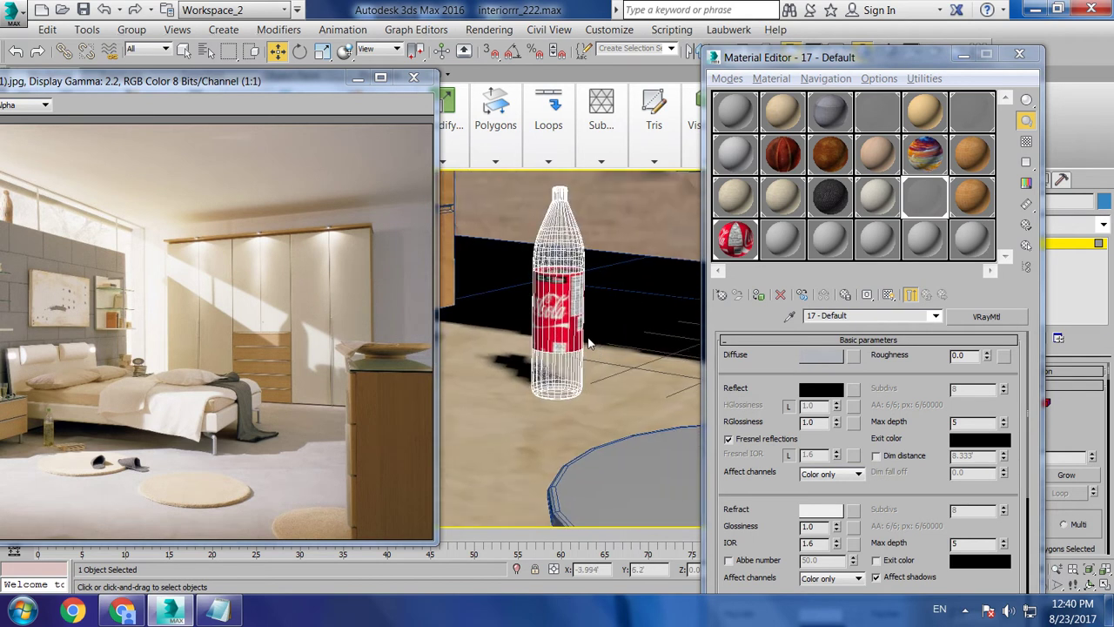
scroll(588, 343, up, 3)
scroll(600, 313, up, 2)
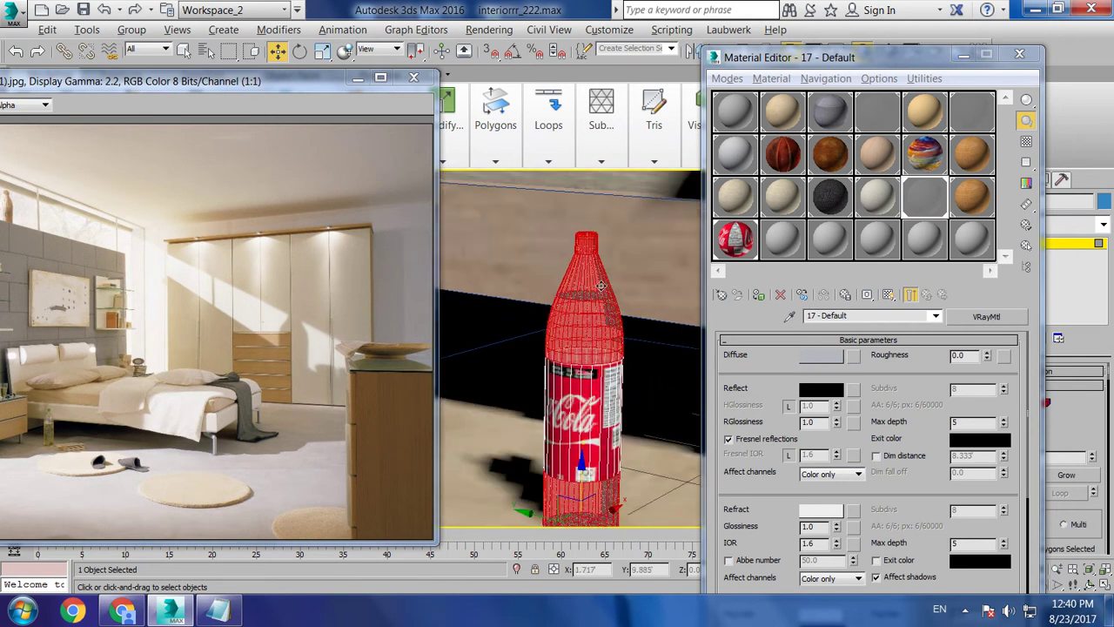
scroll(613, 287, up, 2)
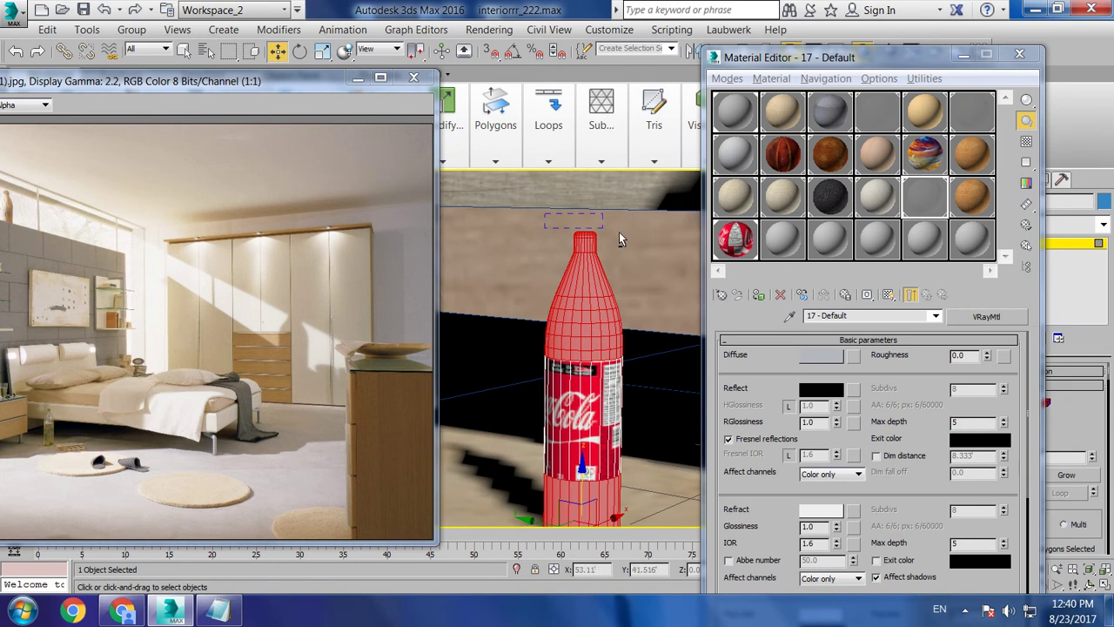
click(759, 297)
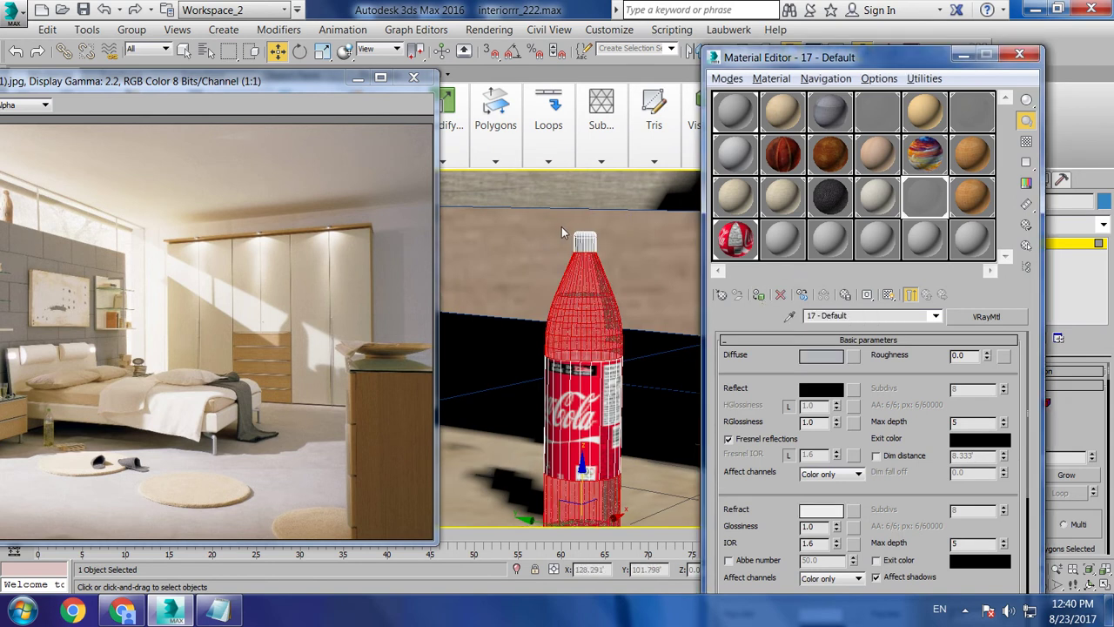
click(585, 240)
Make slot 20 a light-green VRayMtl and assign it to the bottle cap
click(782, 243)
click(1025, 318)
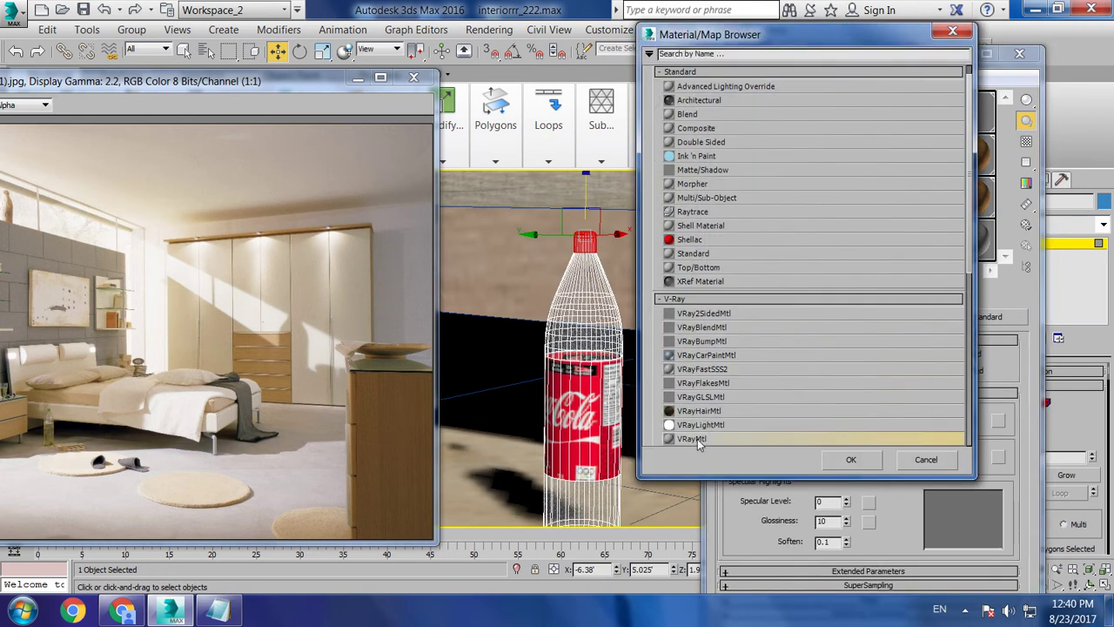
double_click(698, 439)
click(822, 354)
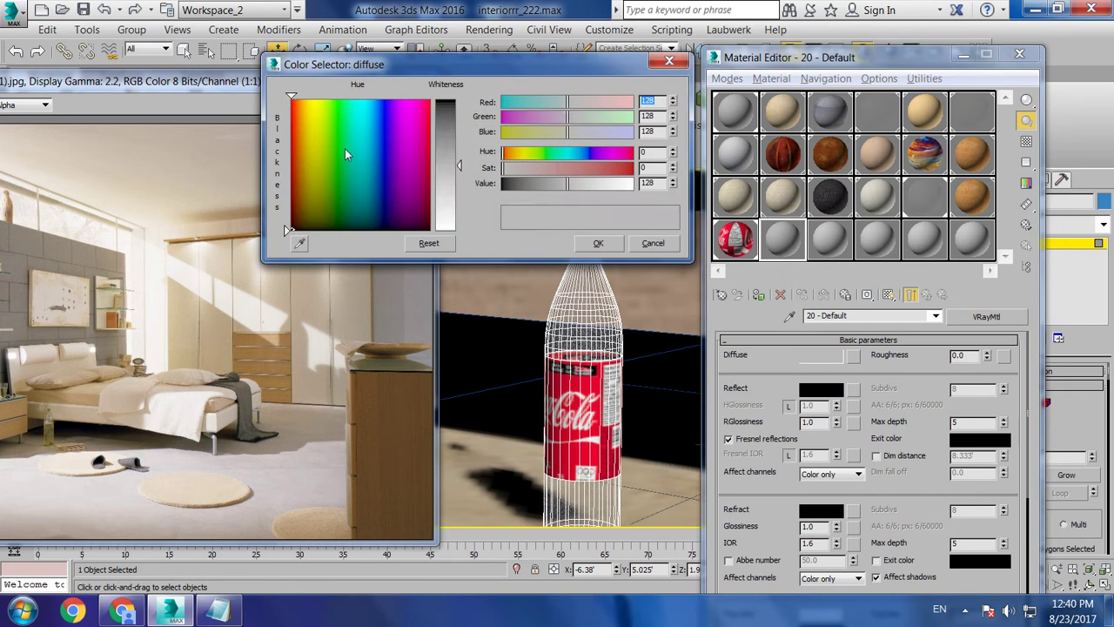
click(333, 126)
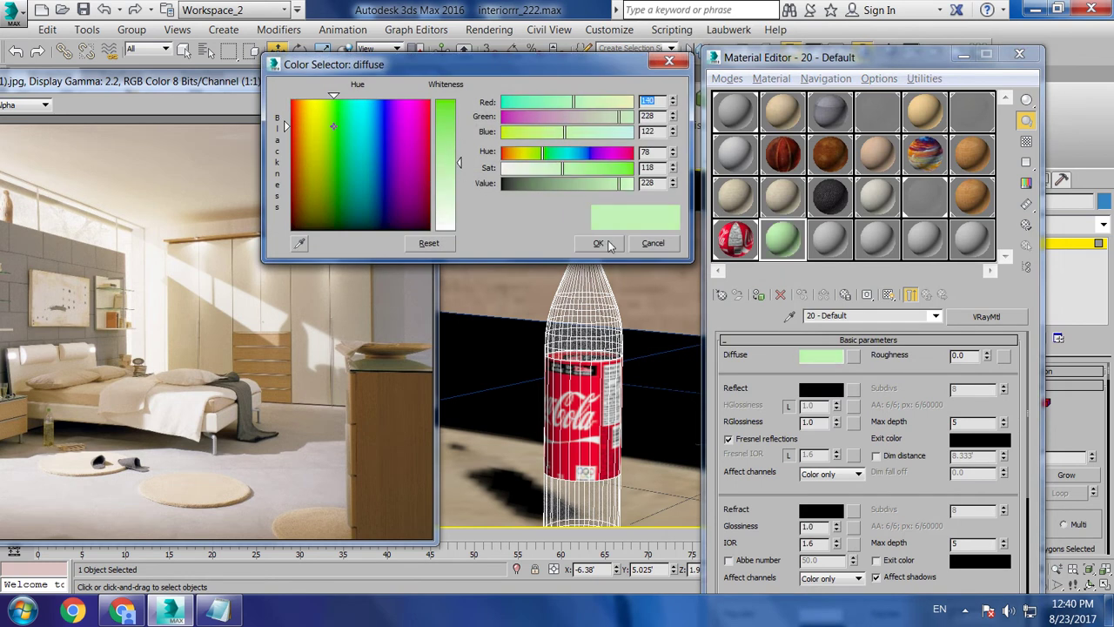
click(609, 246)
click(760, 297)
Orbit and zoom to view the green cap from above, then hide the Material Editor
mouse_move(651, 308)
alt+middle_down()
mouse_move(610, 322)
mouse_move(602, 374)
alt+middle_up()
scroll(591, 335, down, 3)
scroll(592, 334, down, 3)
scroll(602, 374, down, 2)
scroll(598, 368, down, 2)
scroll(579, 375, down, 2)
click(963, 55)
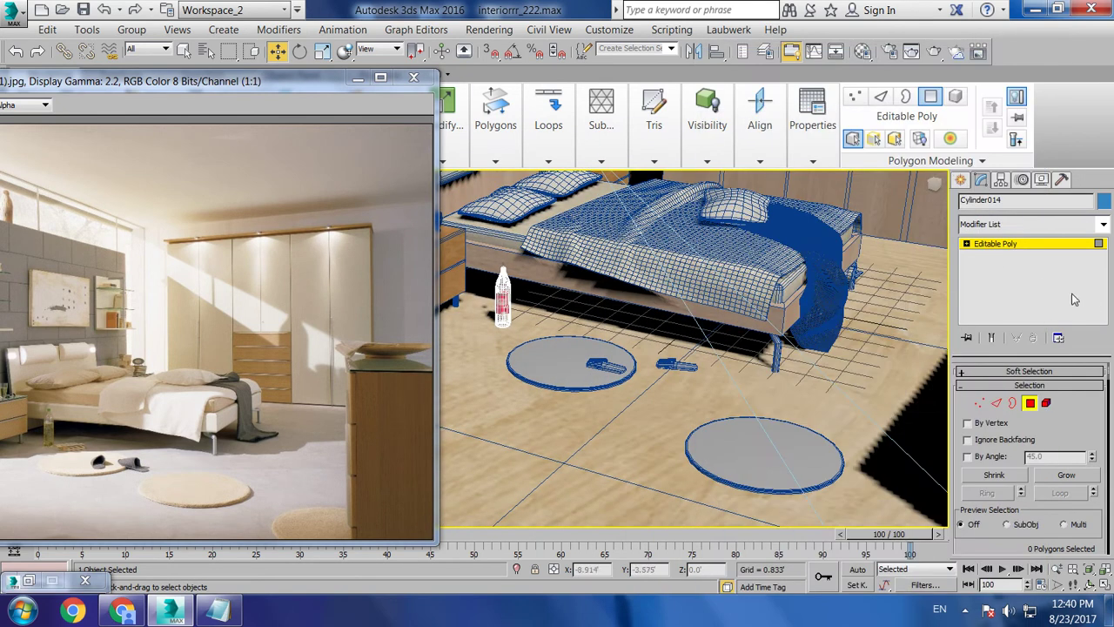
Exit polygon mode and select the round rug on the floor
click(1027, 245)
click(570, 359)
scroll(601, 352, up, 2)
scroll(609, 346, up, 2)
key(m)
Make slot 21 a VRayMtl with a Bitmap diffuse map
click(829, 234)
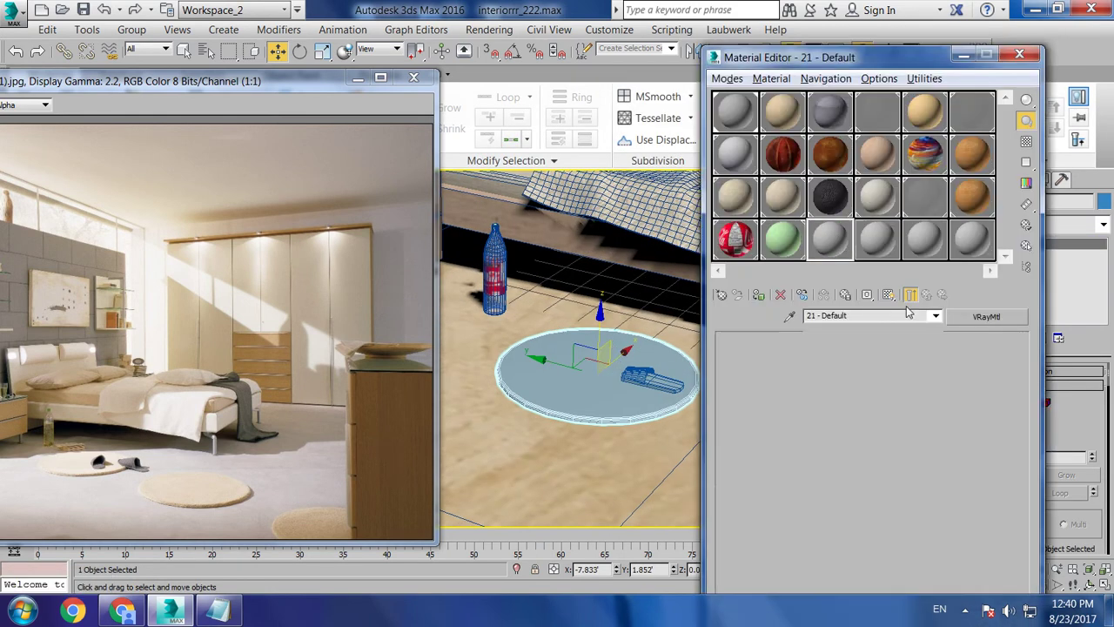
click(982, 318)
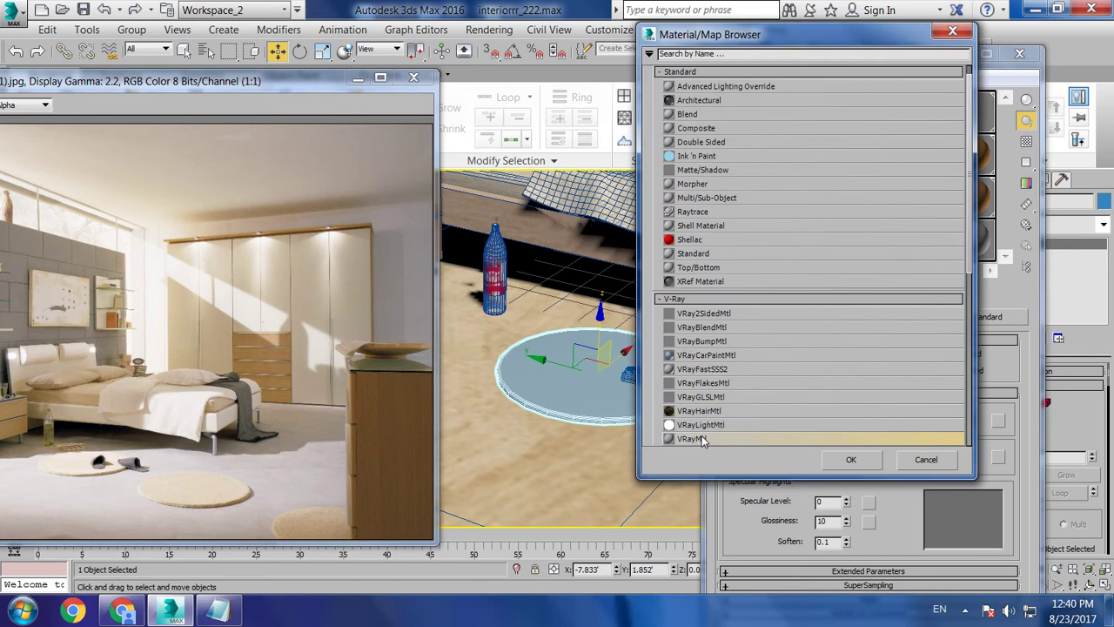
double_click(703, 439)
click(855, 358)
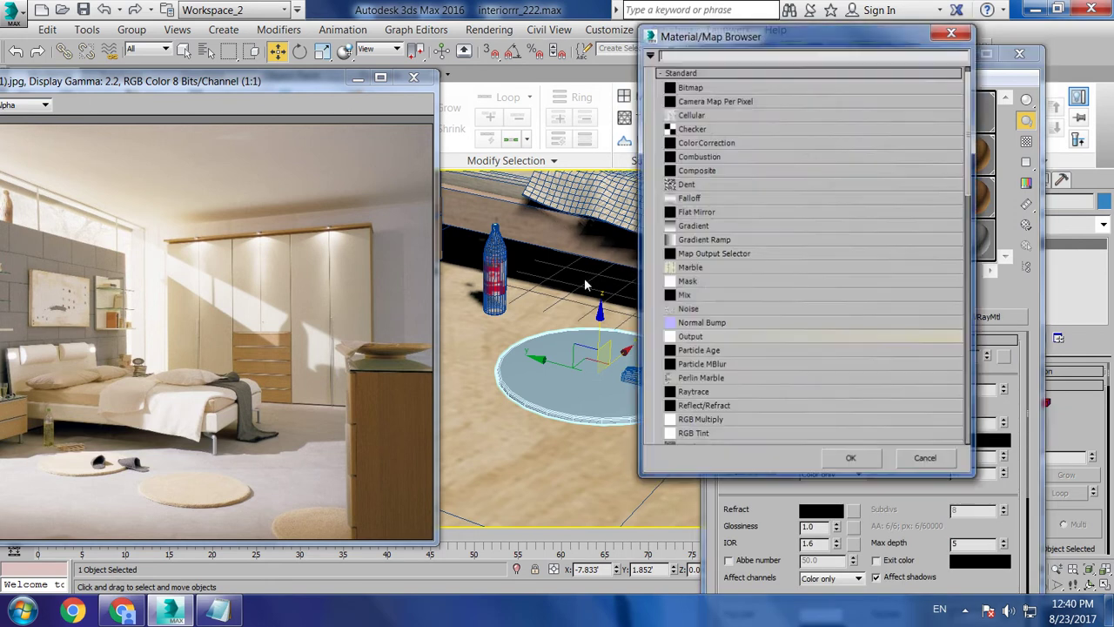
double_click(697, 85)
Preview the texture images and load rough-white-background_1154-693.jpg as the diffuse bitmap
click(174, 110)
right_click(203, 117)
click(275, 149)
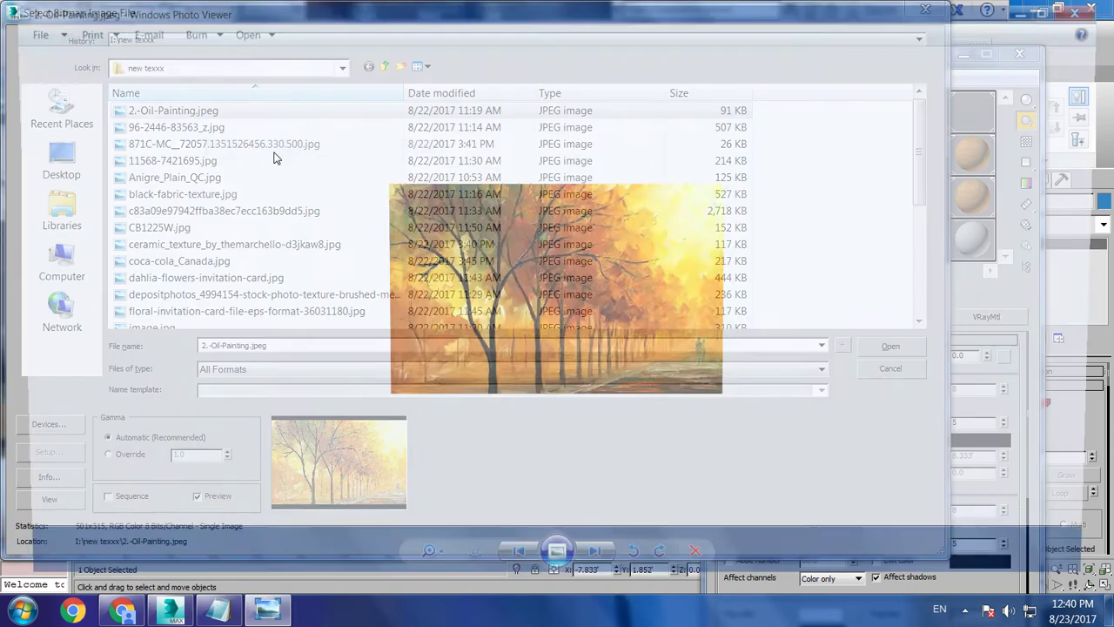
key(Right)
key(Right)
key(Right)
key(Right)
key(Right)
key(Right)
key(Right)
key(Right)
key(Right)
key(Right)
key(Right)
key(Right)
key(Right)
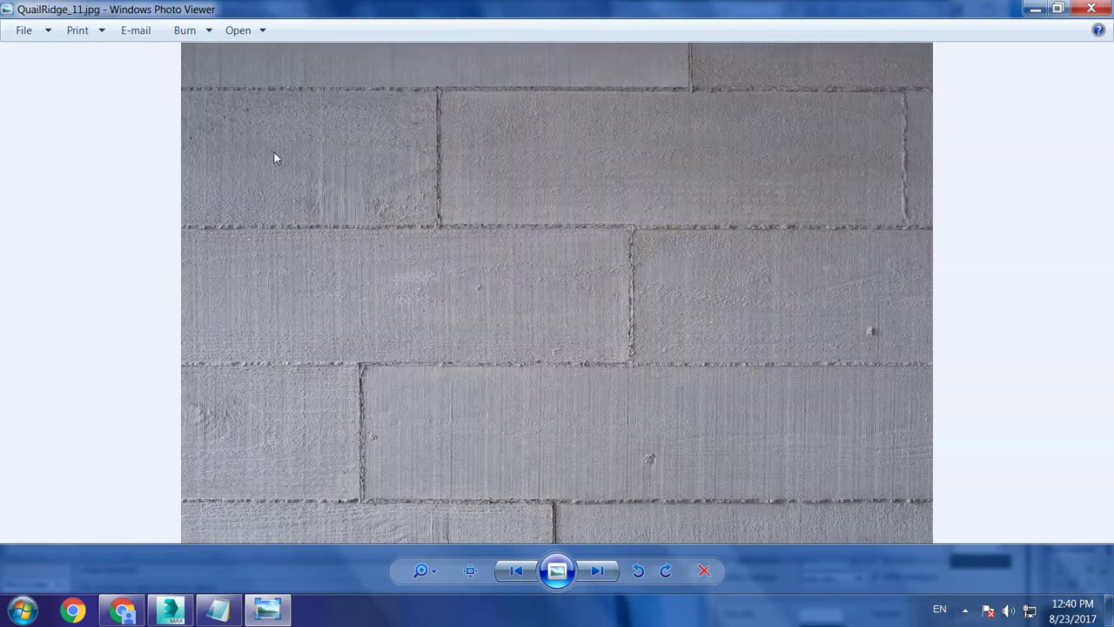
key(Right)
key(Right)
key(Right)
key(Left)
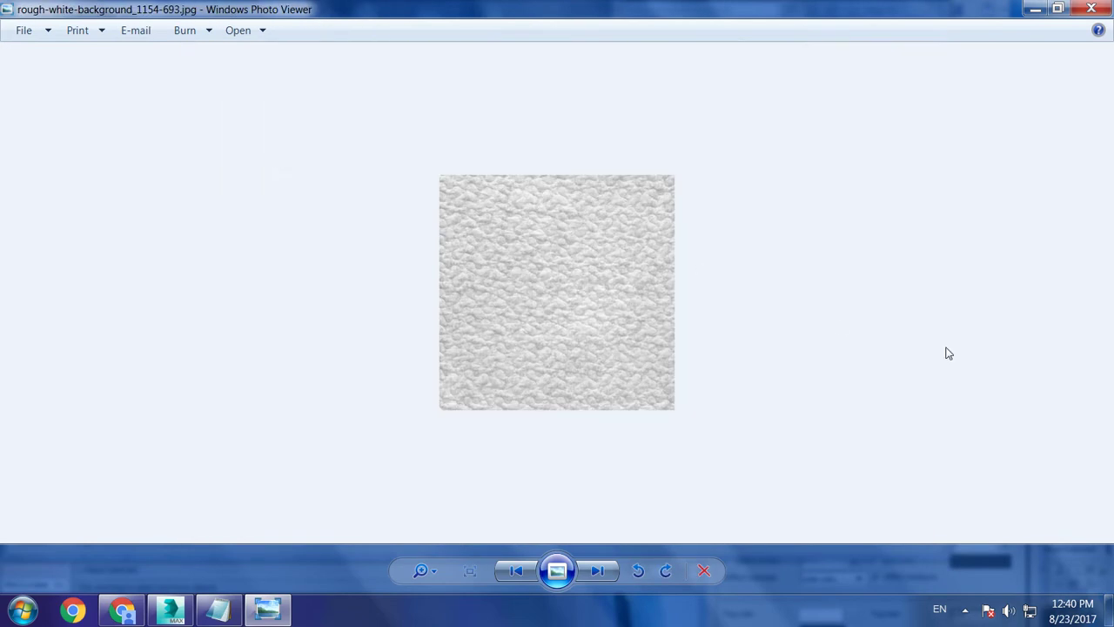
click(1110, 7)
click(348, 212)
key(r)
key(Down)
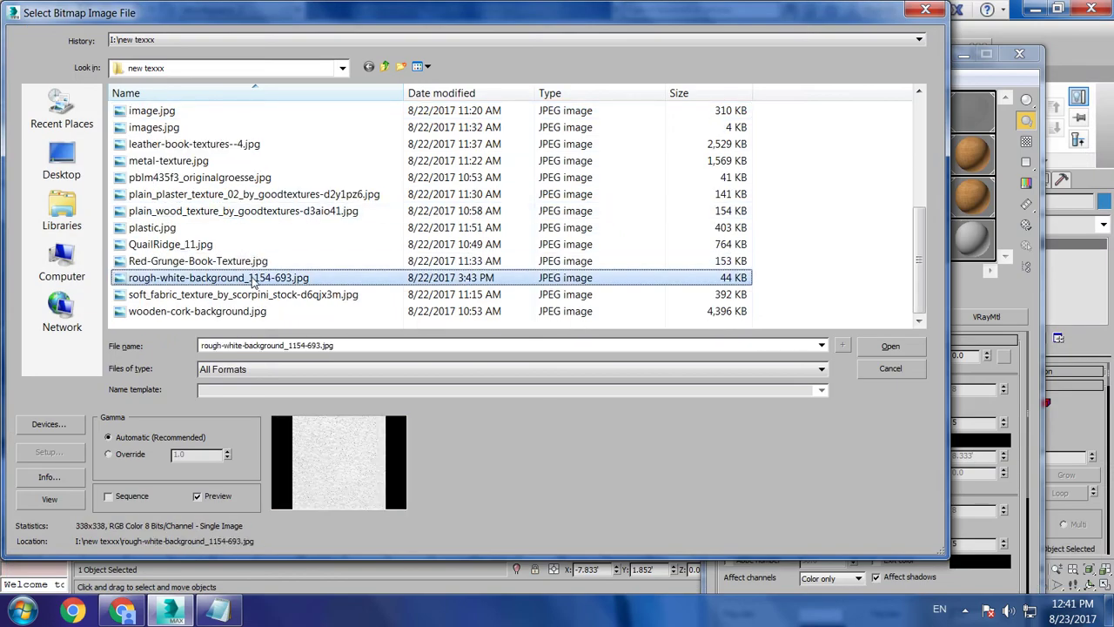
double_click(740, 277)
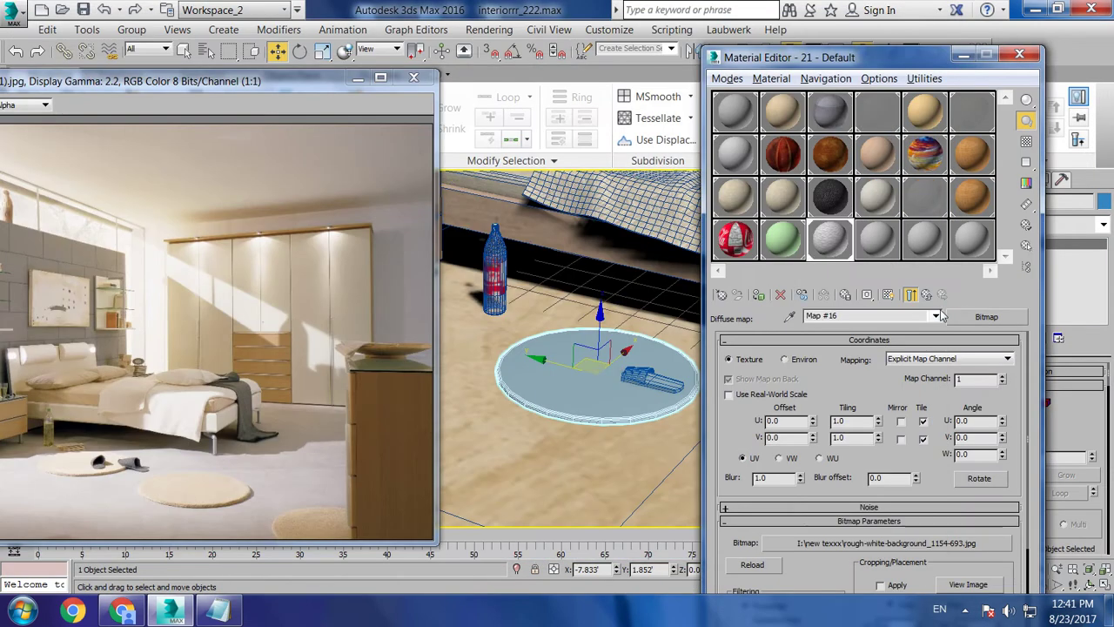
Show the rug texture in the viewport and assign the rug material to the second rug
click(887, 296)
scroll(644, 383, up, 3)
scroll(610, 417, down, 4)
click(582, 467)
scroll(582, 467, down, 5)
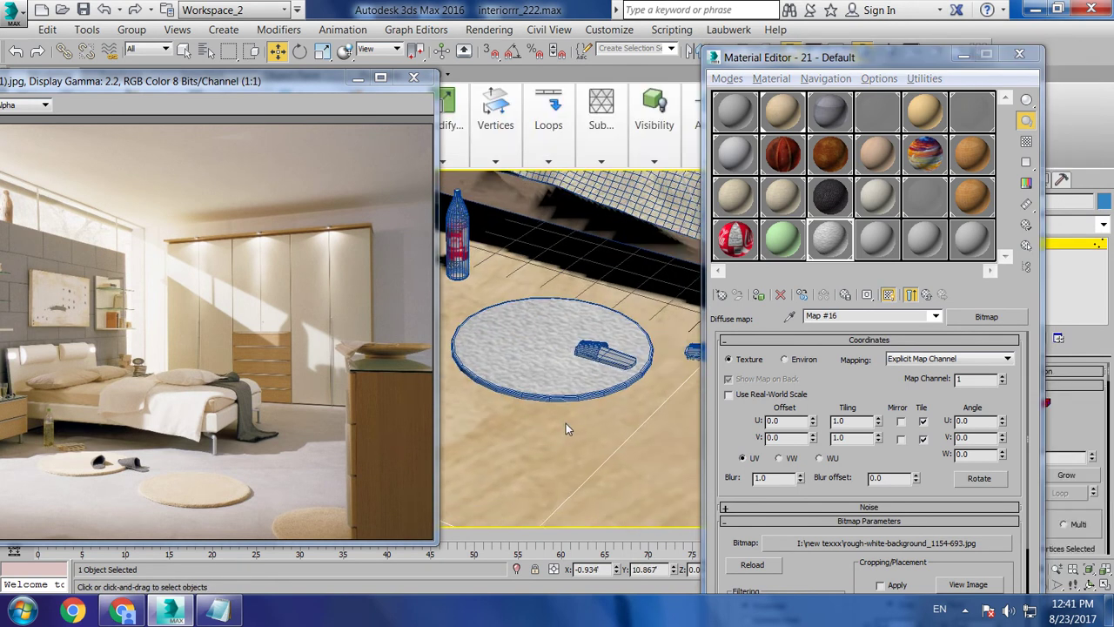
middle_drag(638, 480, 466, 340)
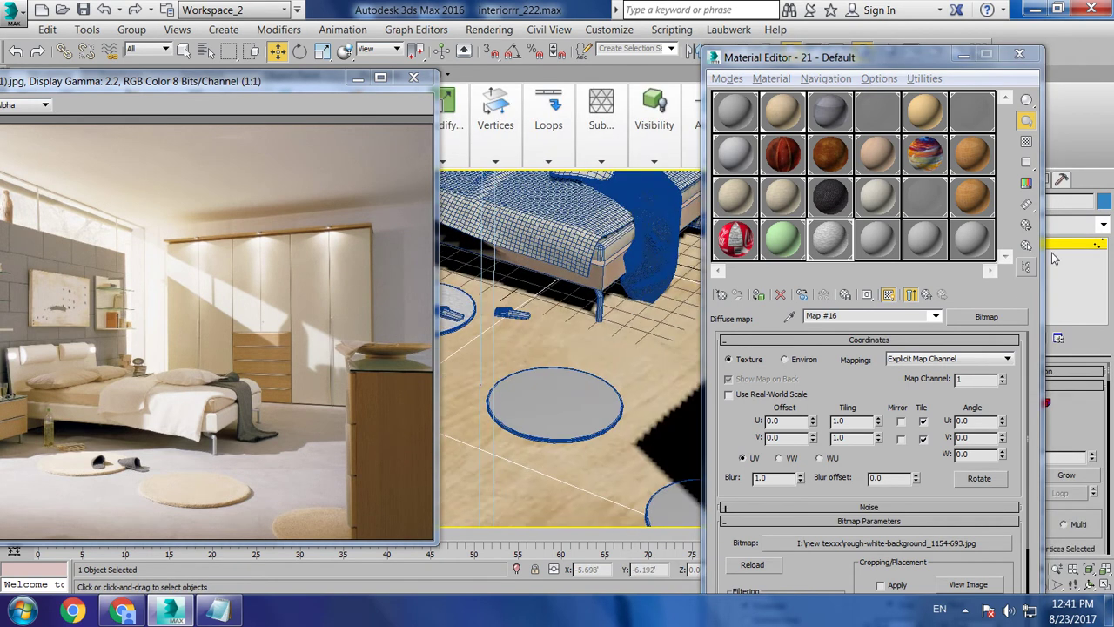
click(554, 408)
click(759, 294)
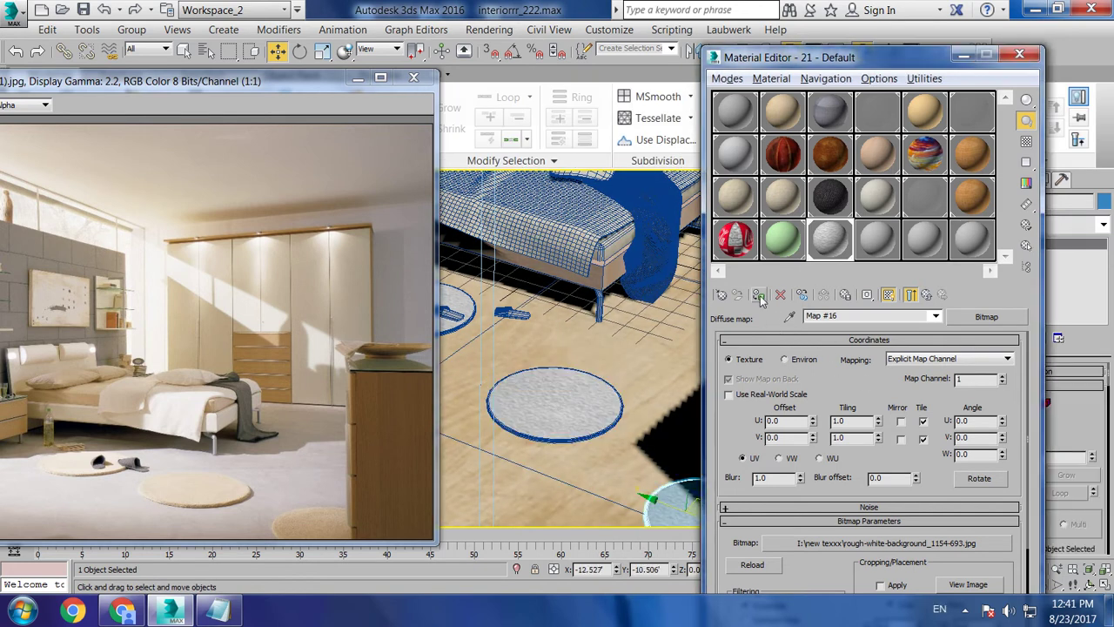
Orbit to the nightstand, select the cup and frame it
alt+middle_drag(604, 348, 428, 418)
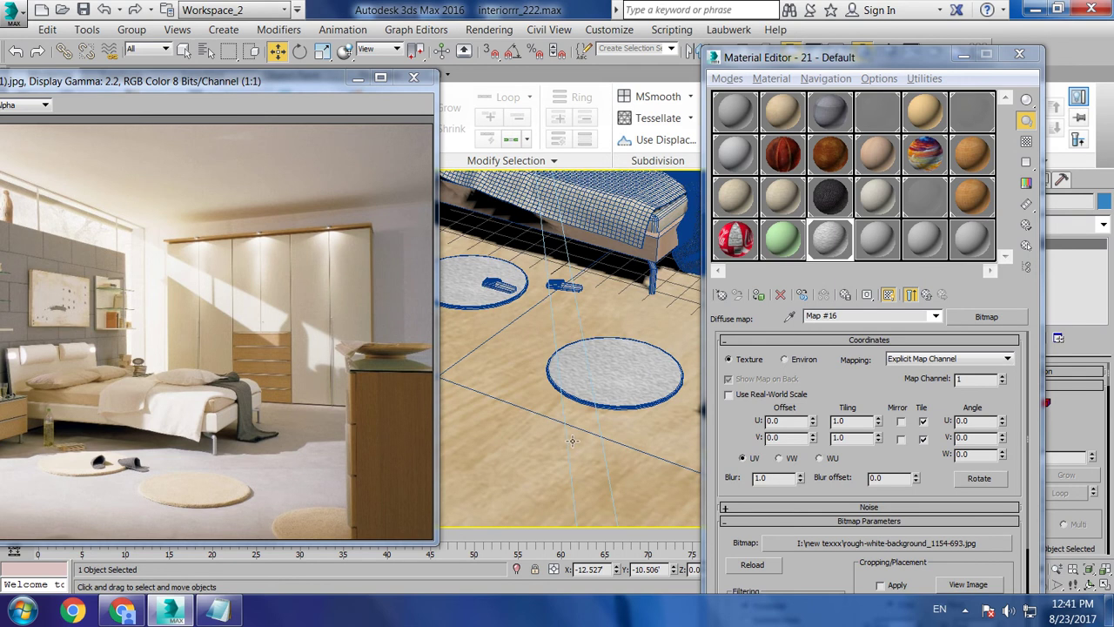
scroll(575, 435, down, 4)
scroll(584, 416, down, 4)
alt+middle_drag(585, 415, 543, 352)
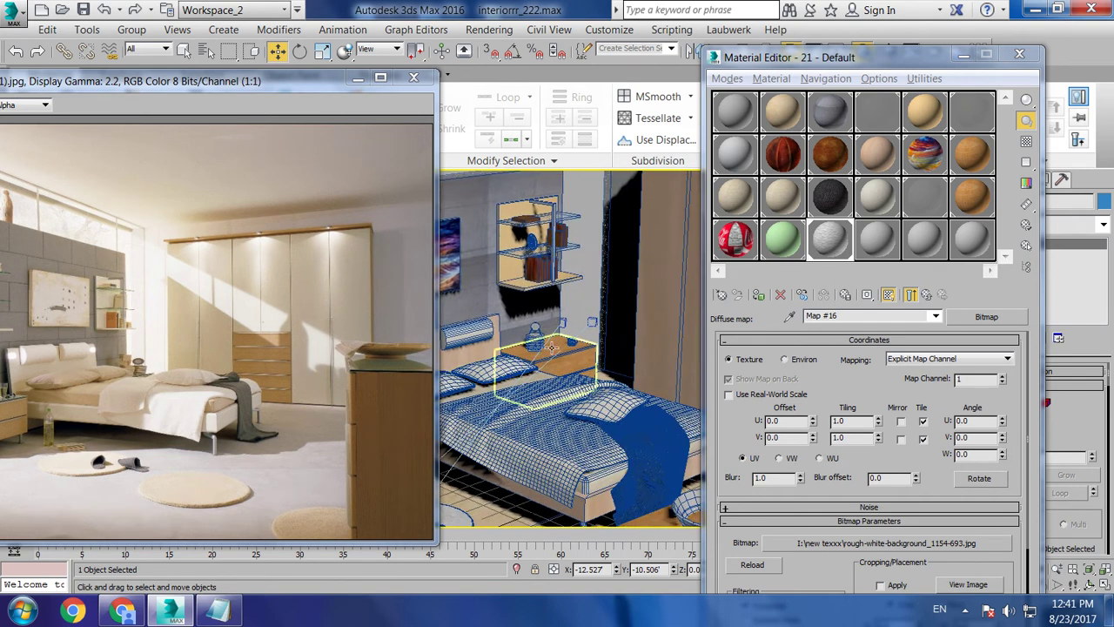
click(534, 337)
key(z)
scroll(564, 364, down, 2)
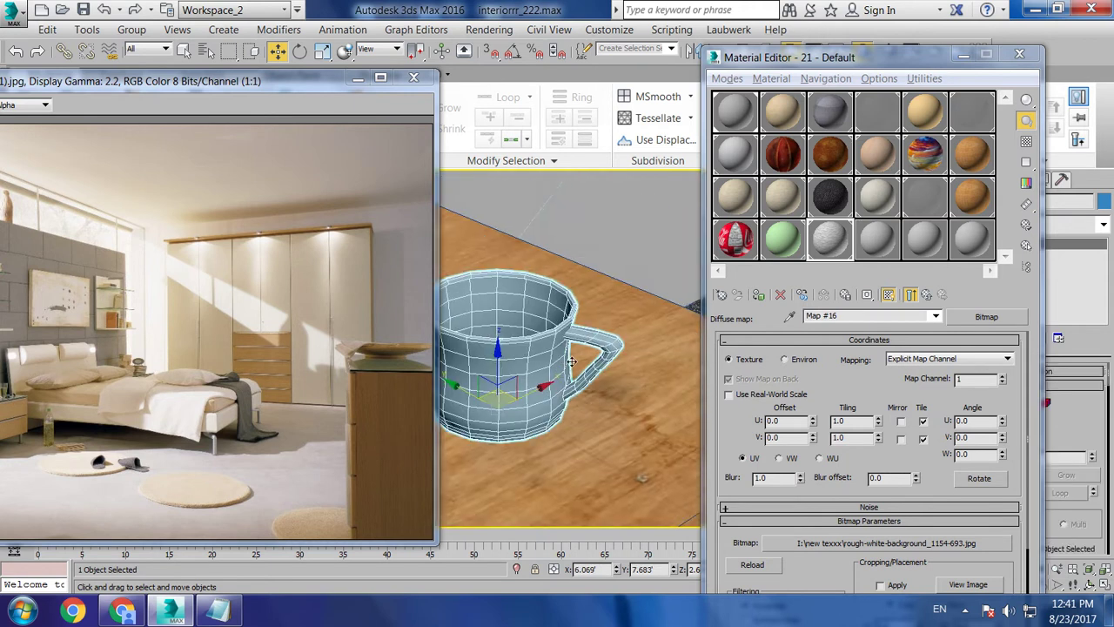
alt+middle_drag(564, 364, 857, 280)
alt+middle_drag(525, 334, 575, 349)
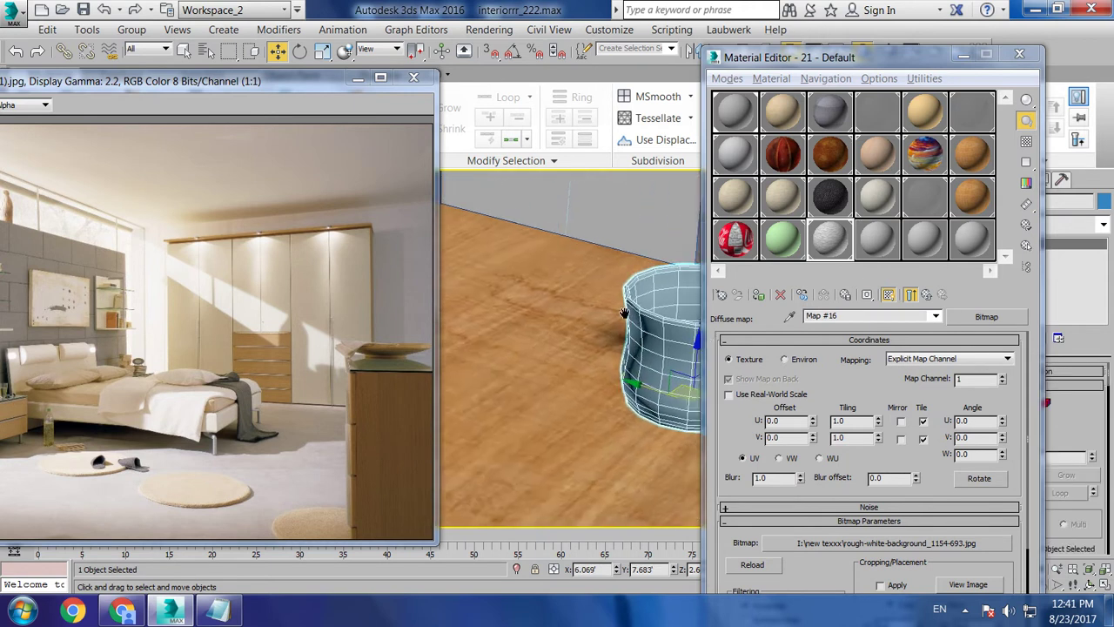
Turn slot 22 into a VRayMtl with a Bitmap diffuse map for the cup
click(878, 235)
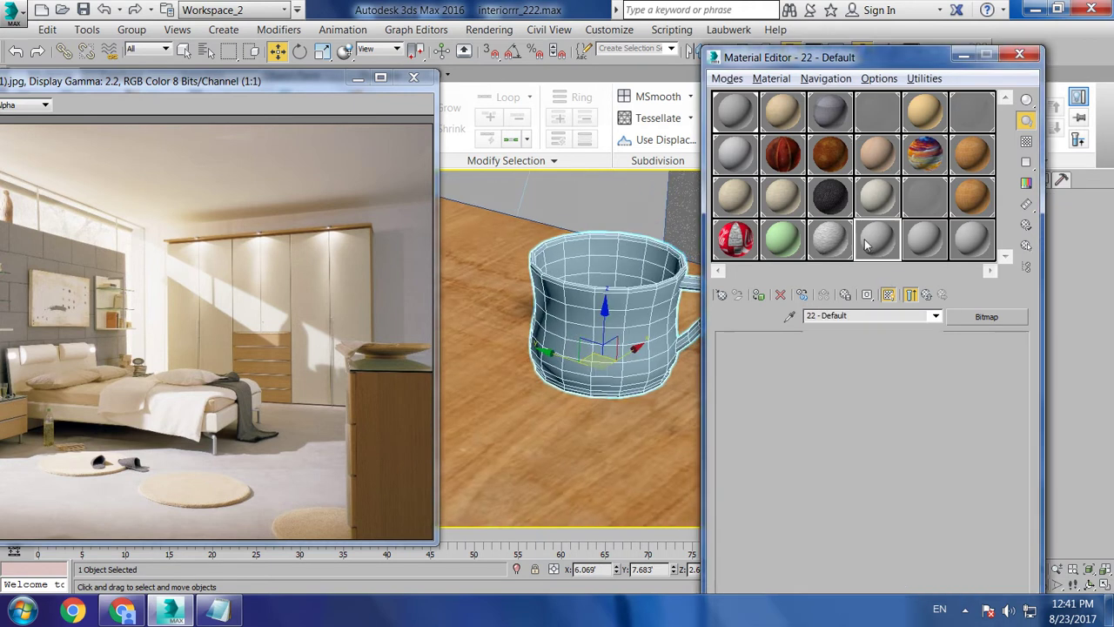
click(988, 319)
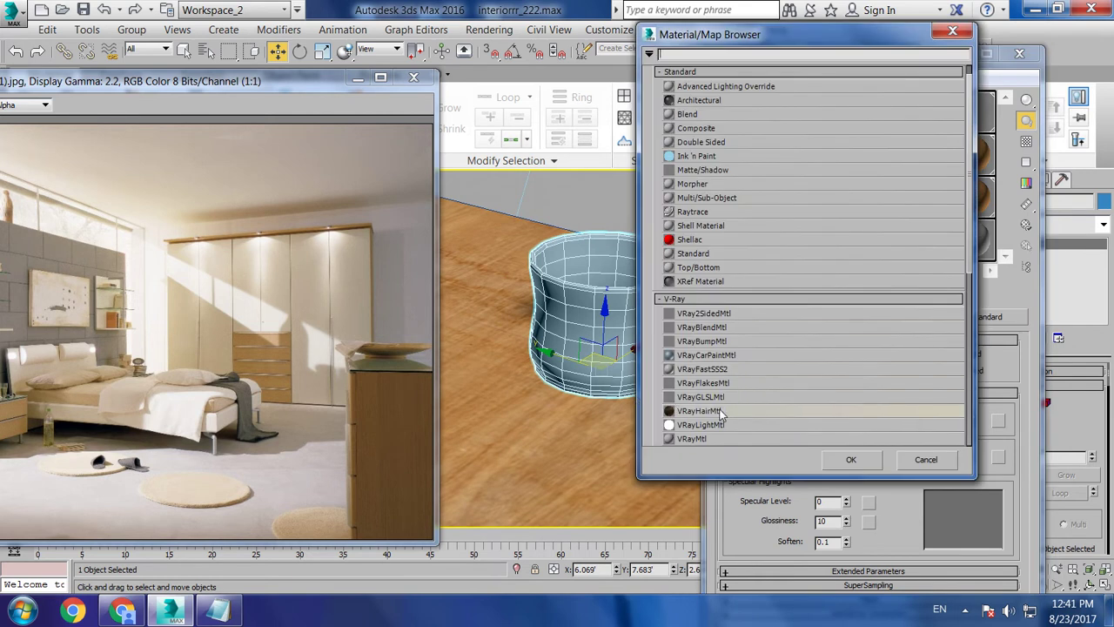
double_click(707, 437)
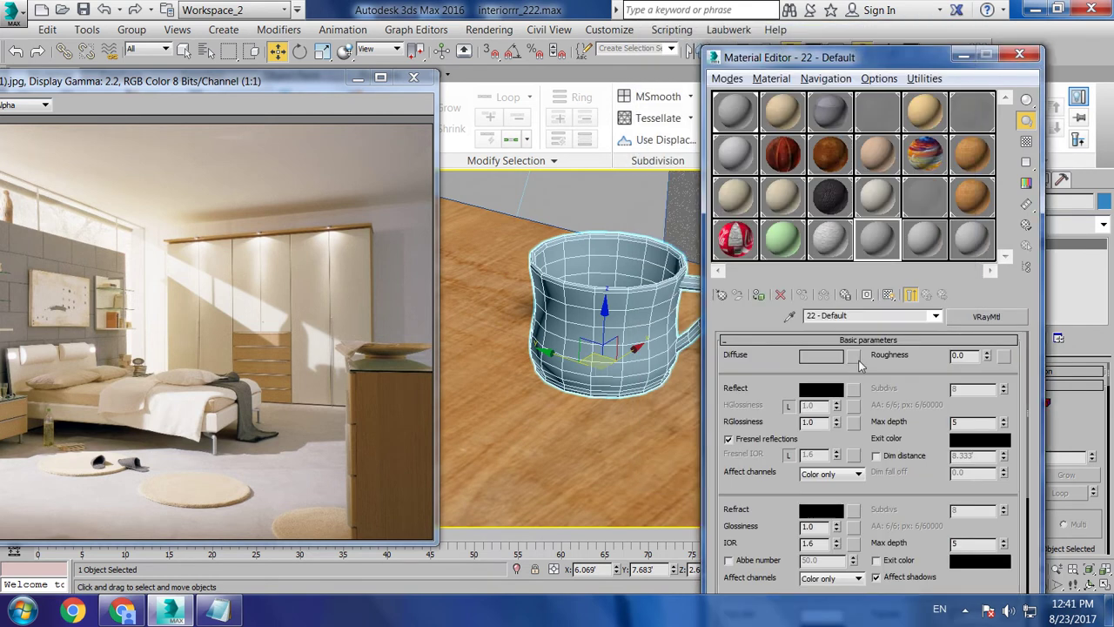
click(855, 355)
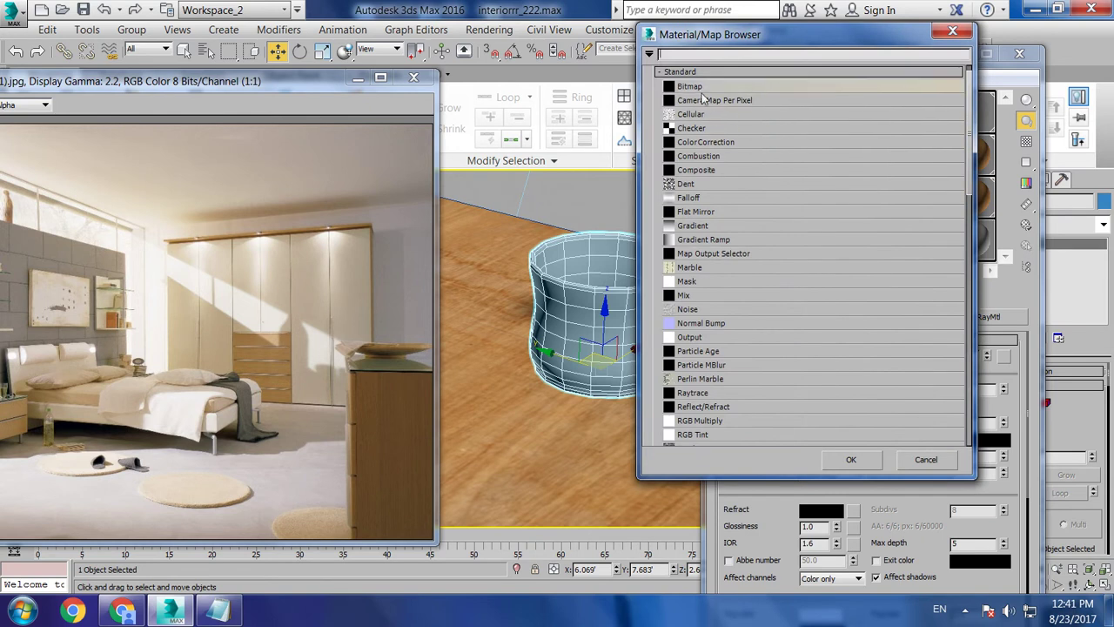
double_click(689, 86)
Load ceramic_texture_by_themarchello-d3jkaw8.jpg as the diffuse bitmap and show it in the viewport
click(195, 161)
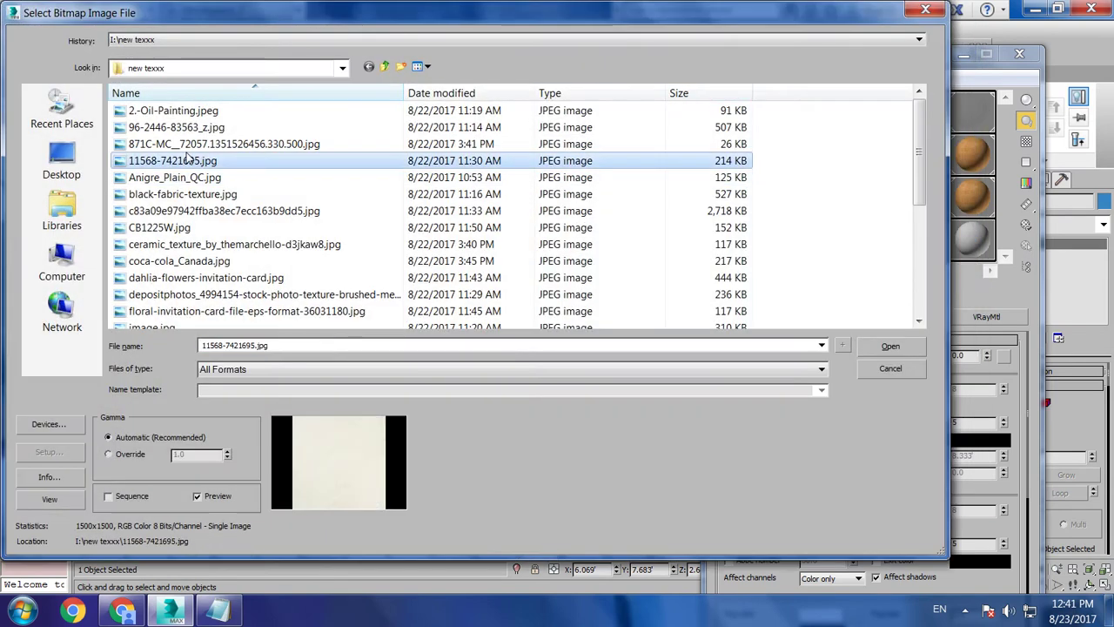
right_click(202, 162)
click(253, 188)
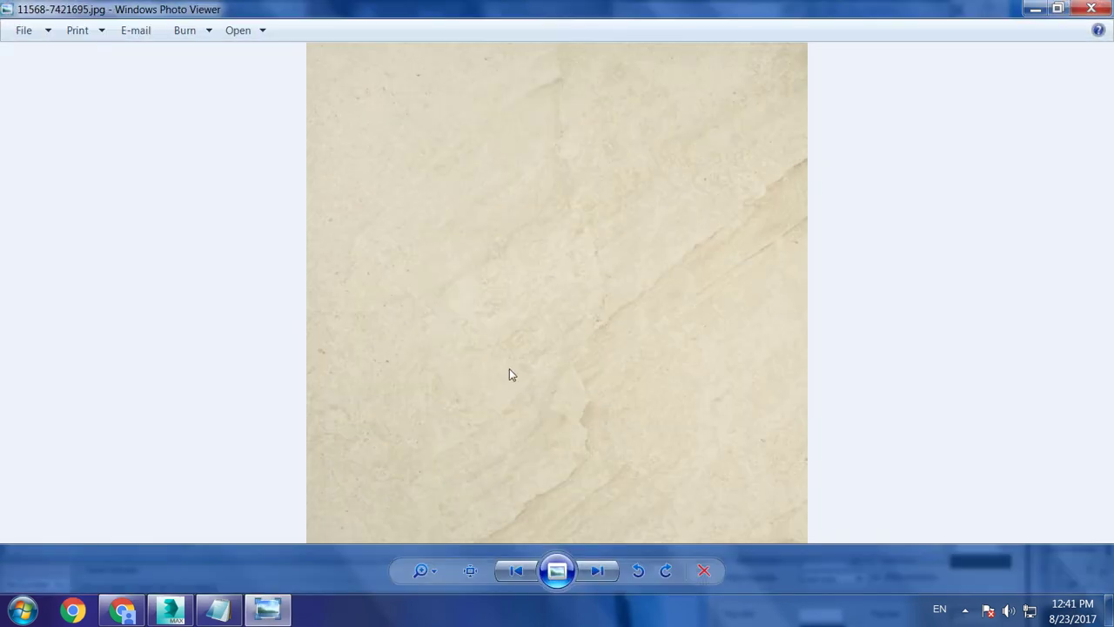
scroll(509, 367, down, 1)
scroll(509, 368, down, 1)
scroll(509, 368, down, 1)
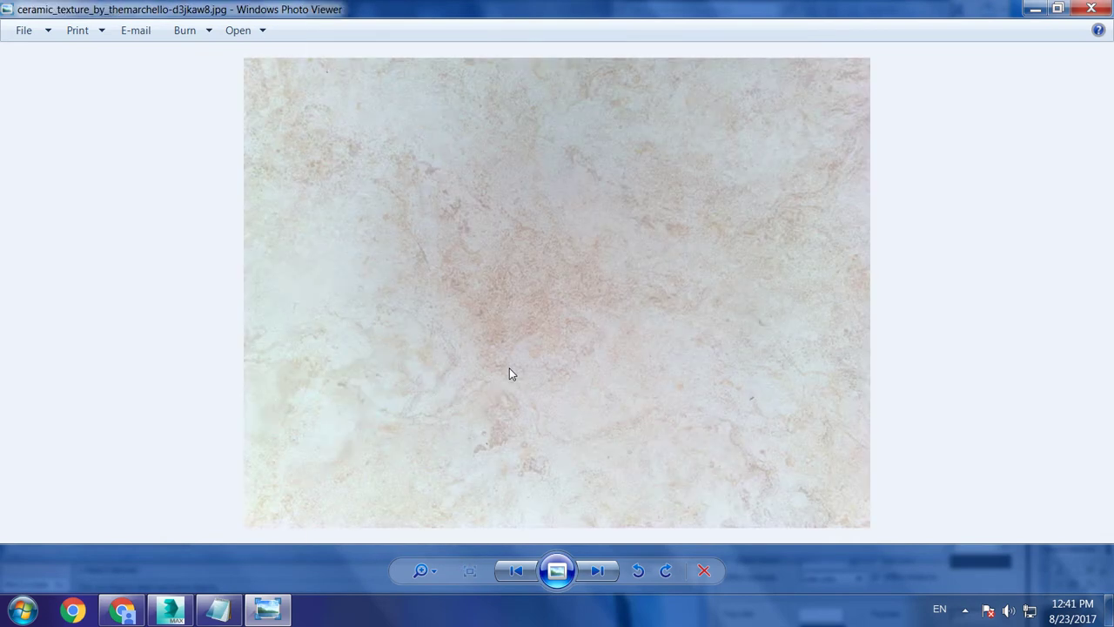
click(1091, 9)
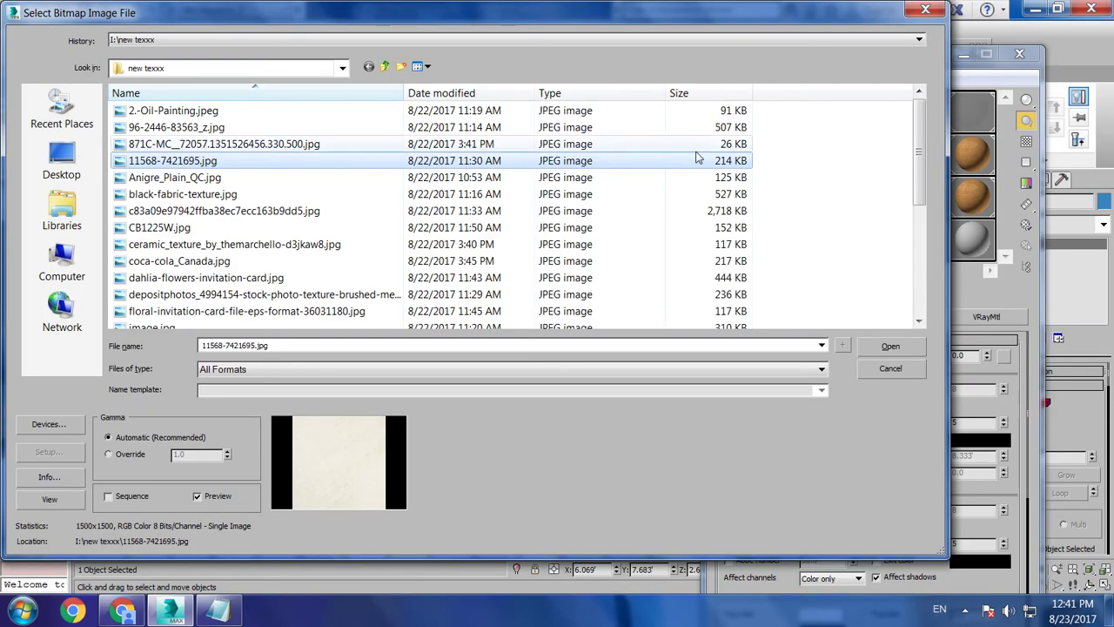
click(235, 213)
key(Down)
key(Down)
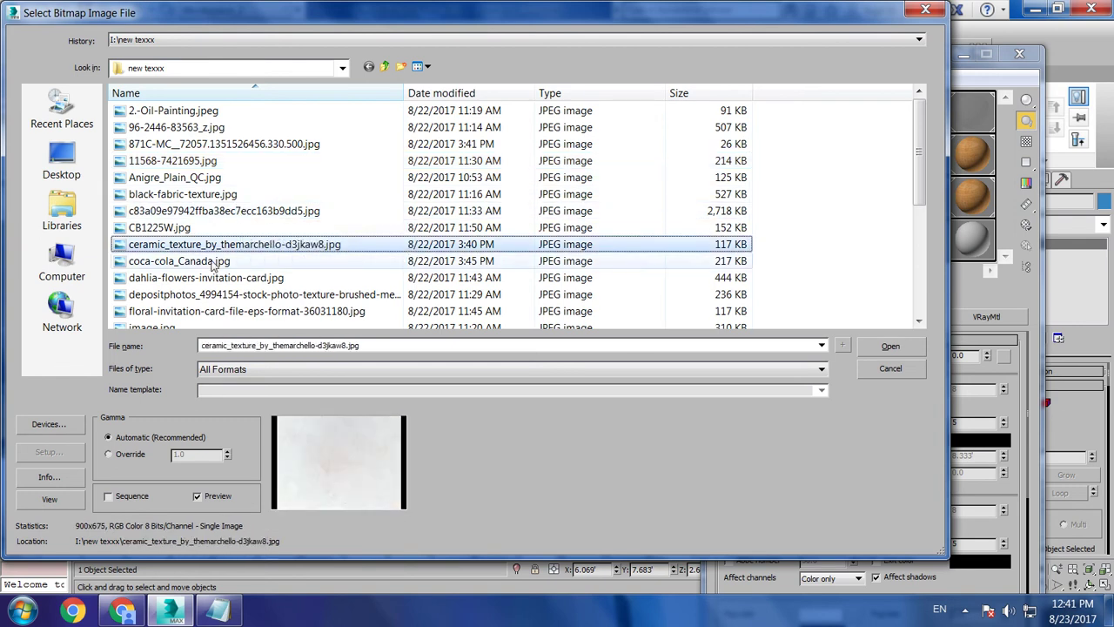
key(Return)
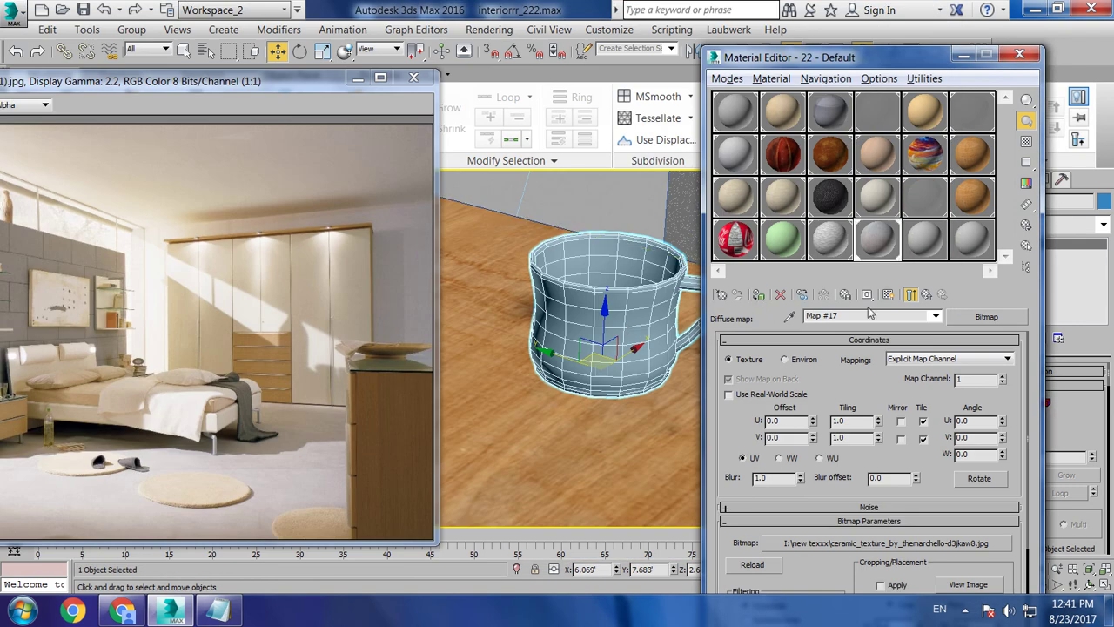
click(889, 296)
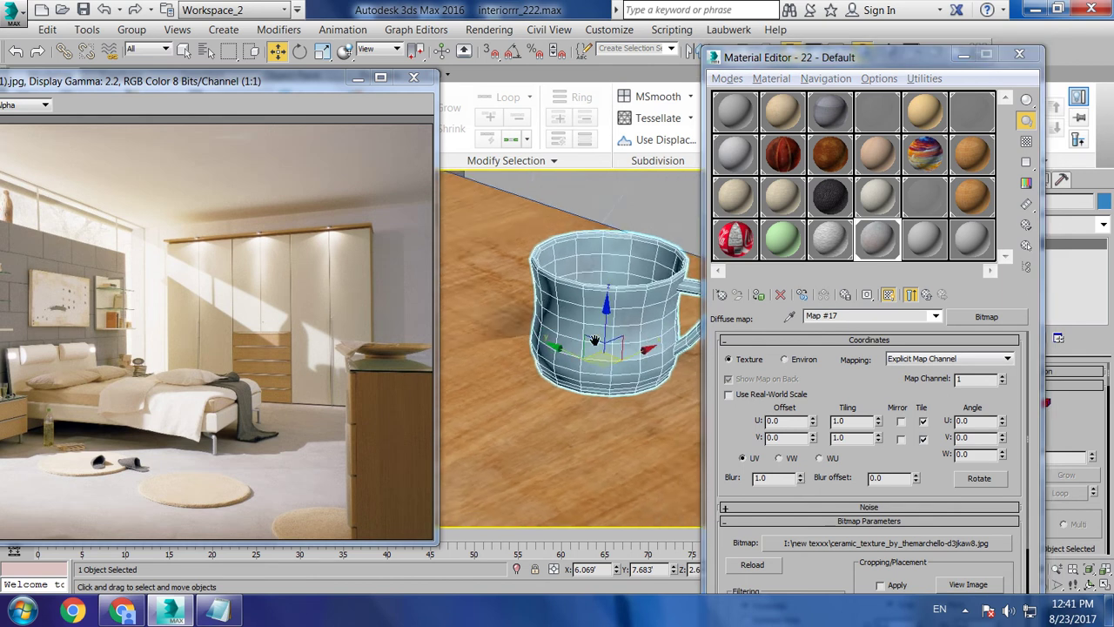
Select the round disc on the wall shelf and frame it
scroll(592, 348, down, 3)
mouse_move(575, 348)
middle_down()
mouse_move(616, 374)
mouse_move(645, 318)
middle_up()
scroll(586, 350, down, 3)
scroll(616, 375, up, 3)
scroll(616, 375, down, 3)
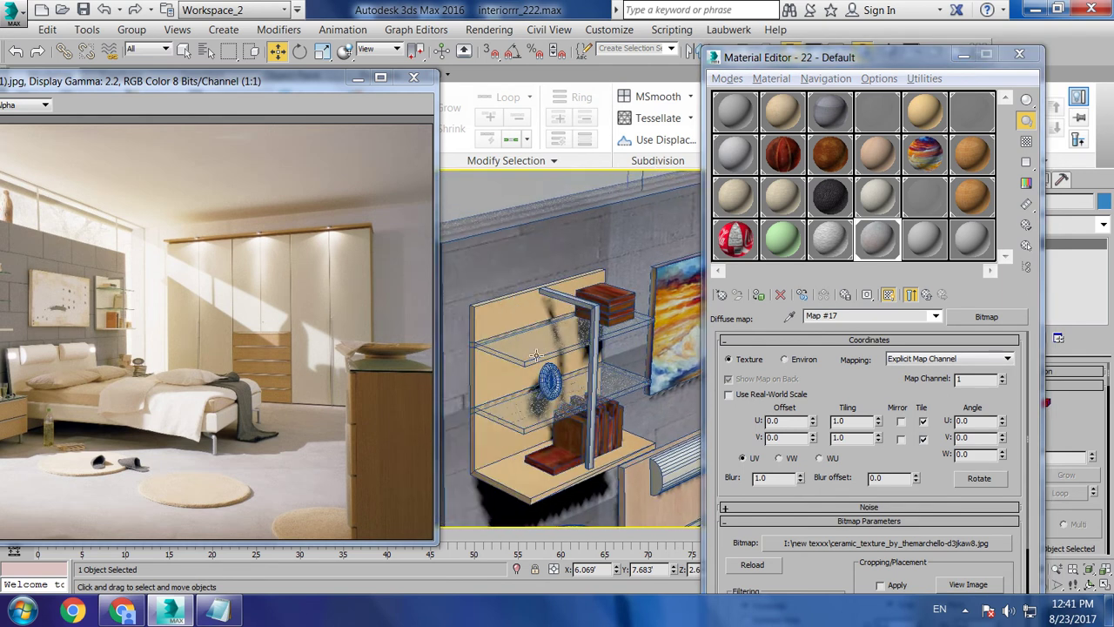
scroll(644, 318, up, 4)
click(644, 318)
key(z)
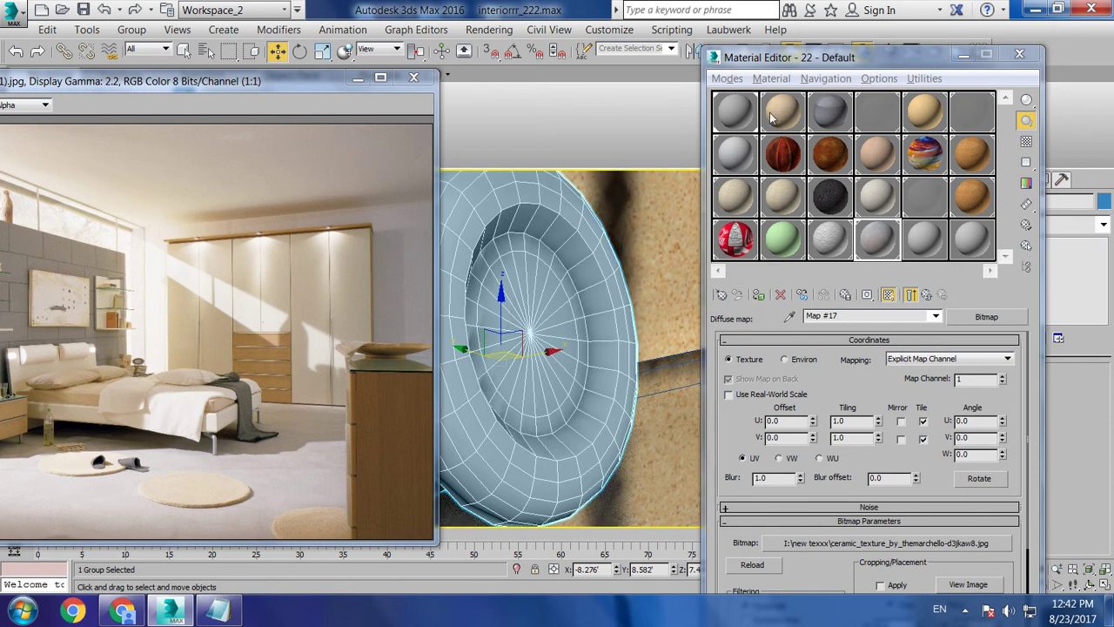
Move the reference photo and Material Editor aside, then ungroup the disc
drag(287, 81, 164, 34)
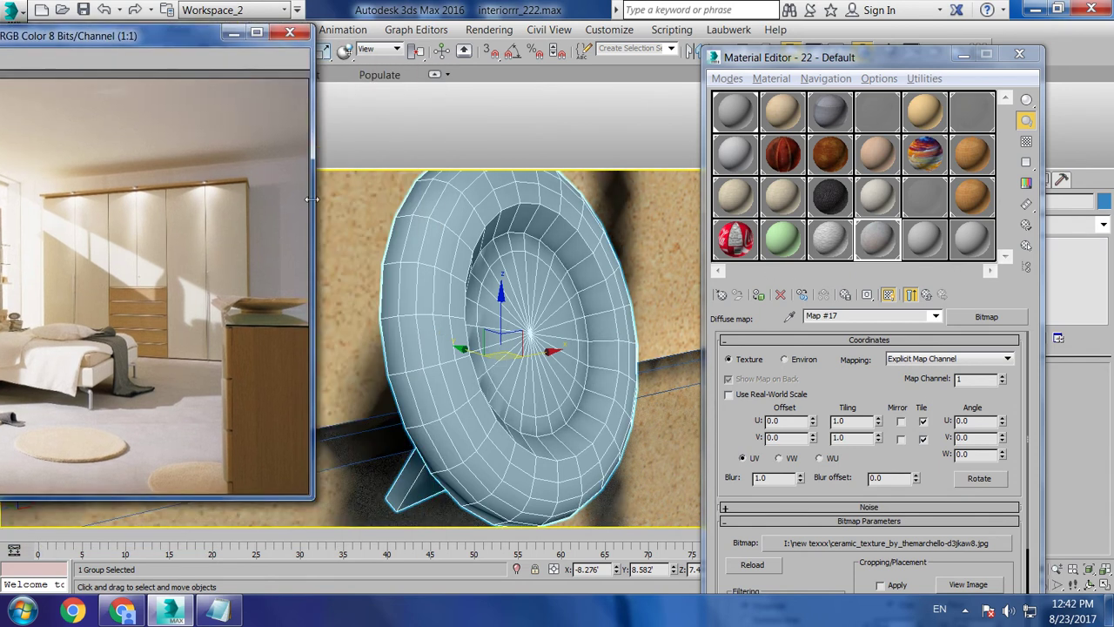
click(967, 57)
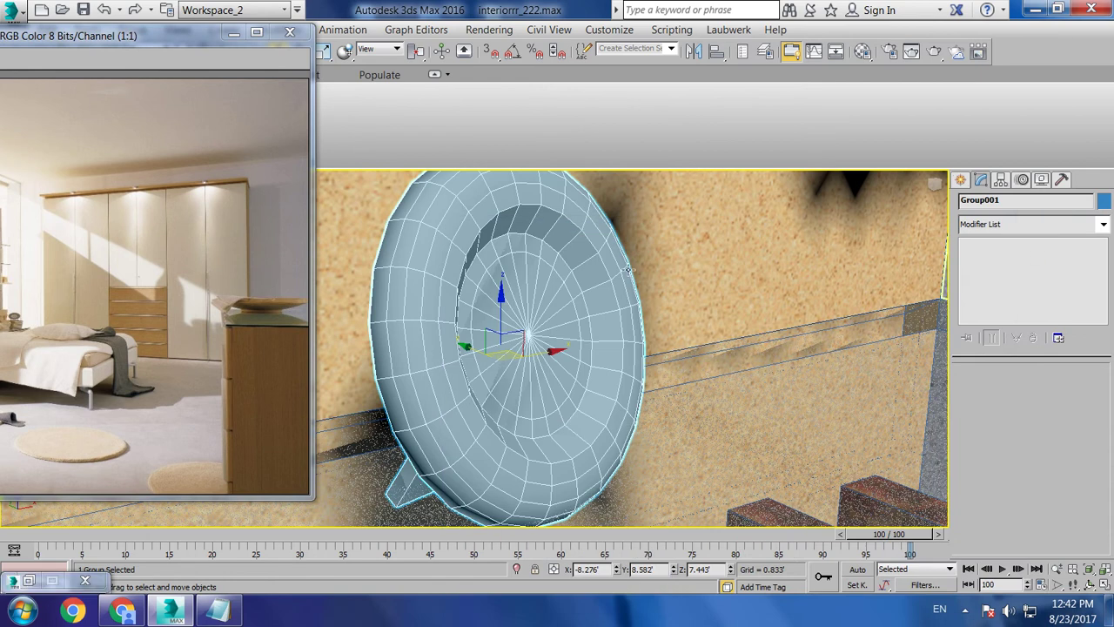
drag(154, 39, 128, 133)
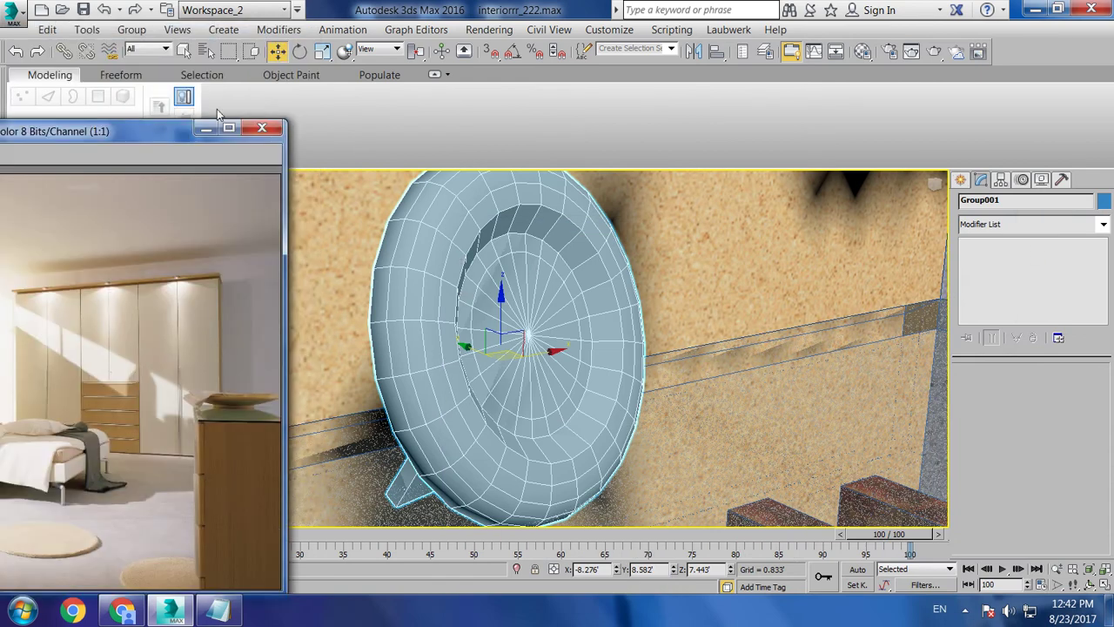
click(131, 30)
click(143, 70)
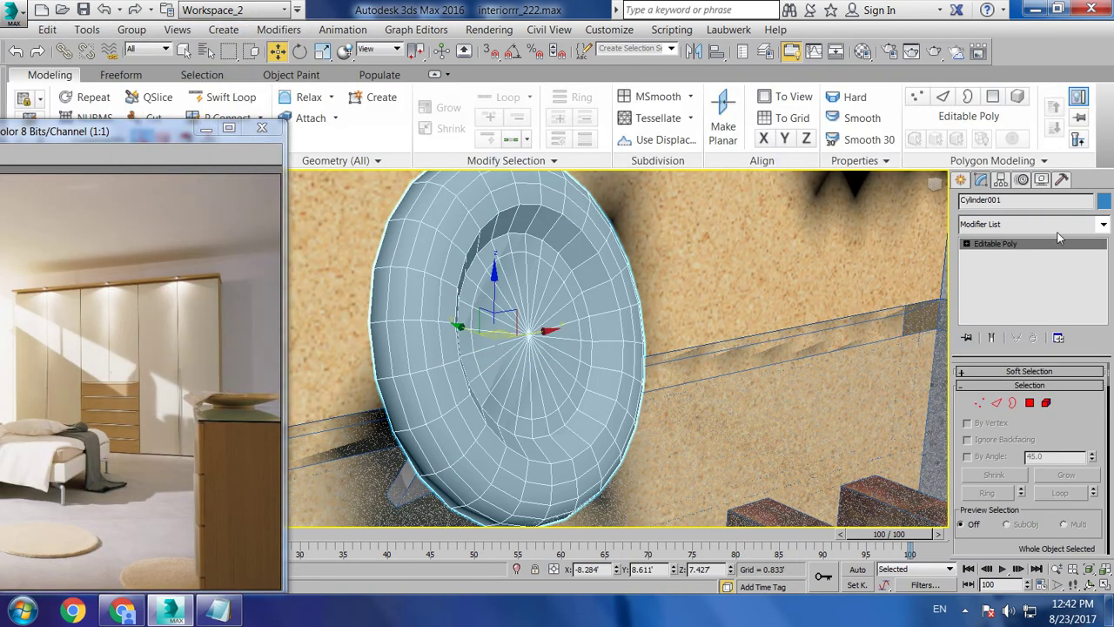
Select the disc's outer ring of polygons and pick the empty 23 - Default slot
click(1031, 402)
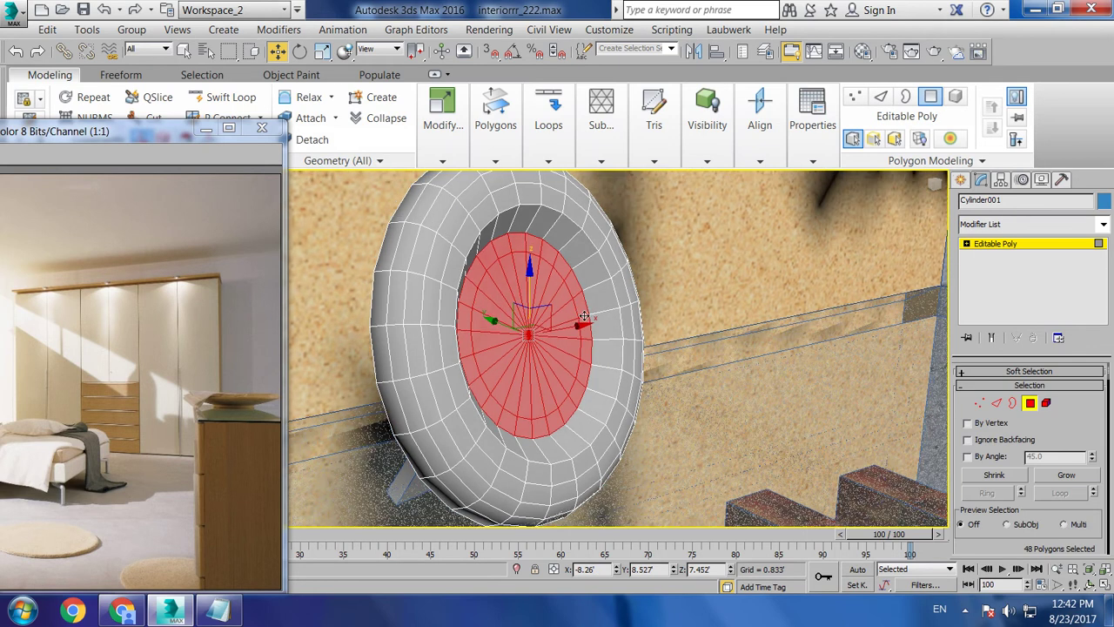
key(ctrl+i)
key(m)
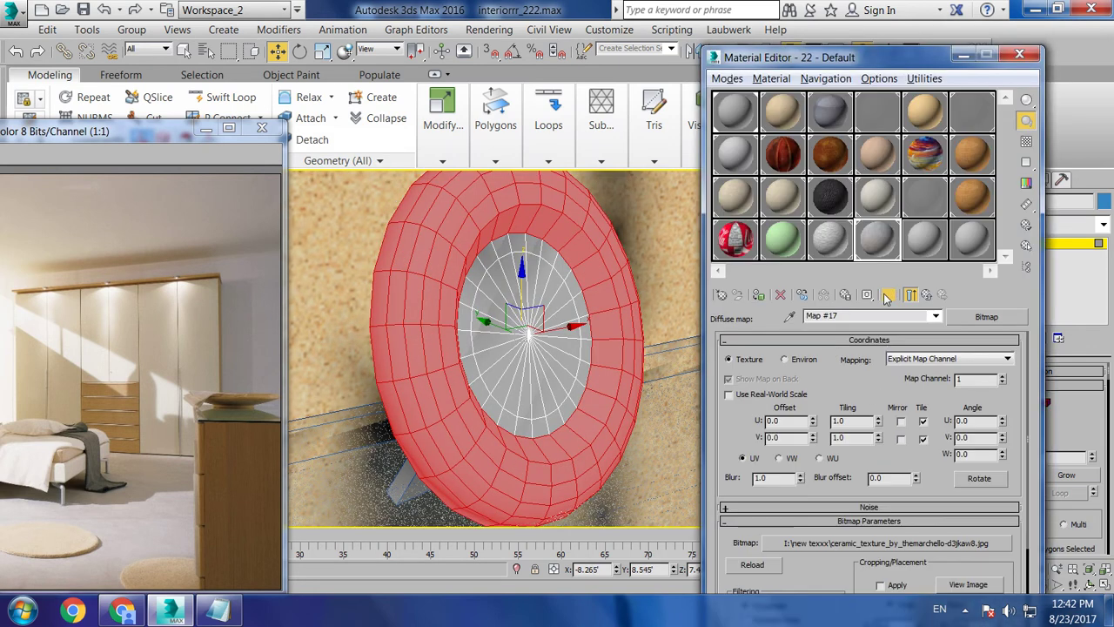
click(933, 238)
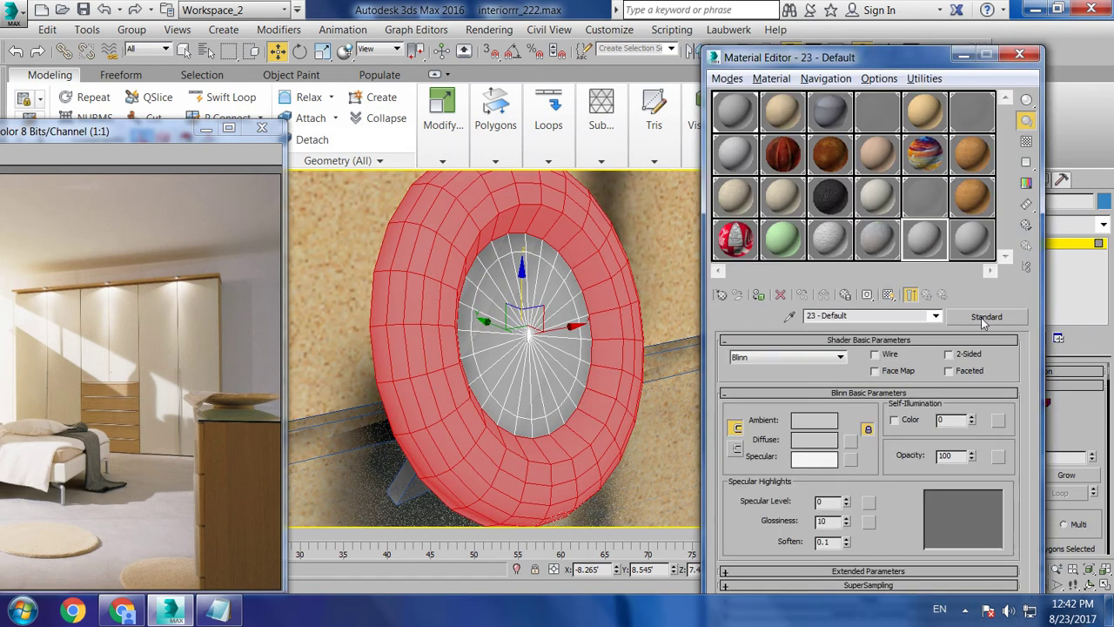
Change the new material's type to VRayMtl
click(983, 317)
scroll(712, 412, down, 3)
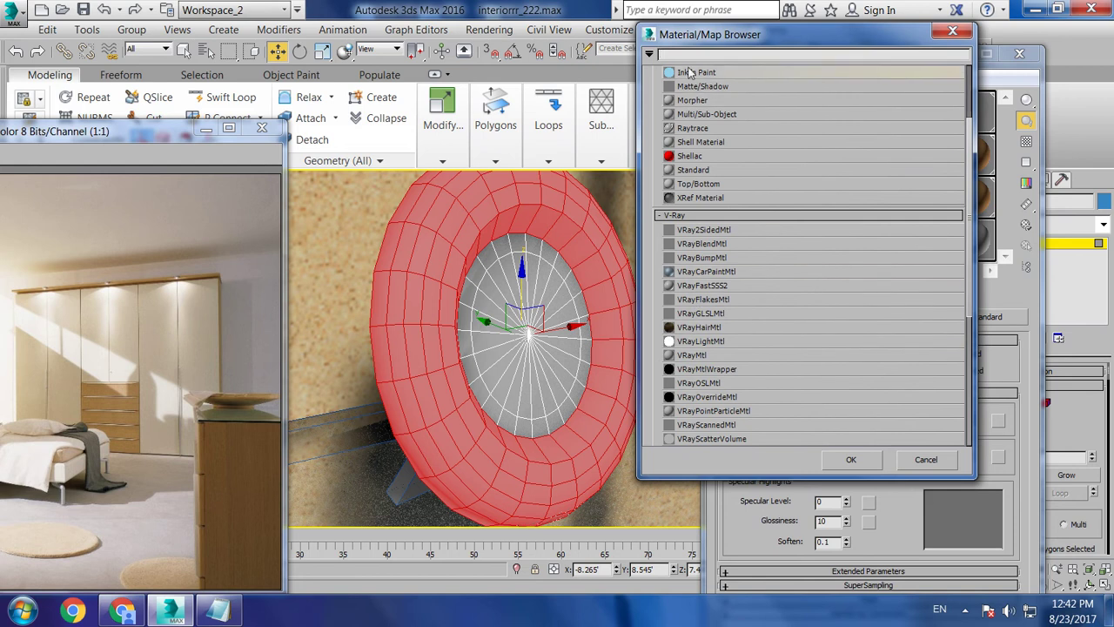
drag(694, 34, 841, 128)
click(564, 352)
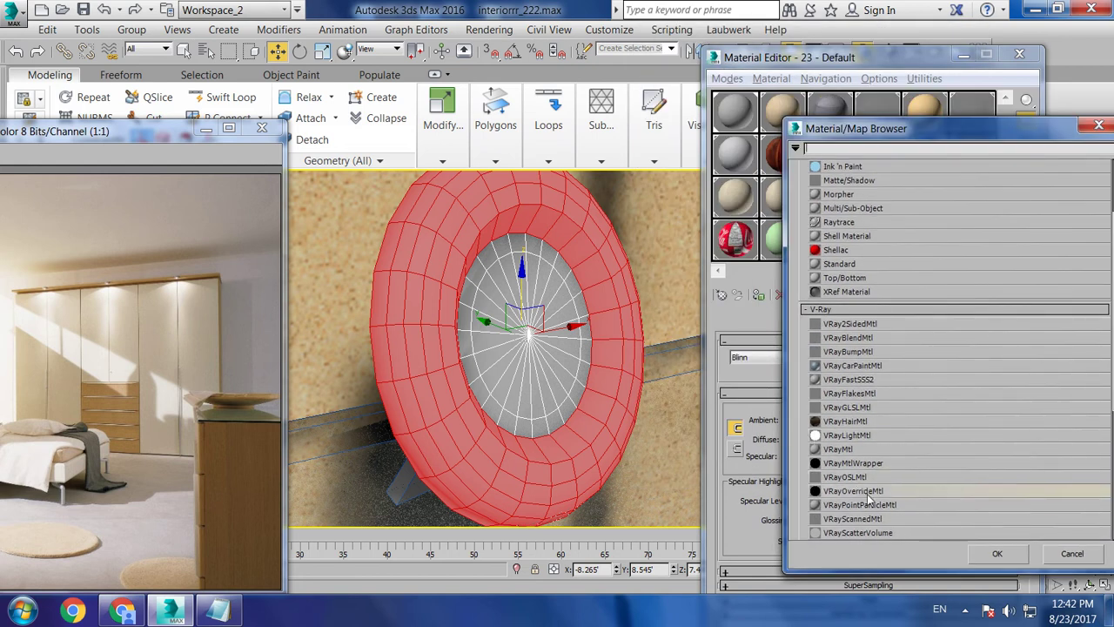
double_click(848, 450)
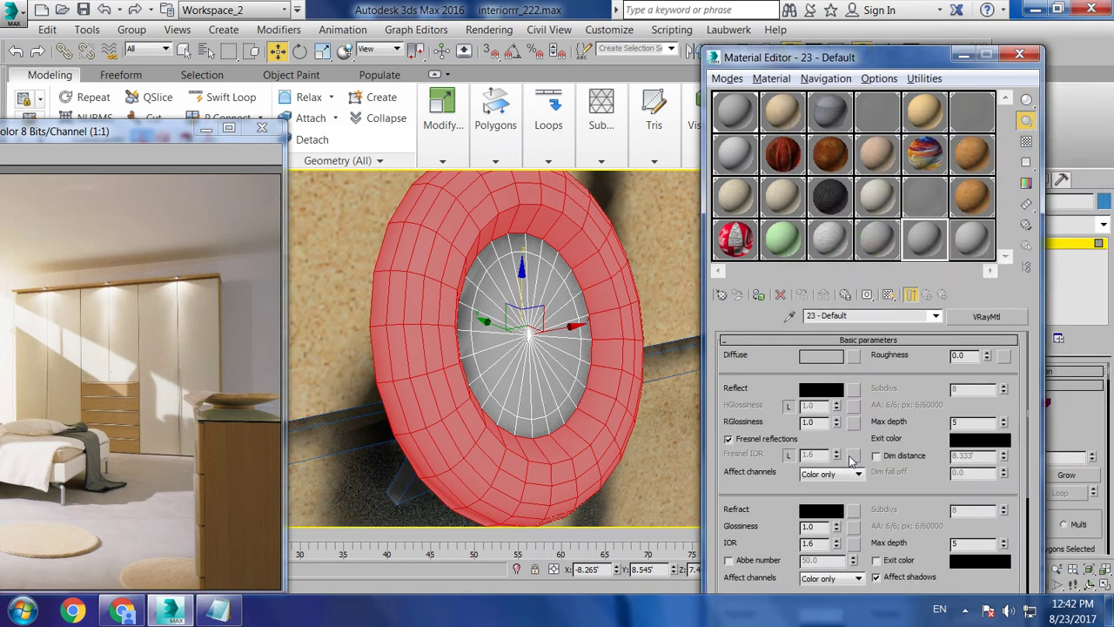
Load 871C-MC__72057.1351526456.330.500.jpg as the diffuse bitmap, after previewing the folder's images
click(845, 350)
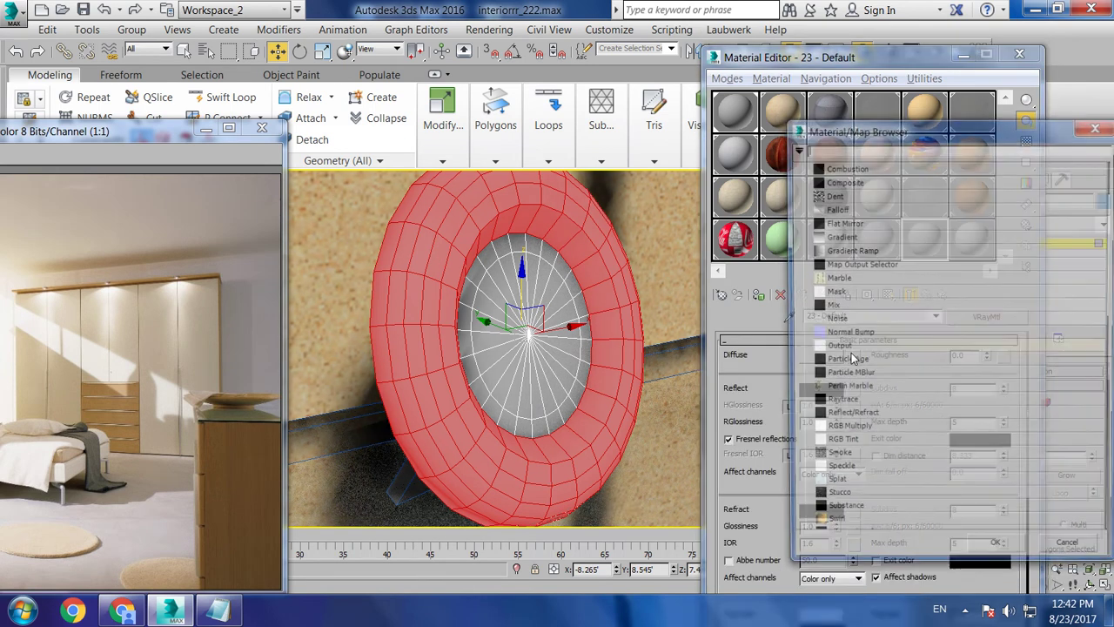
double_click(853, 197)
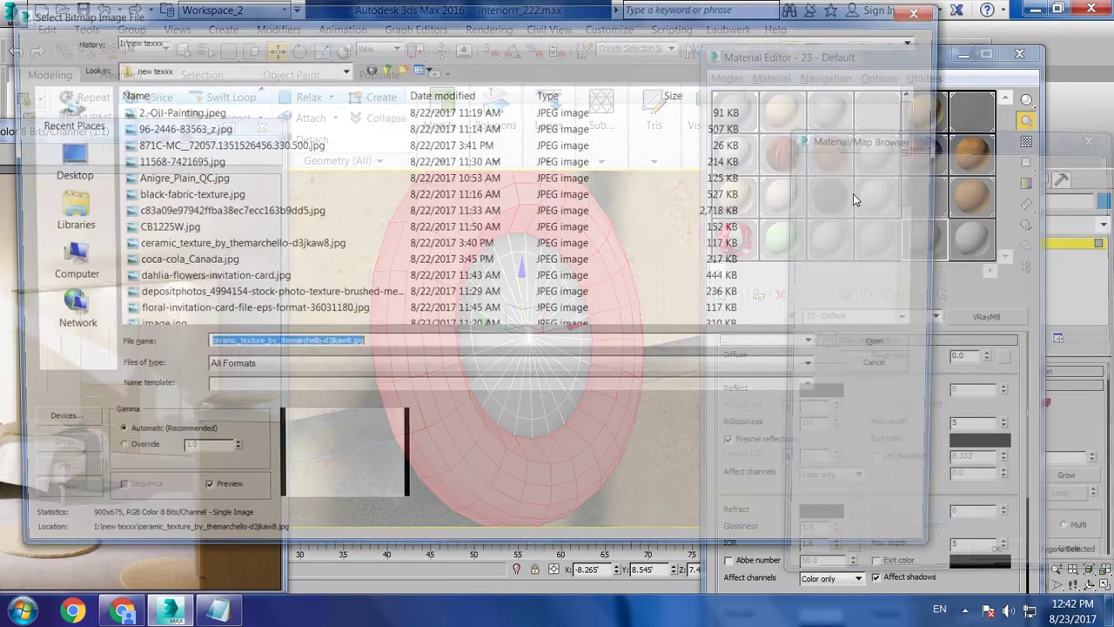
right_click(200, 111)
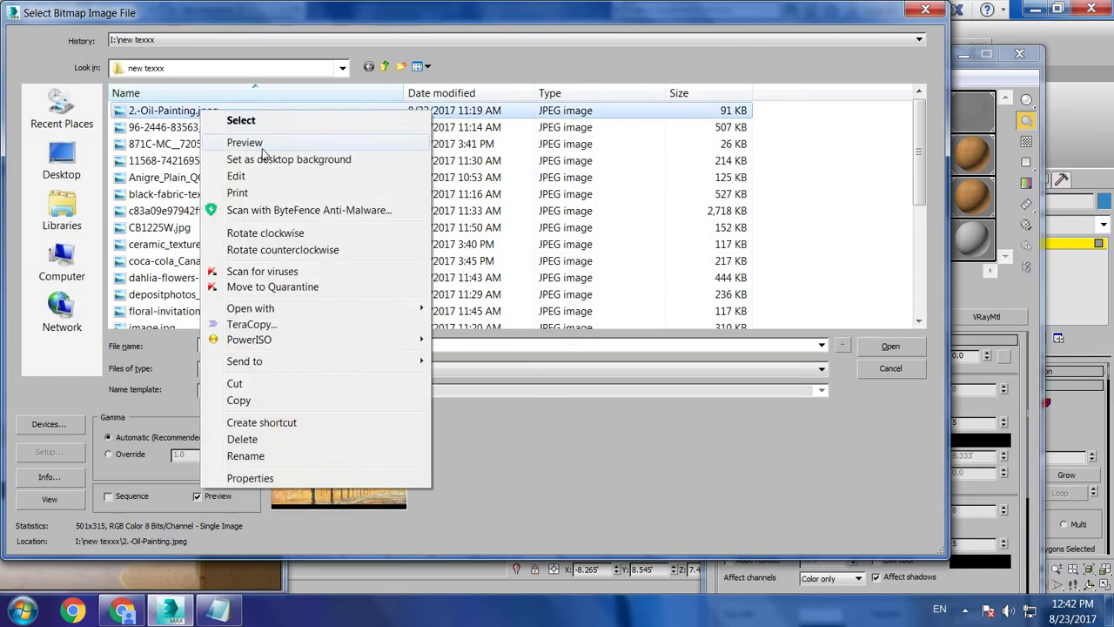
click(266, 148)
key(Right)
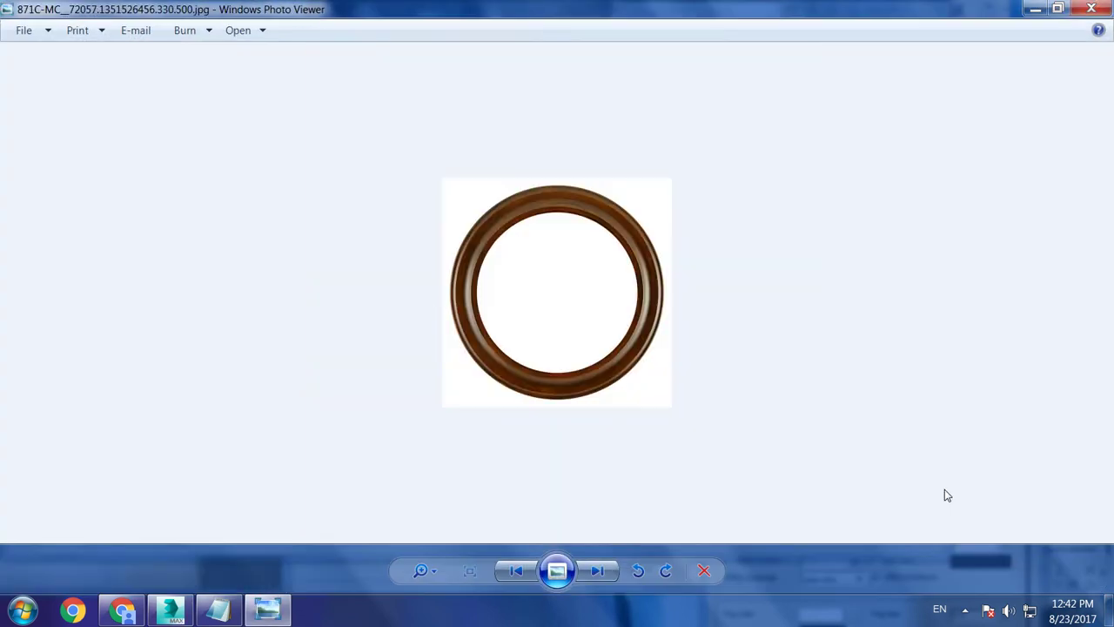
click(1092, 10)
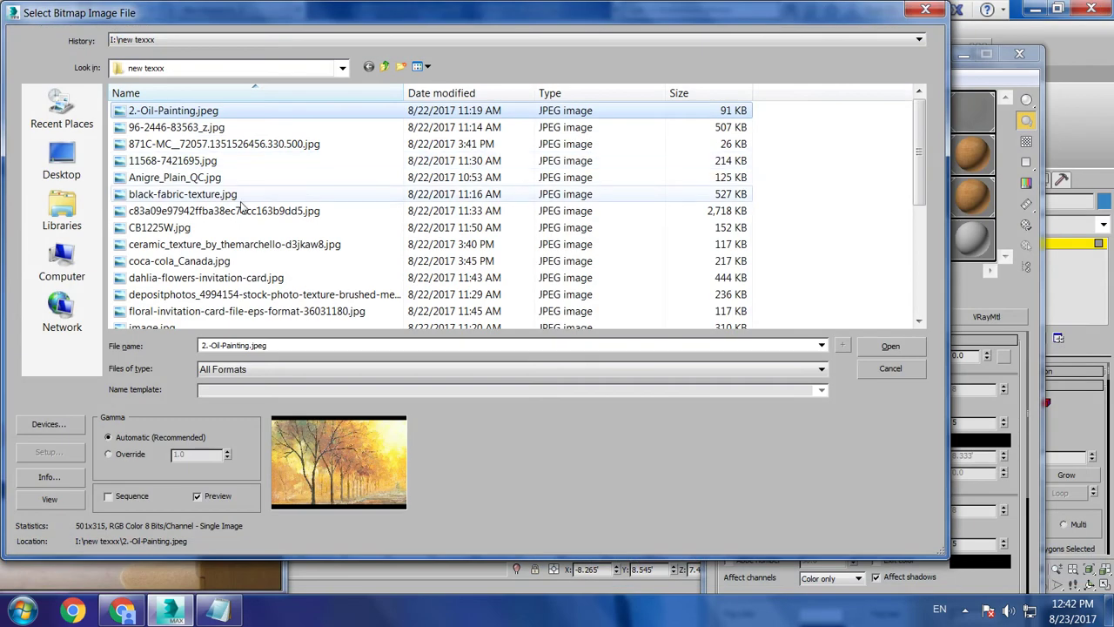
click(205, 148)
double_click(205, 148)
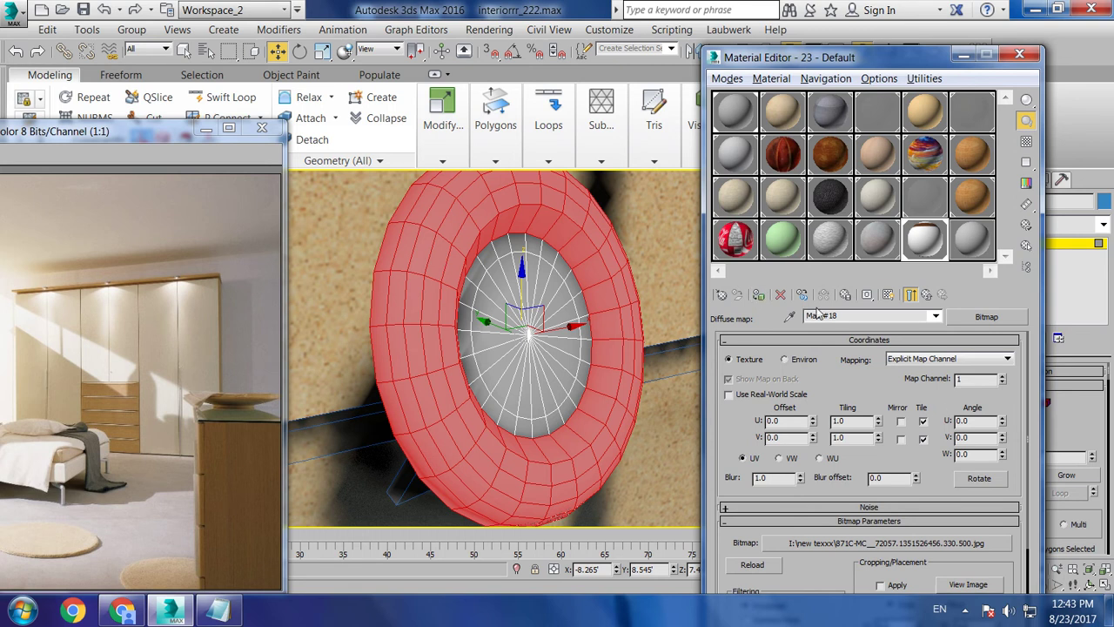
Show the texture on the disc in the viewport and add a UVW Map modifier
click(888, 296)
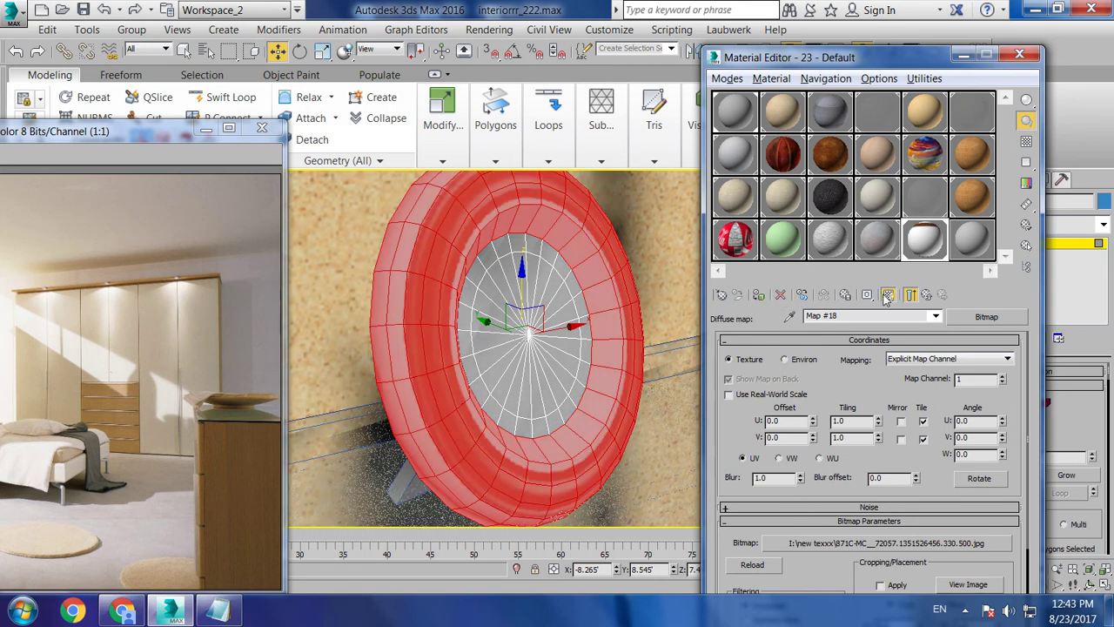
drag(949, 56, 843, 81)
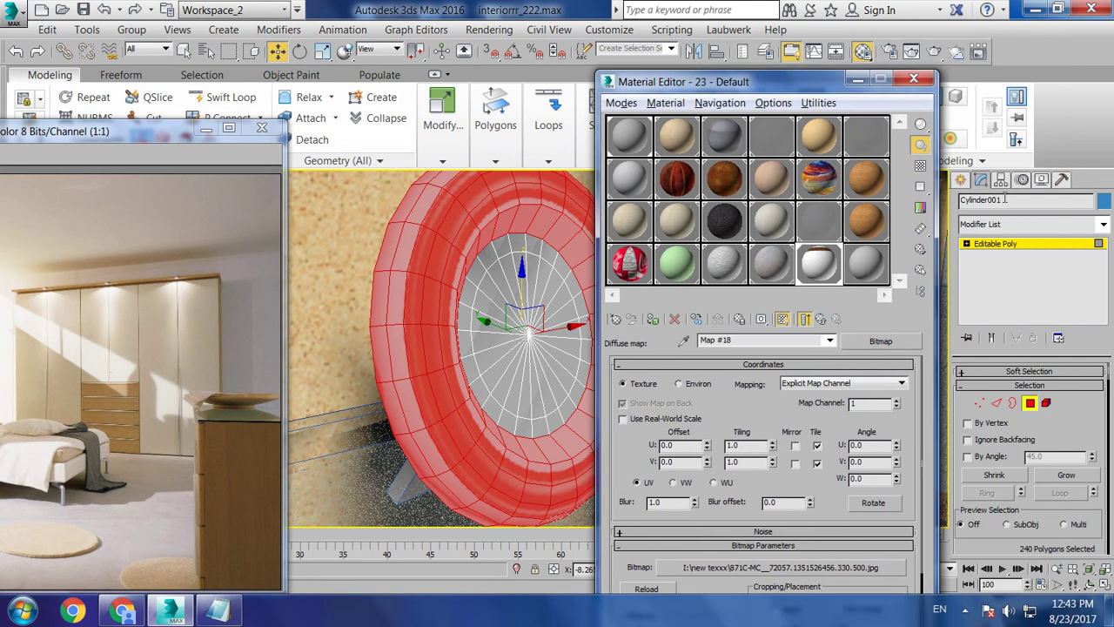
click(1102, 224)
scroll(1077, 296, down, 10)
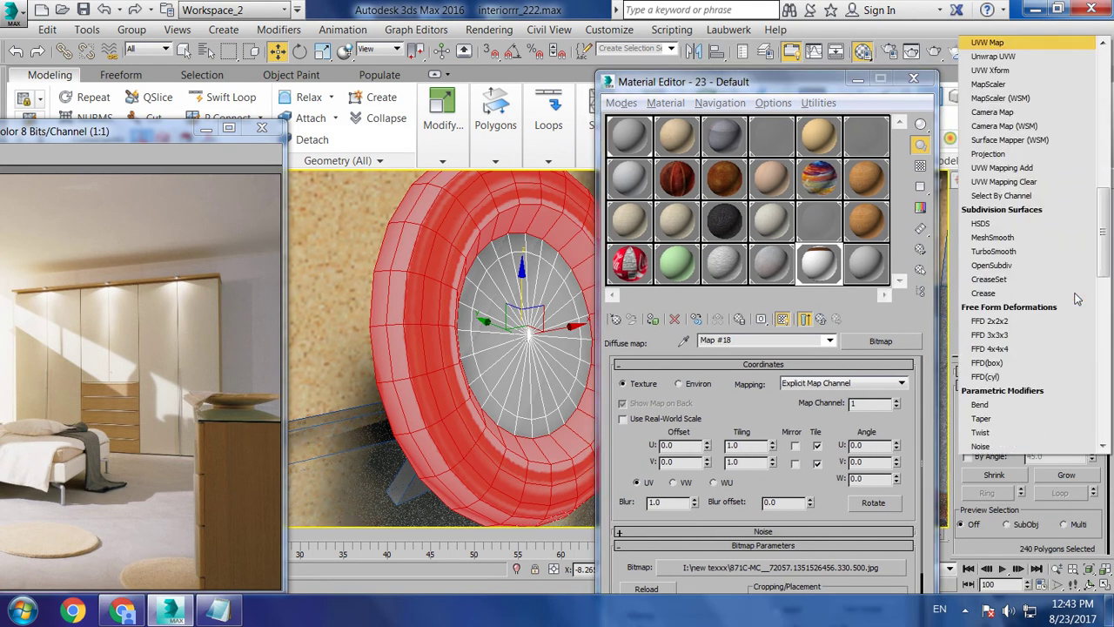
click(1016, 41)
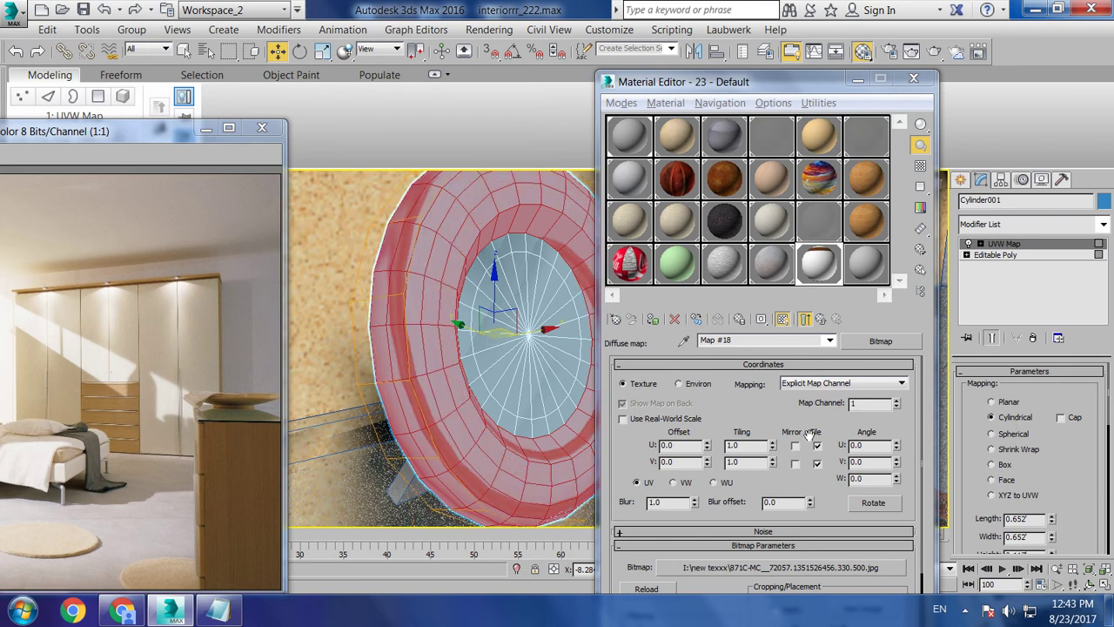
Try Box mapping, testing length 1.03 then 0.652 and height about 0.223
scroll(997, 396, down, 1)
scroll(491, 361, down, 2)
scroll(491, 361, down, 2)
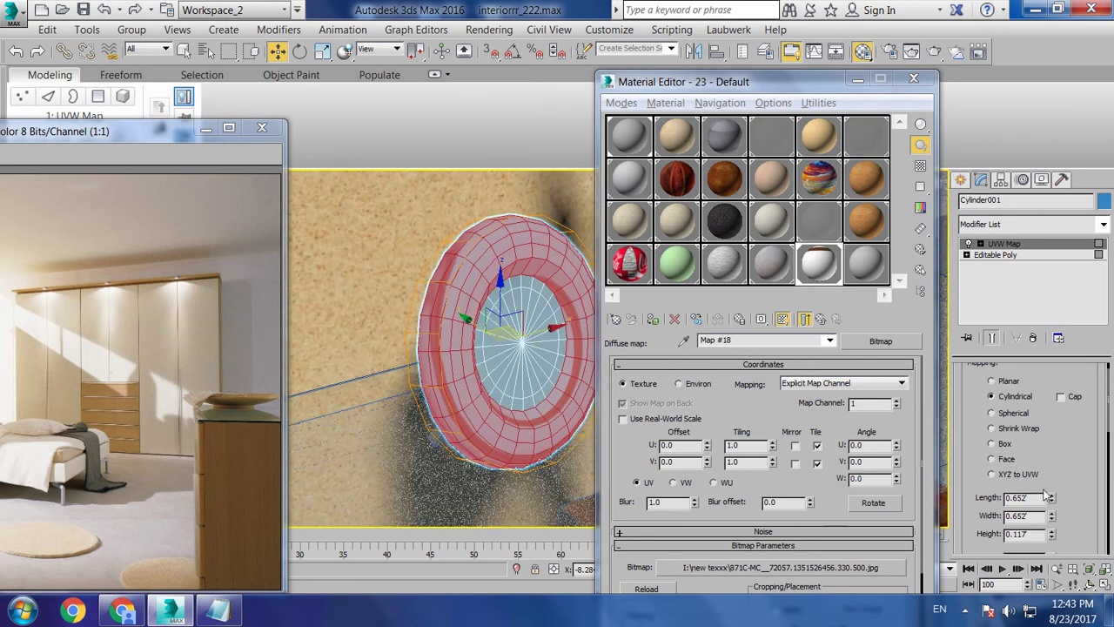
click(1001, 445)
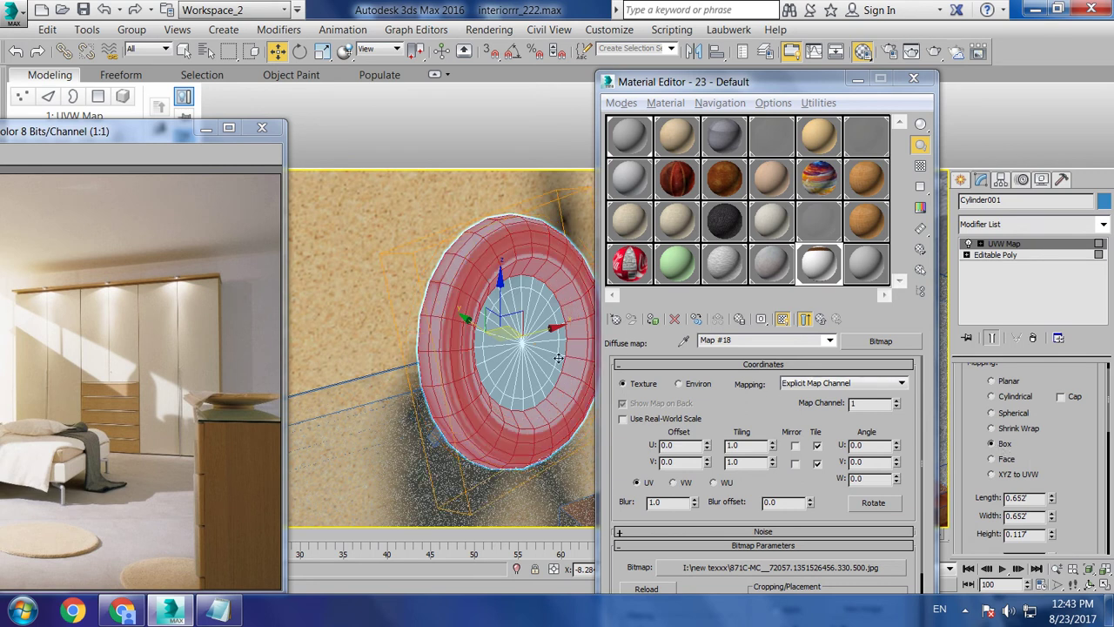
drag(1050, 498, 1048, 454)
right_click(1048, 454)
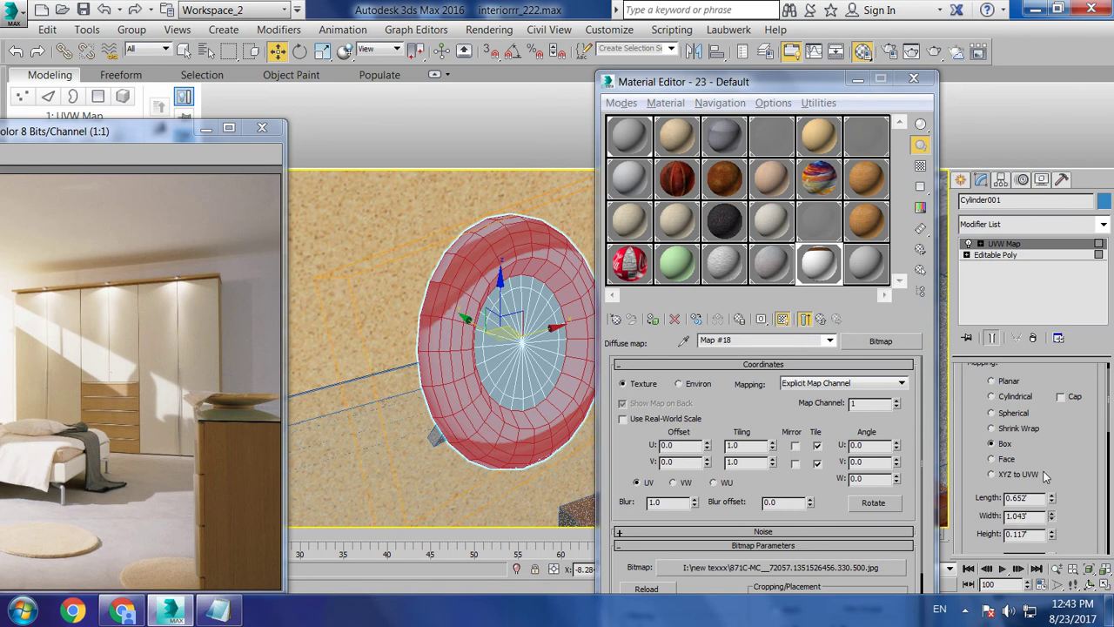
mouse_move(1051, 534)
mouse_down()
mouse_move(1049, 486)
mouse_move(1051, 566)
mouse_up()
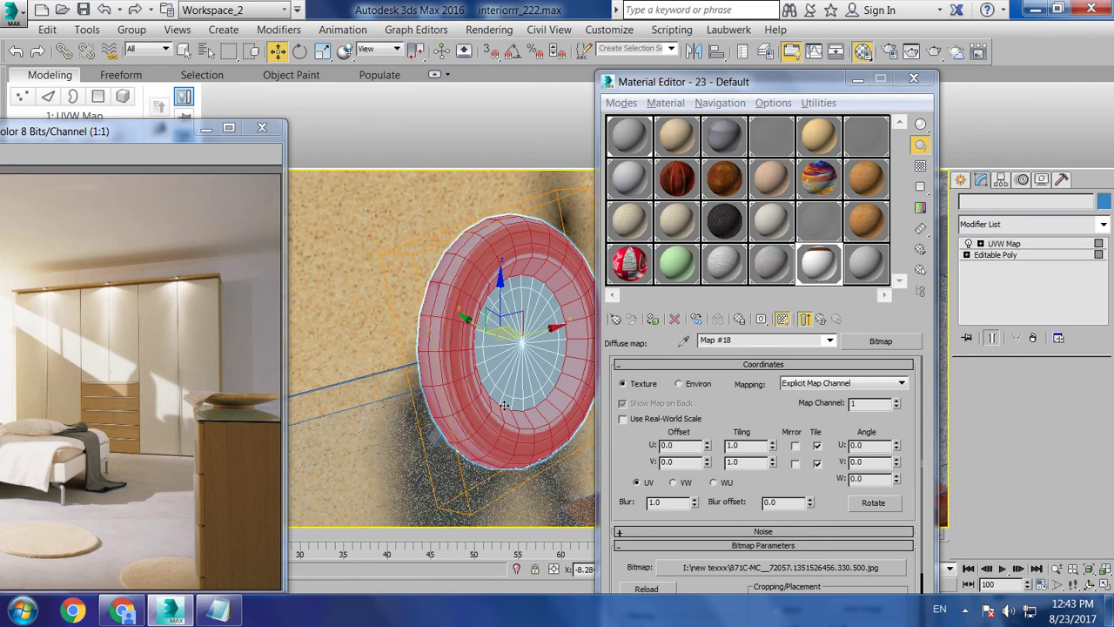
Orbit and zoom around the disc, deselecting it along the way
alt+middle_drag(453, 366, 469, 404)
scroll(468, 405, down, 3)
scroll(463, 412, down, 3)
scroll(403, 331, down, 2)
click(403, 331)
scroll(478, 372, up, 3)
scroll(478, 373, up, 3)
scroll(479, 372, up, 3)
scroll(479, 372, up, 2)
scroll(462, 348, up, 3)
scroll(435, 335, up, 3)
scroll(398, 322, up, 3)
Reselect the round plate and switch the mapping from Spherical to Cylindrical
click(397, 323)
scroll(402, 348, up, 2)
scroll(409, 368, up, 1)
scroll(445, 344, up, 3)
middle_drag(465, 348, 653, 430)
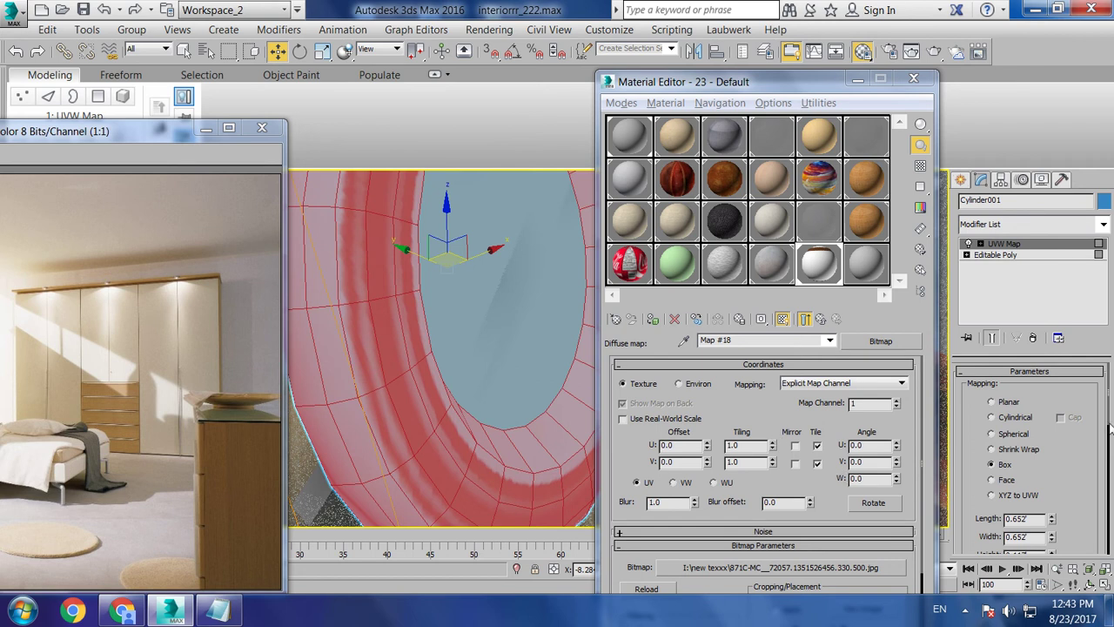
click(1015, 433)
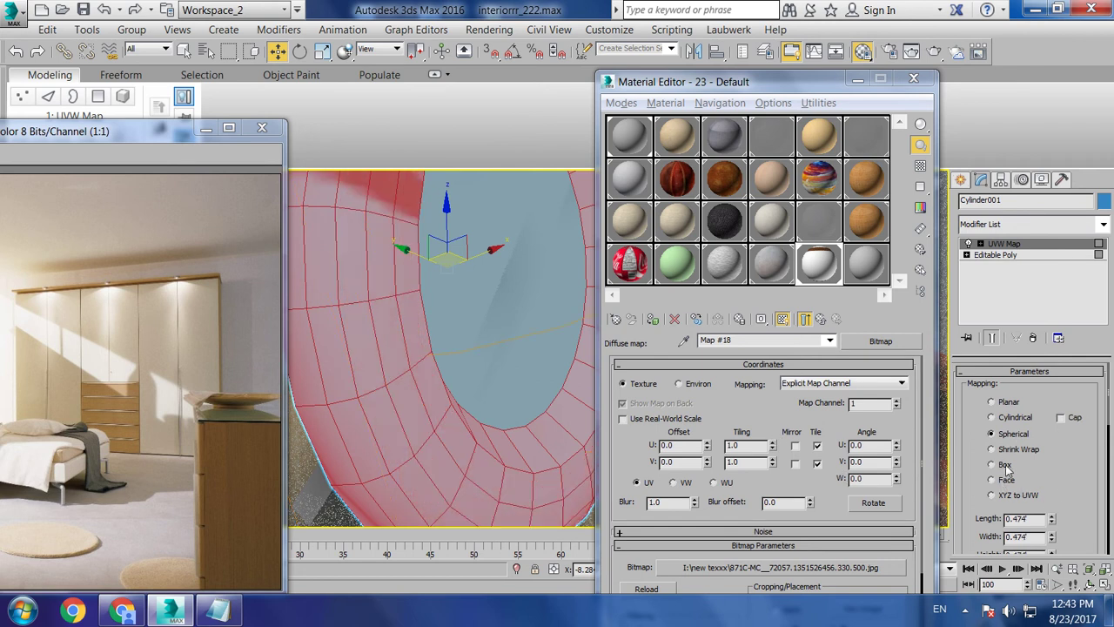
click(1015, 418)
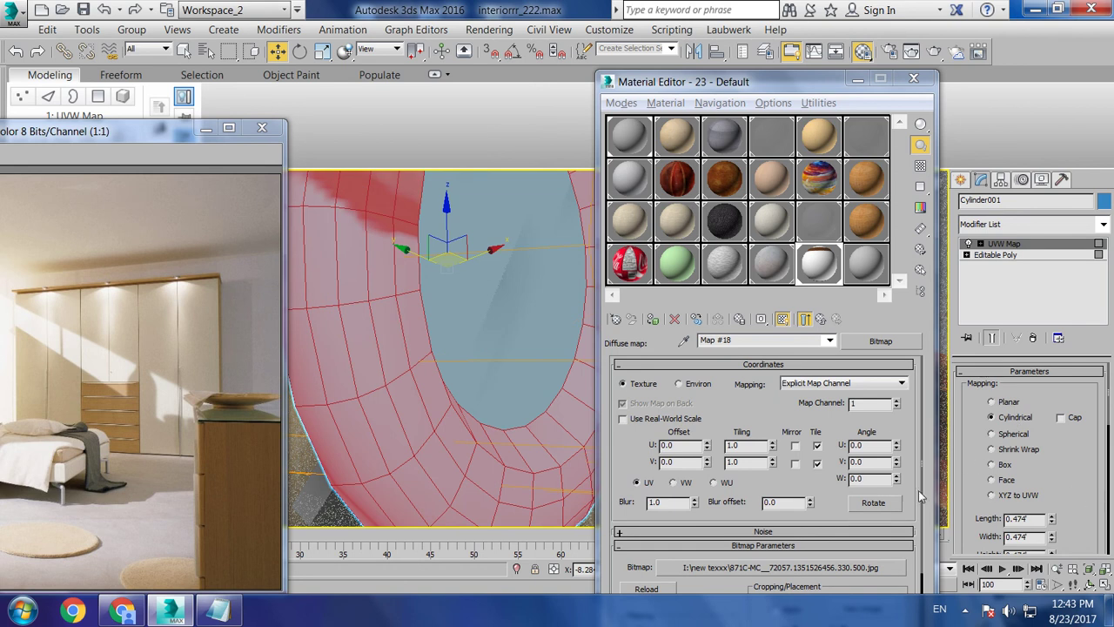
Try X, Y and Z alignment, keep Z, and Fit the gizmo to the ring
scroll(508, 304, down, 2)
scroll(508, 304, down, 5)
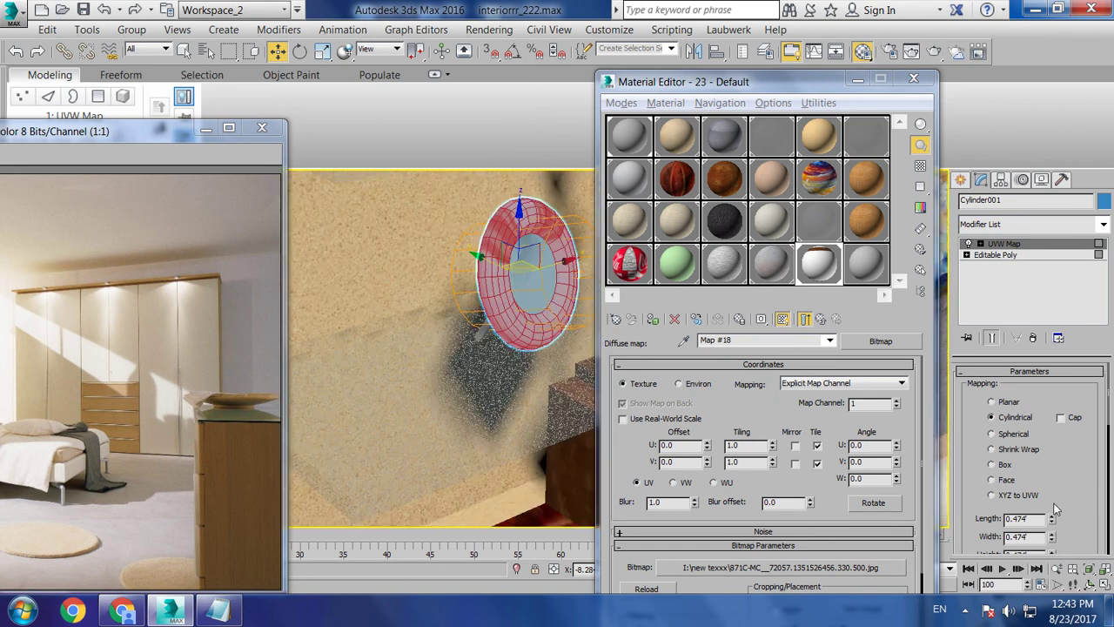
drag(1075, 509, 1093, 309)
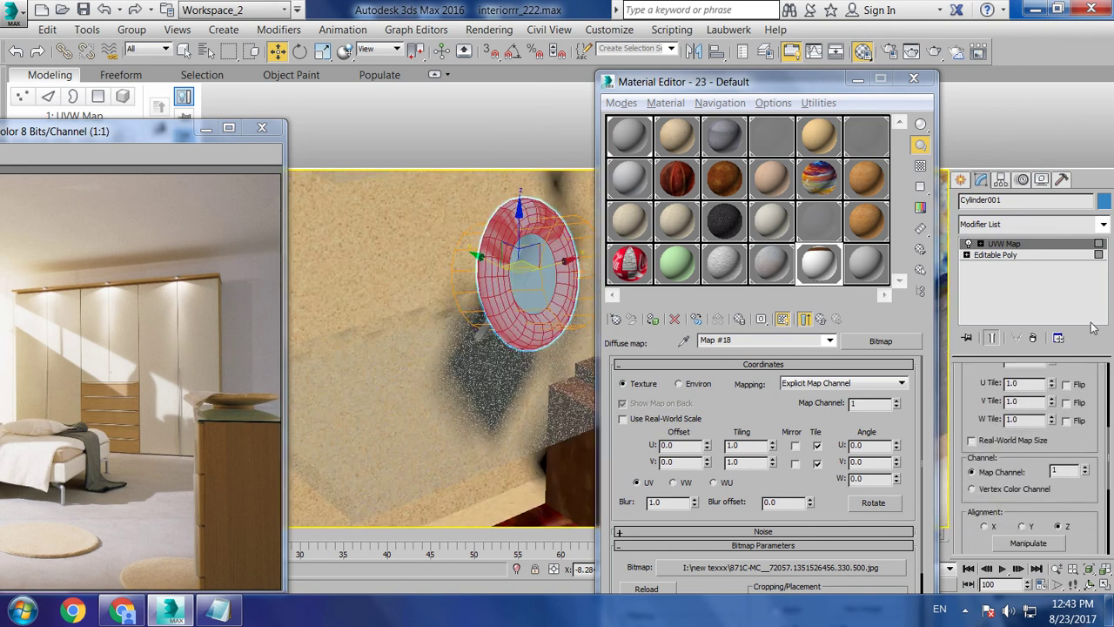
click(985, 527)
click(1024, 527)
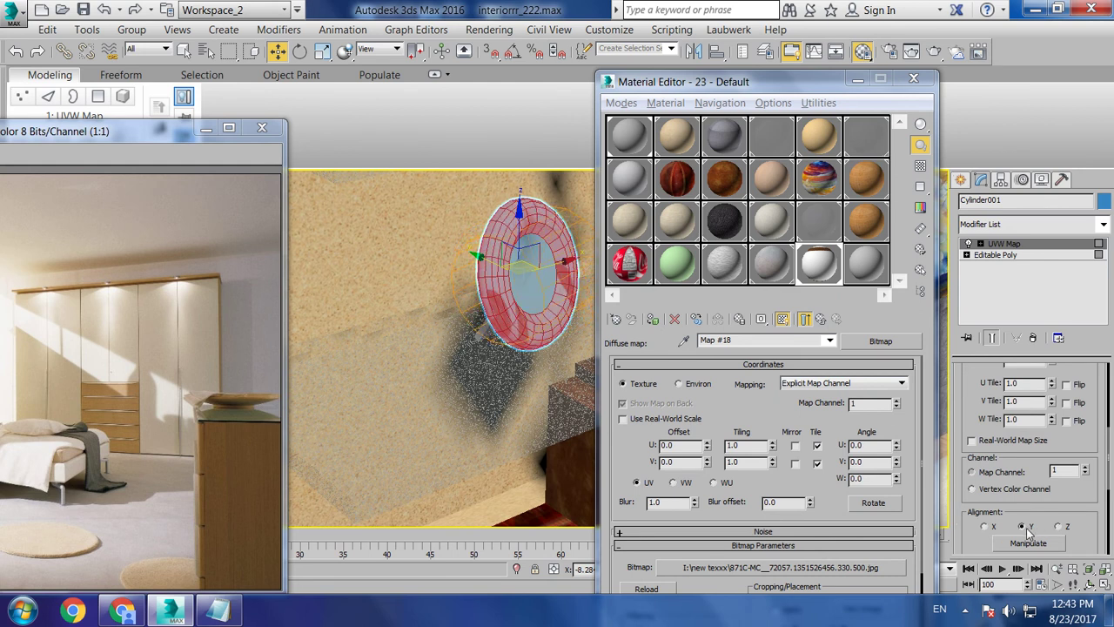
click(1059, 528)
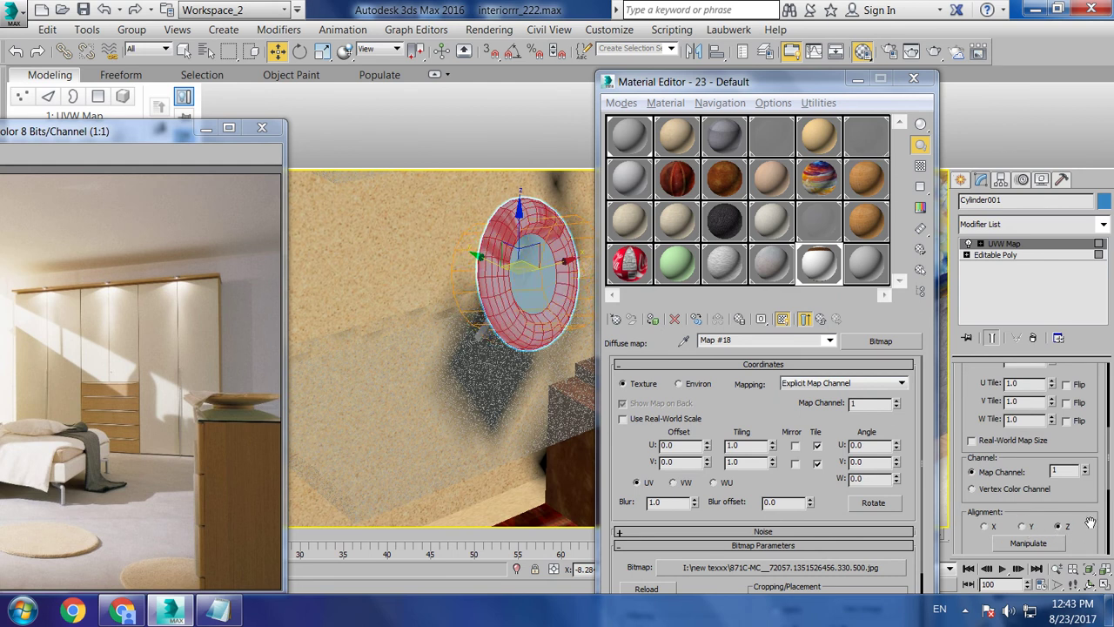
drag(1089, 525, 1079, 411)
click(1001, 456)
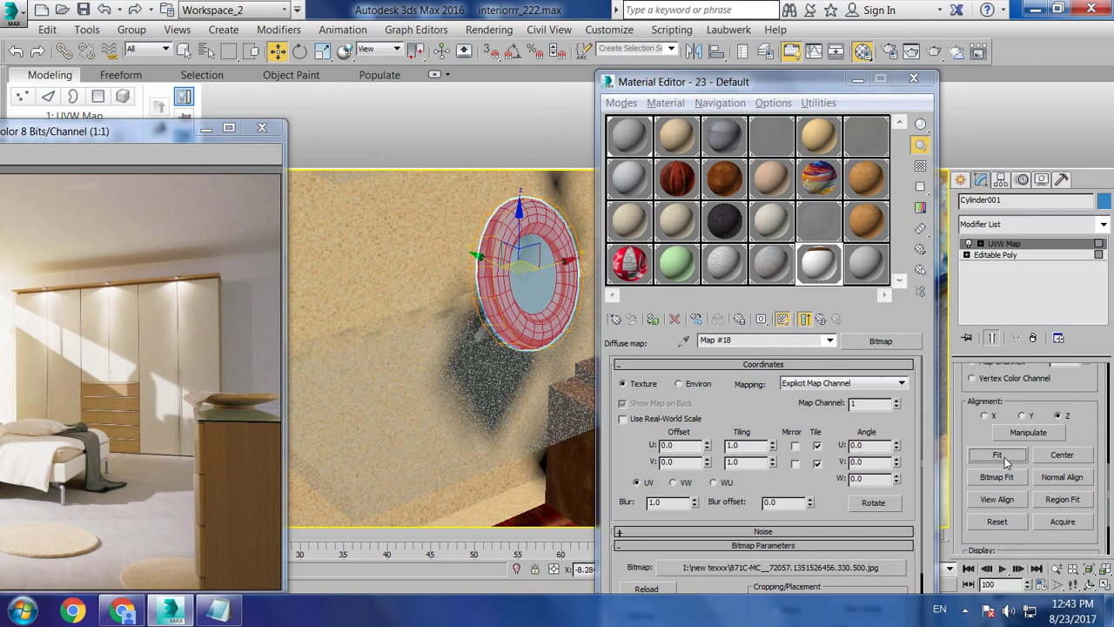
key(alt)
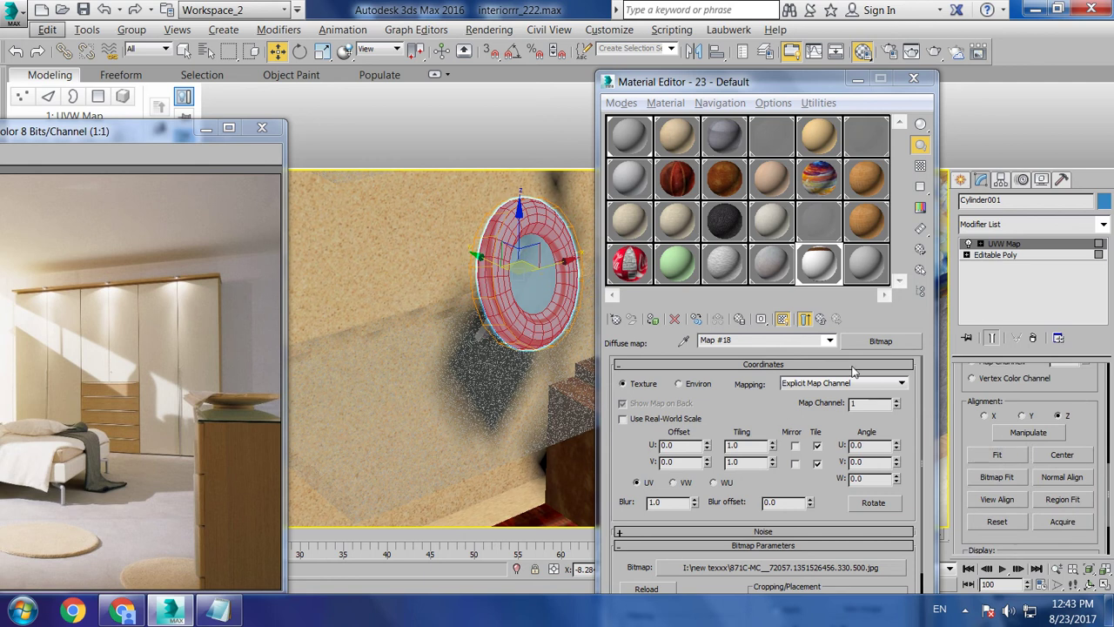
Collapse the UVW Map into the ring's Editable Poly and return to object level
click(1035, 338)
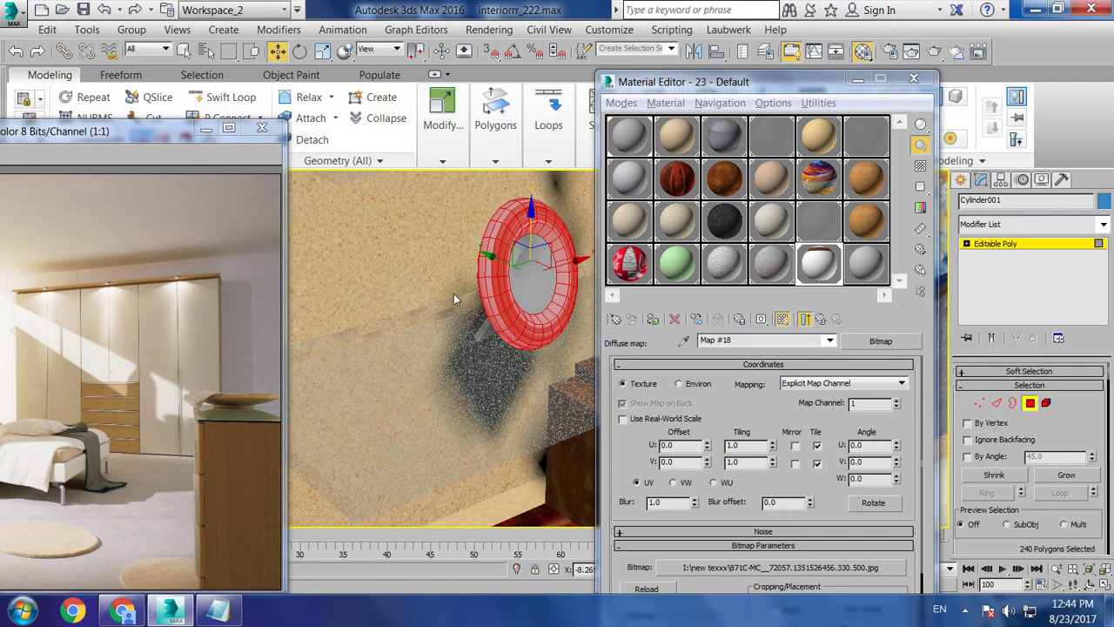
alt+middle_drag(504, 299, 501, 293)
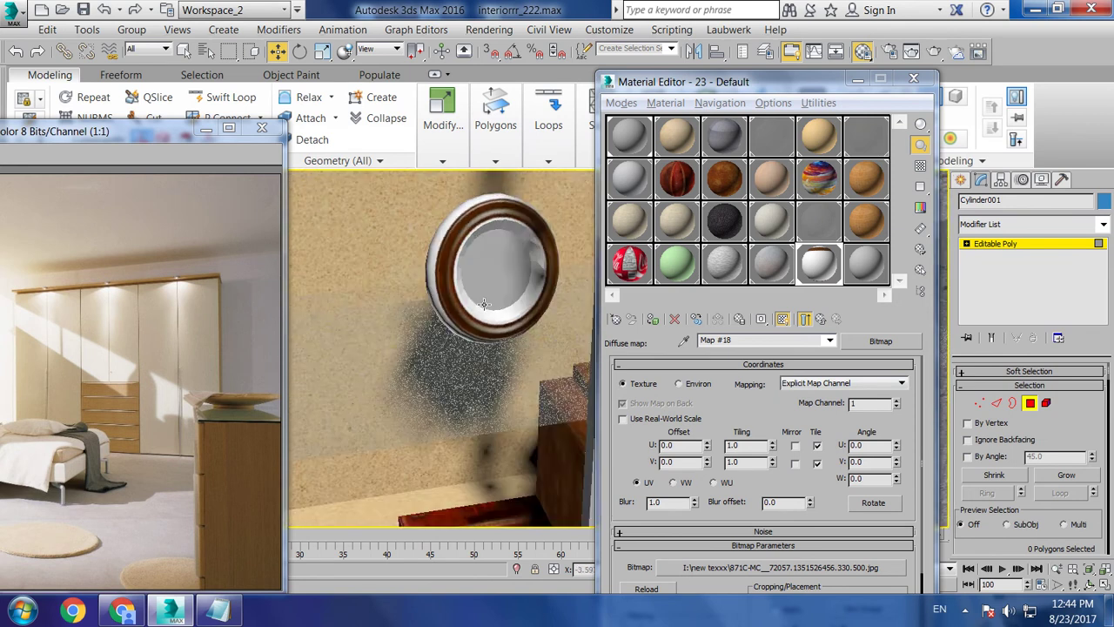
click(446, 255)
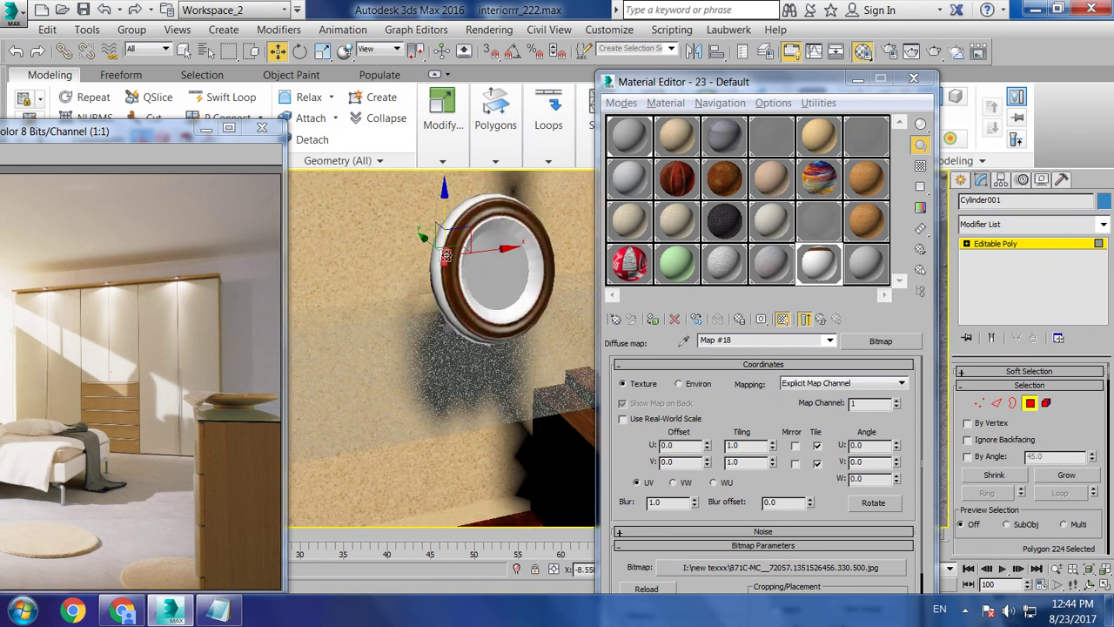
right_click(447, 259)
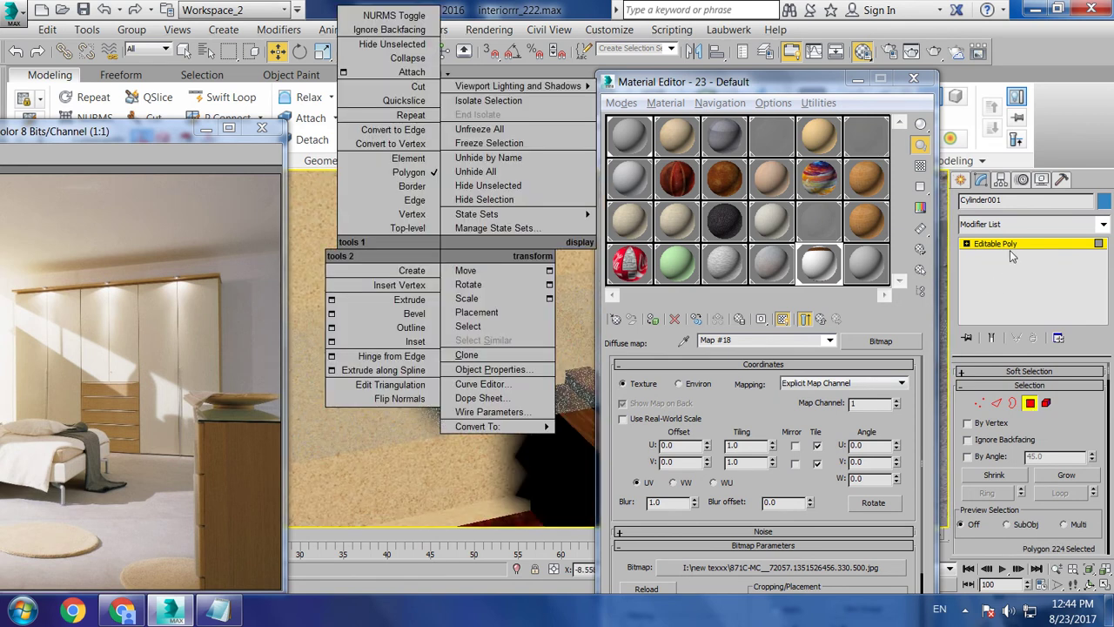
click(1011, 252)
click(1012, 244)
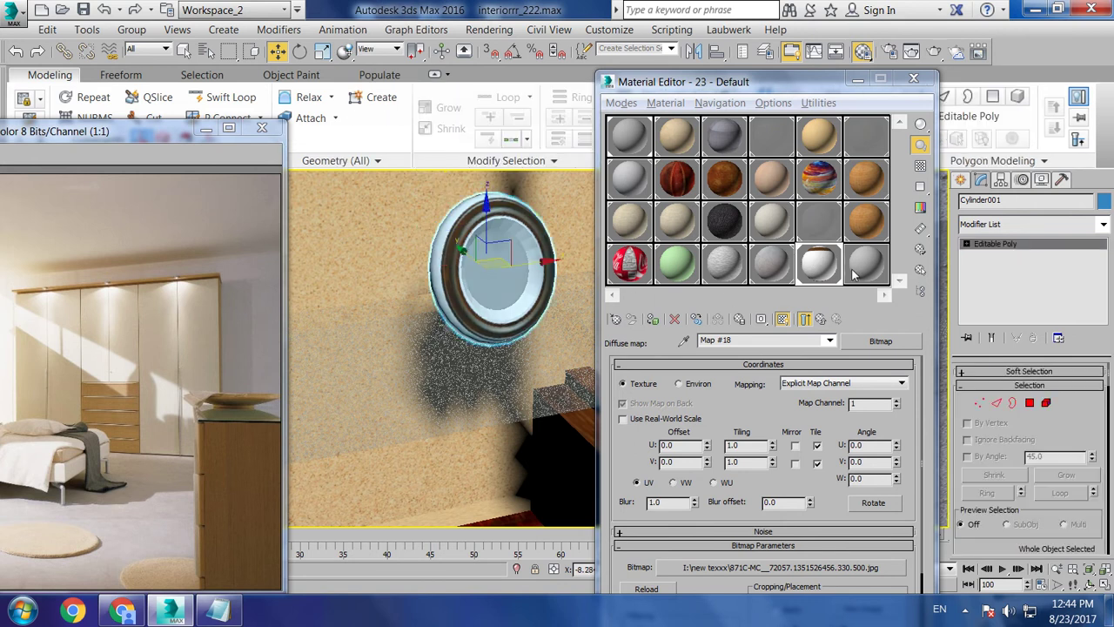
Clear the diffuse bitmap and set a dark maroon diffuse colour instead
right_click(871, 338)
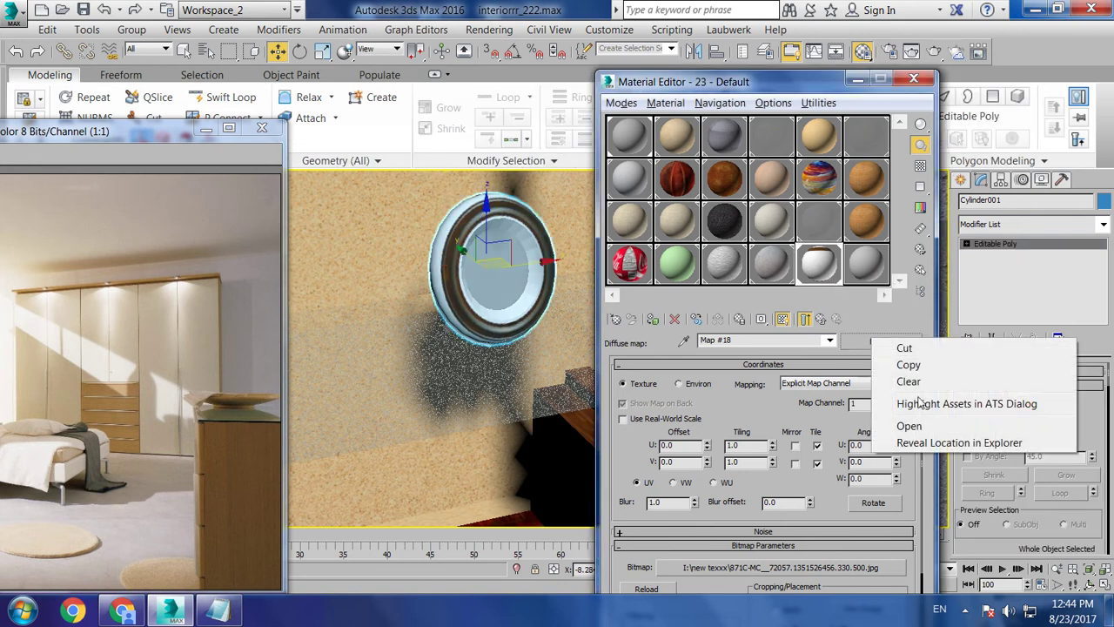
click(901, 381)
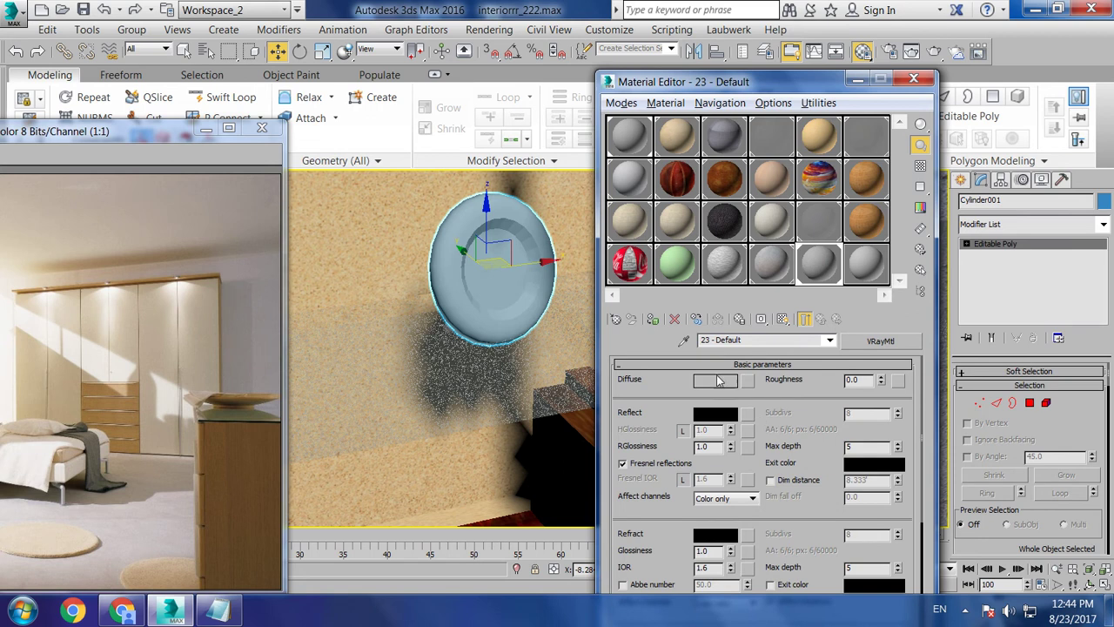
click(712, 381)
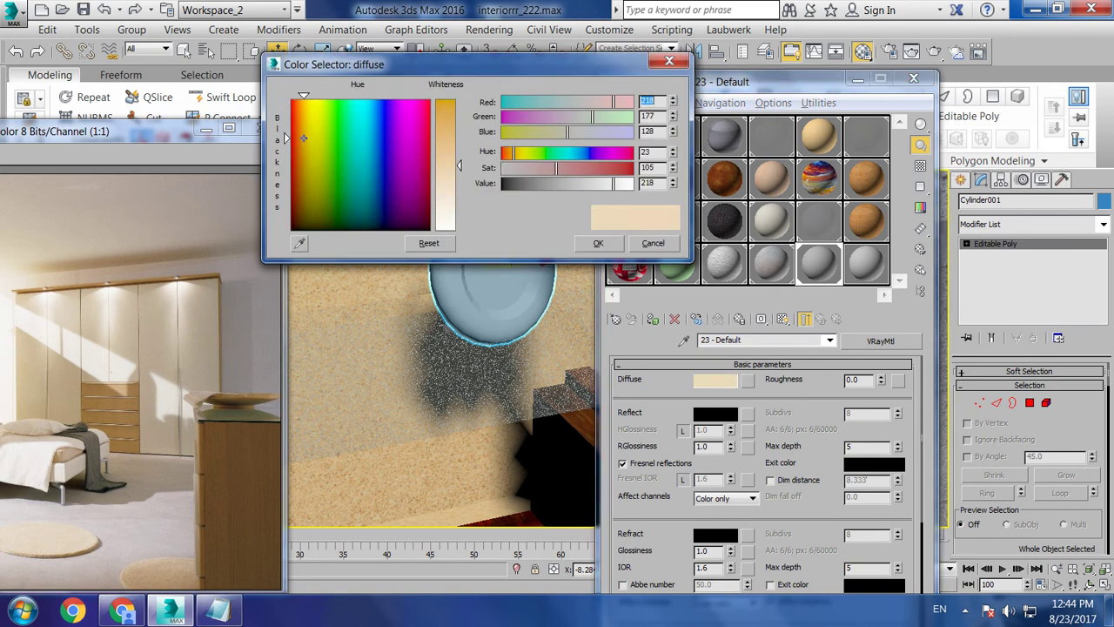
drag(453, 160, 454, 100)
drag(404, 142, 429, 222)
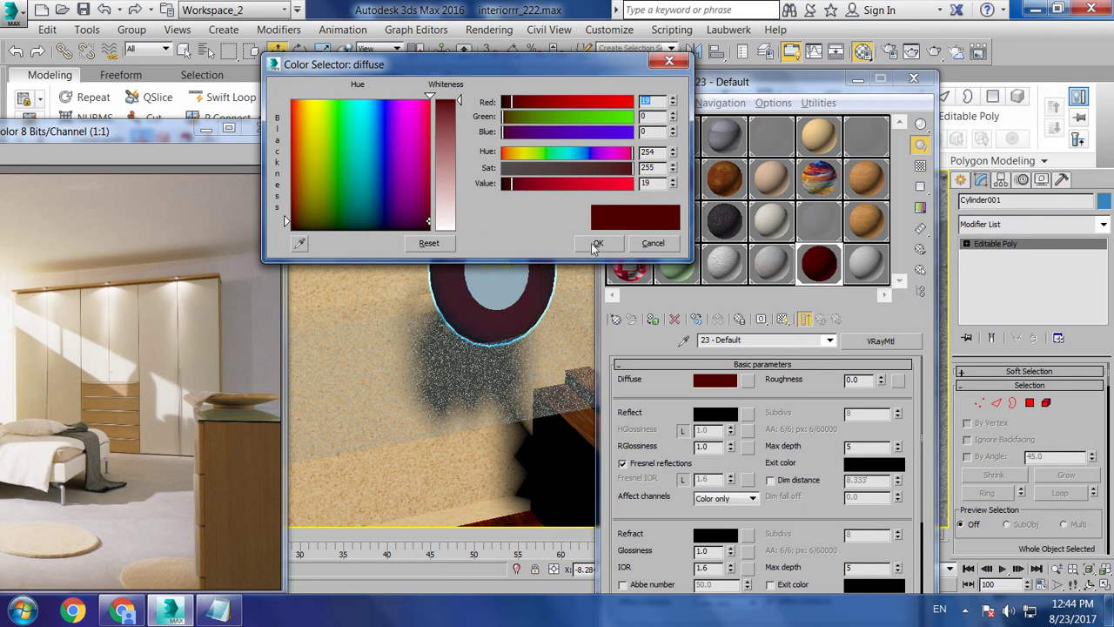
click(596, 244)
Orbit around the ring, reselect Cylinder001 and enter Element sub-object mode
mouse_move(393, 320)
alt+middle_down()
mouse_move(510, 319)
mouse_move(447, 319)
mouse_move(462, 322)
alt+middle_up()
key(4)
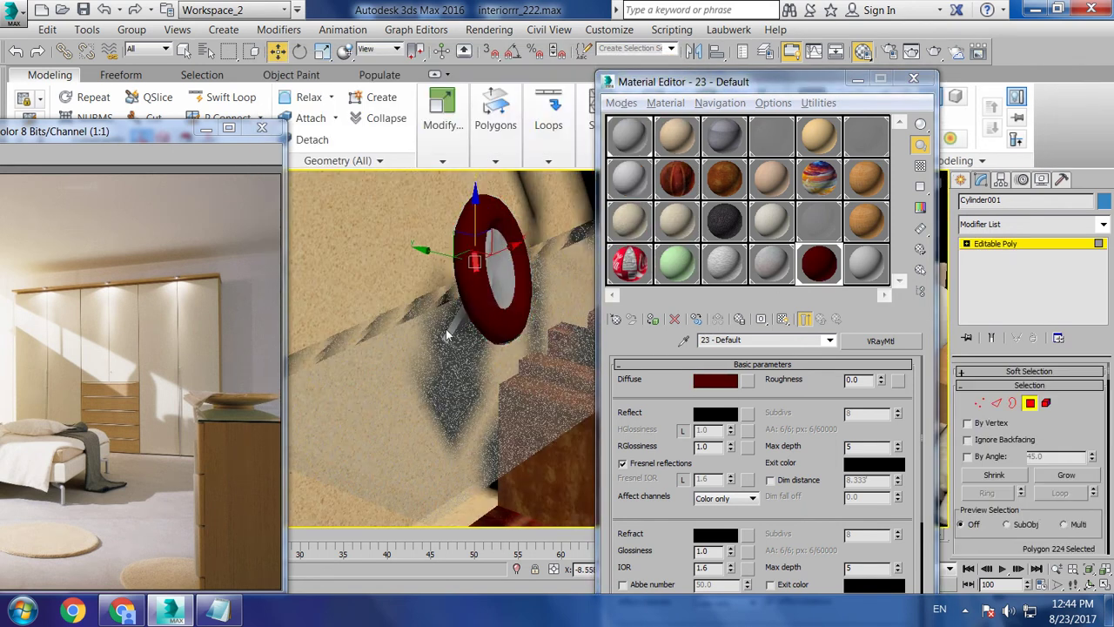
key(4)
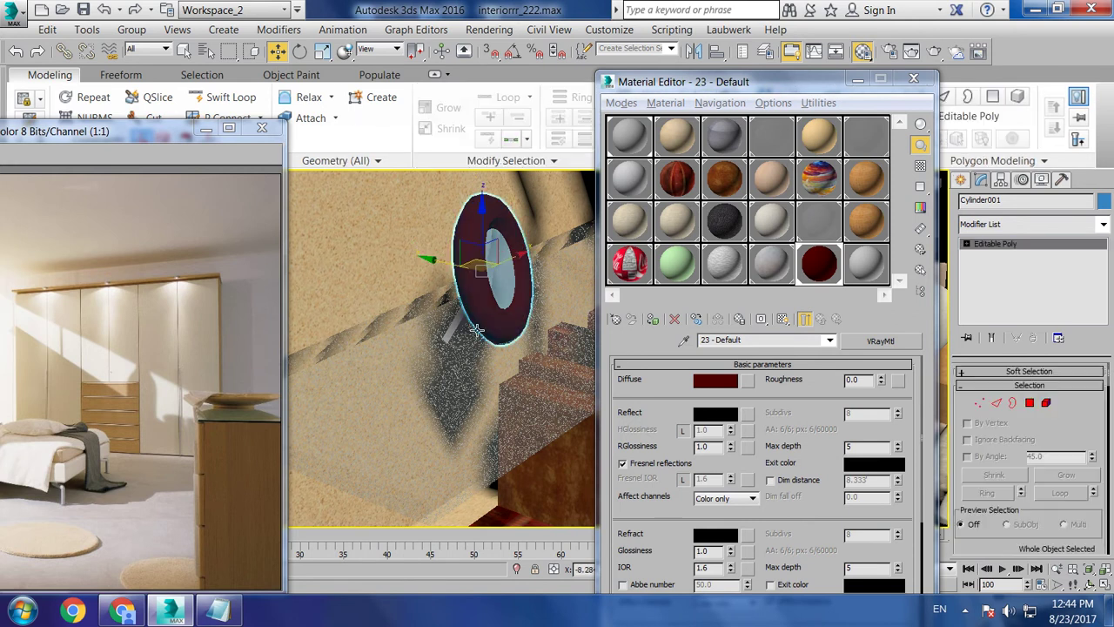
click(457, 327)
mouse_move(457, 327)
alt+middle_down()
mouse_move(458, 308)
mouse_move(488, 288)
alt+middle_up()
click(429, 279)
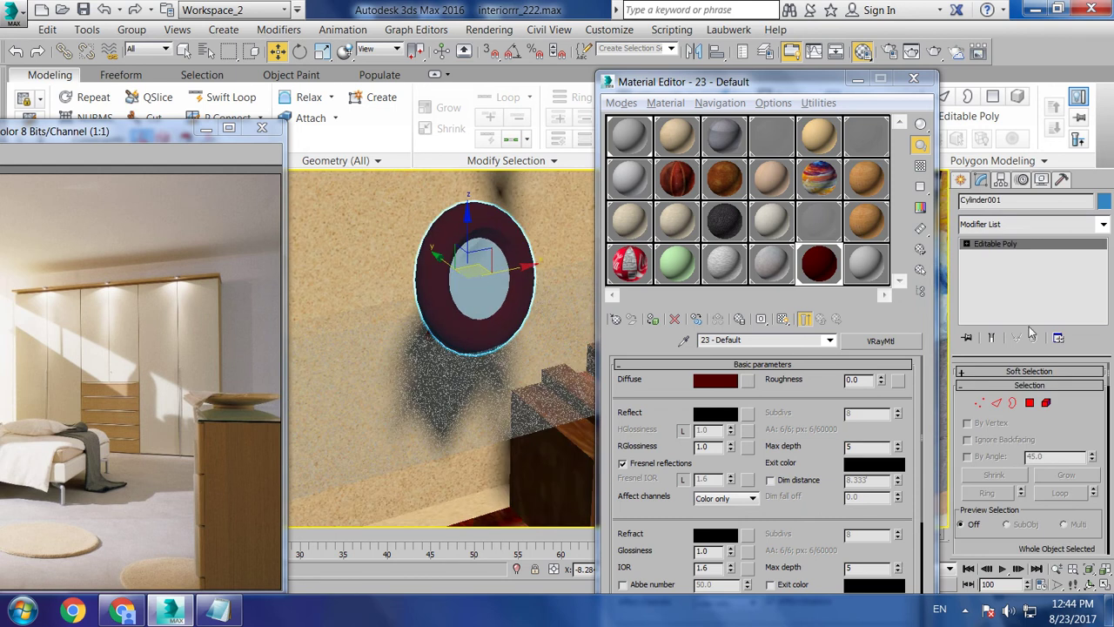
click(1030, 403)
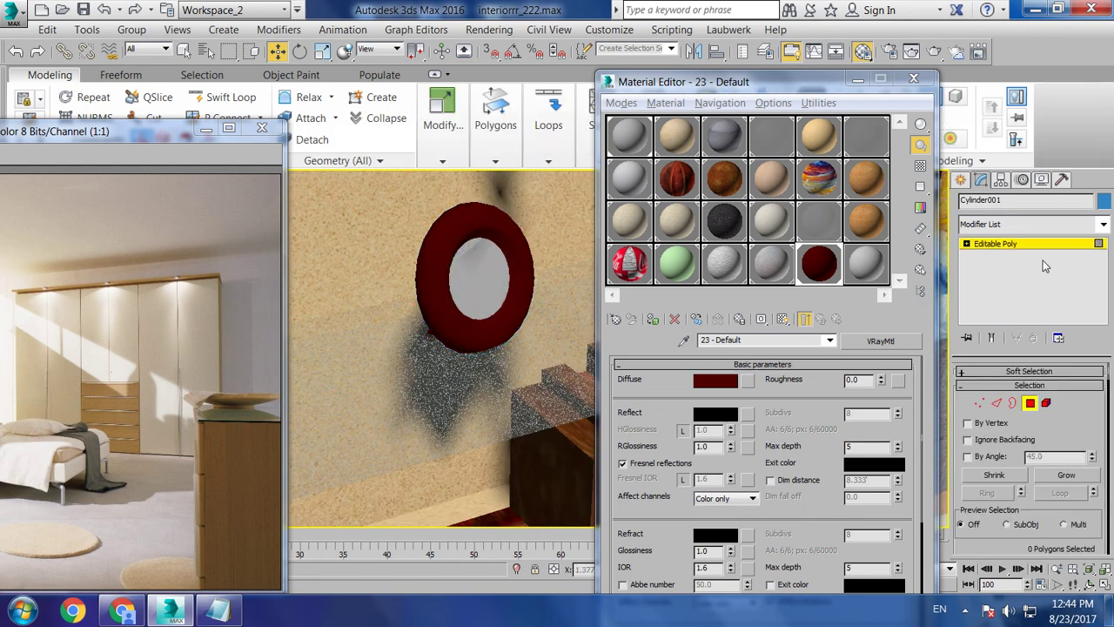
Turn the view front-on to the ring and switch to Polygon sub-object mode
click(576, 328)
click(1029, 404)
click(485, 219)
alt+middle_drag(517, 218, 472, 198)
scroll(457, 276, up, 3)
click(1012, 402)
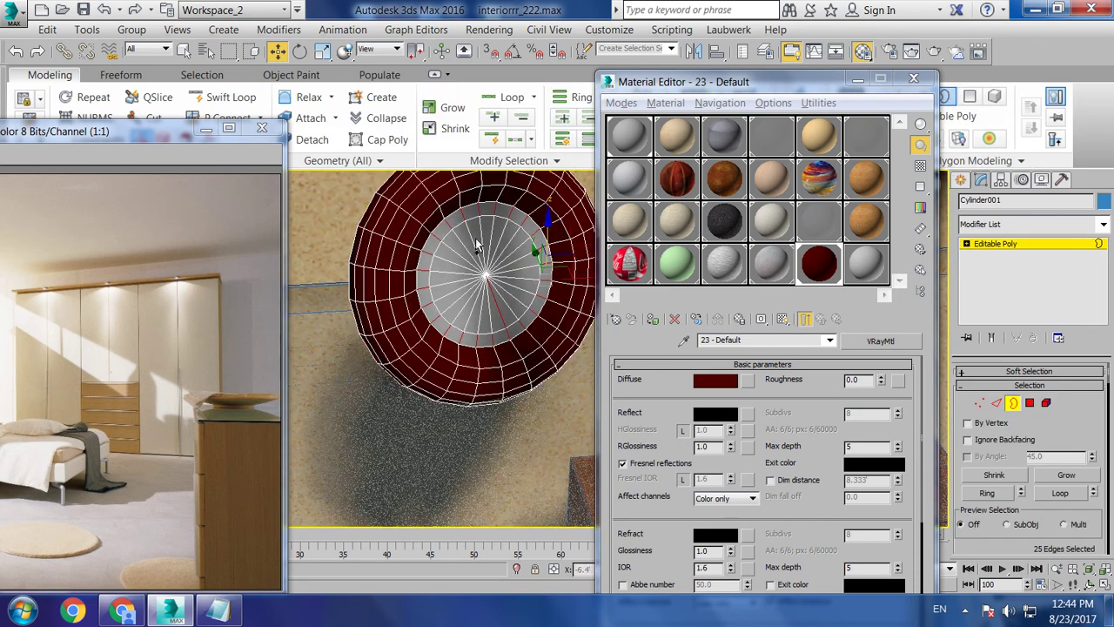
click(1030, 404)
Ctrl-select the inner-disc polygons around the left and top of the centre
ctrl+click(471, 323)
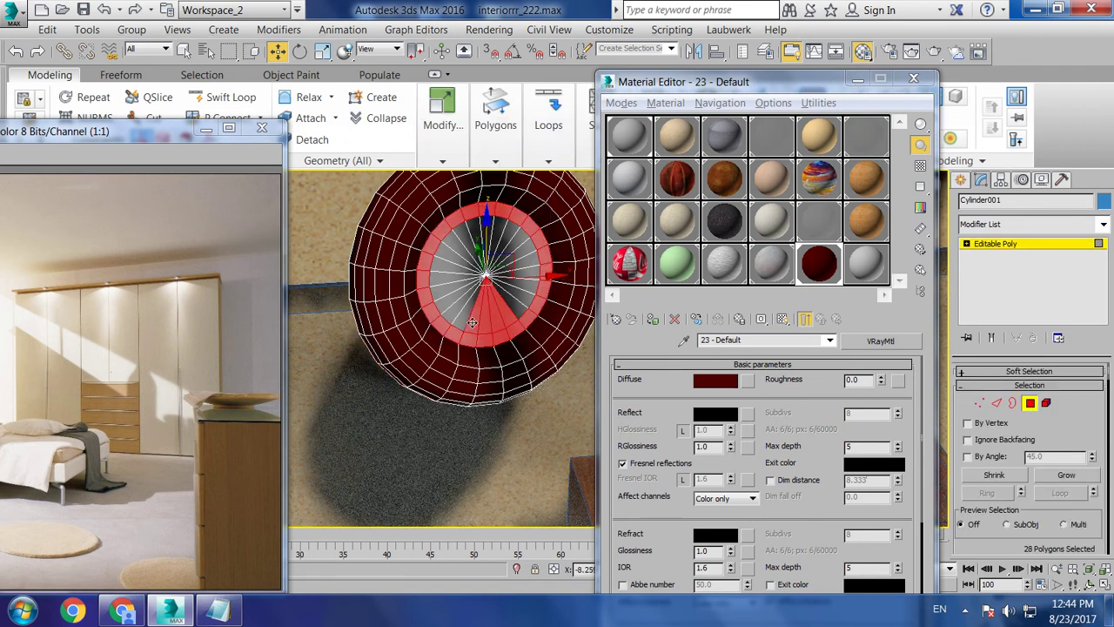
ctrl+click(456, 305)
ctrl+click(449, 287)
ctrl+click(444, 271)
ctrl+click(448, 257)
ctrl+click(453, 248)
ctrl+click(461, 238)
ctrl+click(472, 230)
ctrl+click(488, 225)
ctrl+click(492, 225)
ctrl+click(495, 225)
Add the remaining right-side inner polygons and assign them the colourful 11 - Default material
ctrl+click(515, 234)
ctrl+click(521, 242)
ctrl+click(526, 253)
ctrl+click(529, 263)
ctrl+click(531, 275)
ctrl+click(532, 287)
ctrl+click(530, 296)
ctrl+click(527, 308)
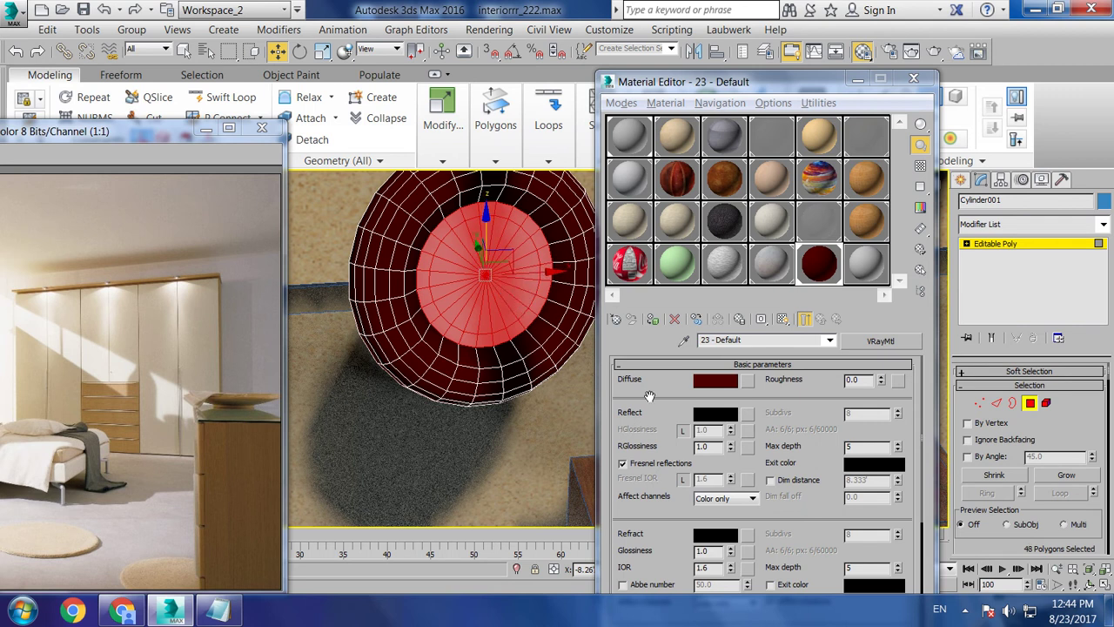
click(820, 181)
click(653, 319)
Show the material's texture in the viewport and return to object level
click(781, 319)
scroll(400, 344, down, 5)
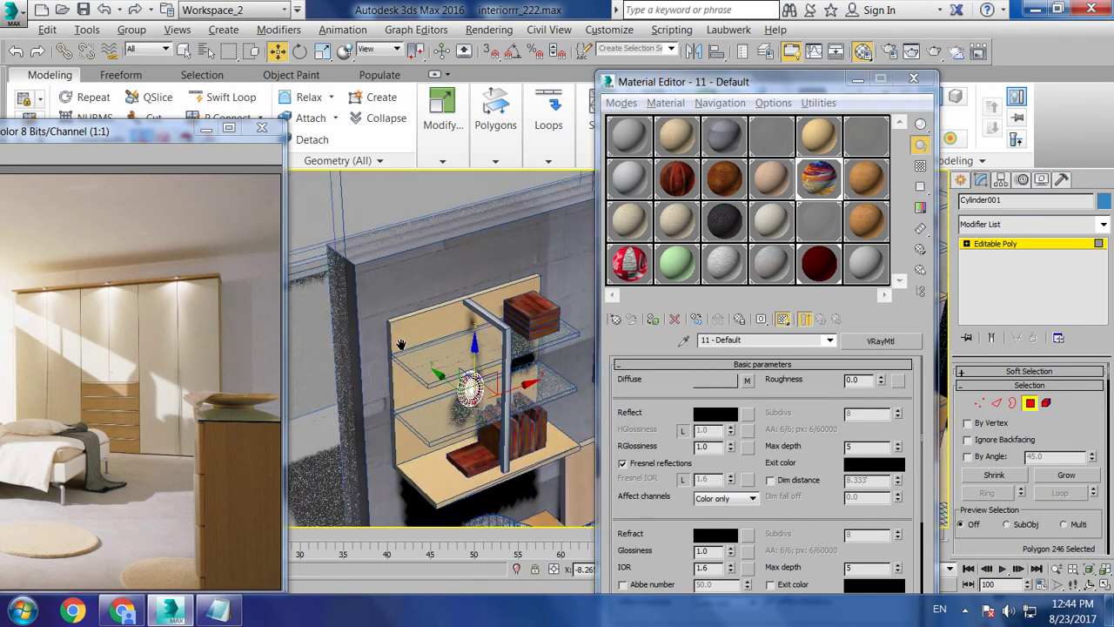
alt+middle_drag(400, 344, 412, 403)
key(4)
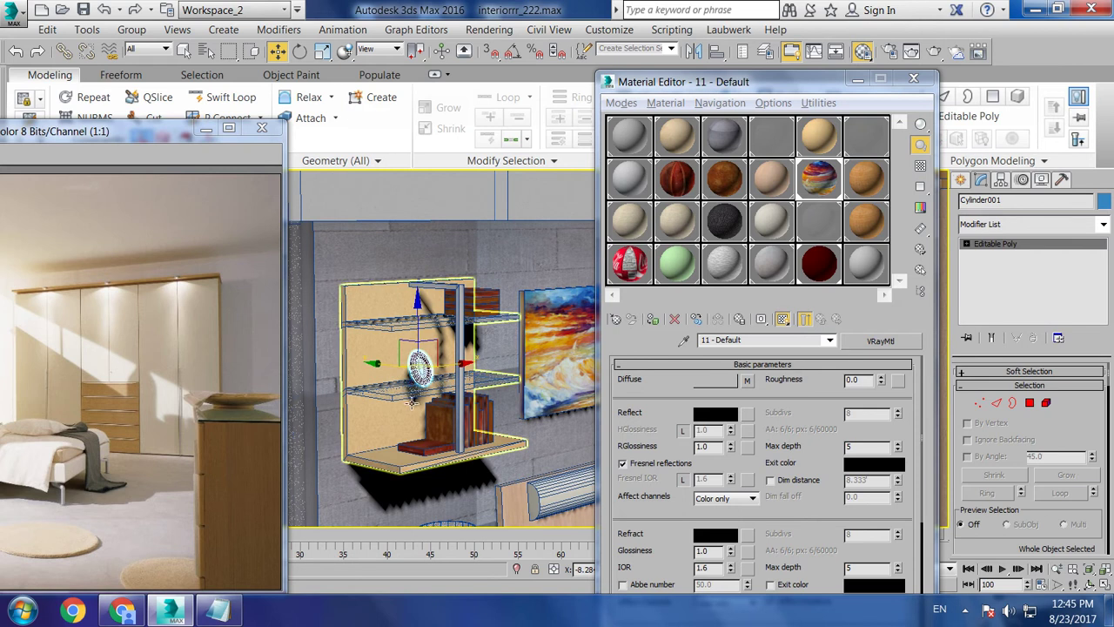
scroll(413, 402, up, 5)
scroll(471, 383, up, 4)
Select the bowl on the nightstand and orbit slightly around it
click(524, 357)
click(553, 369)
alt+middle_drag(554, 369, 575, 366)
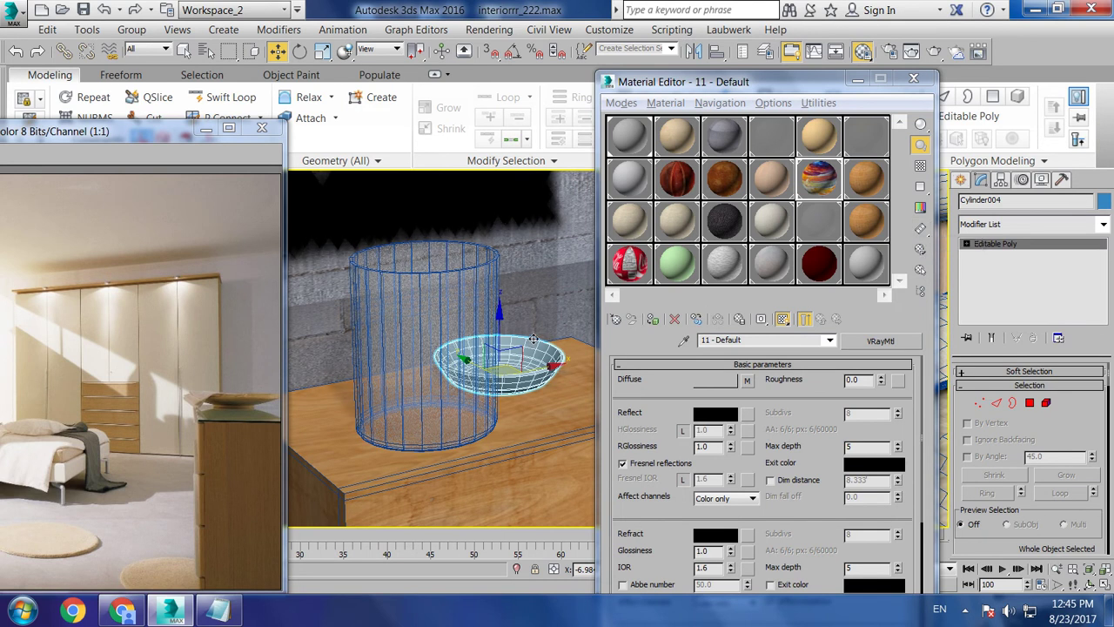
scroll(469, 379, down, 2)
scroll(461, 366, down, 1)
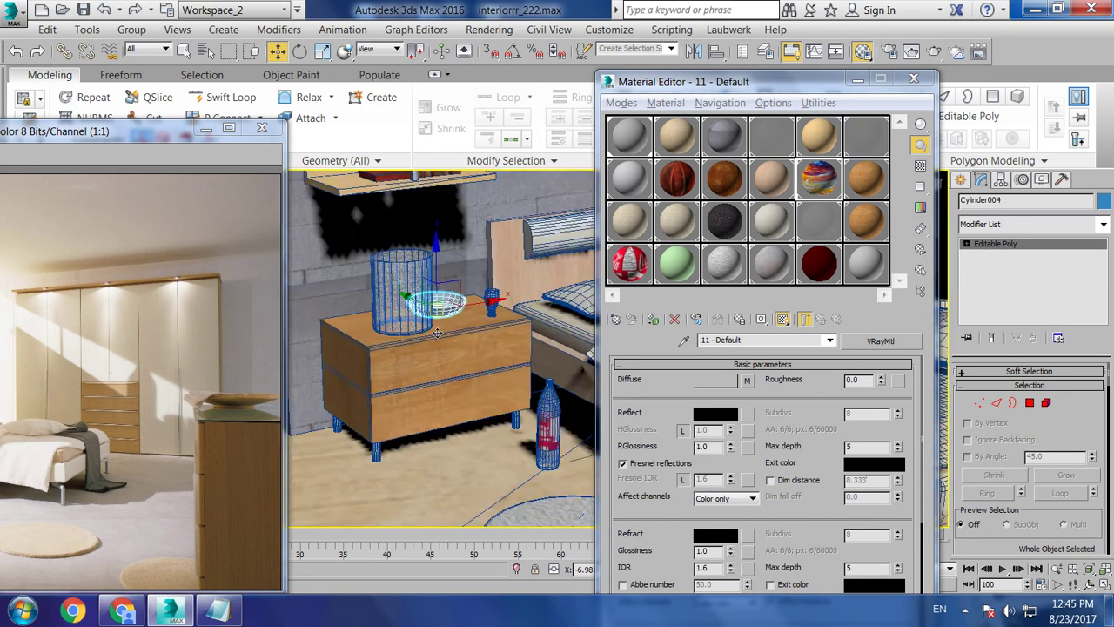
scroll(454, 355, down, 1)
Select both slipper groups on the rug and pick the light grey 16 - Default material
middle_drag(511, 370, 440, 352)
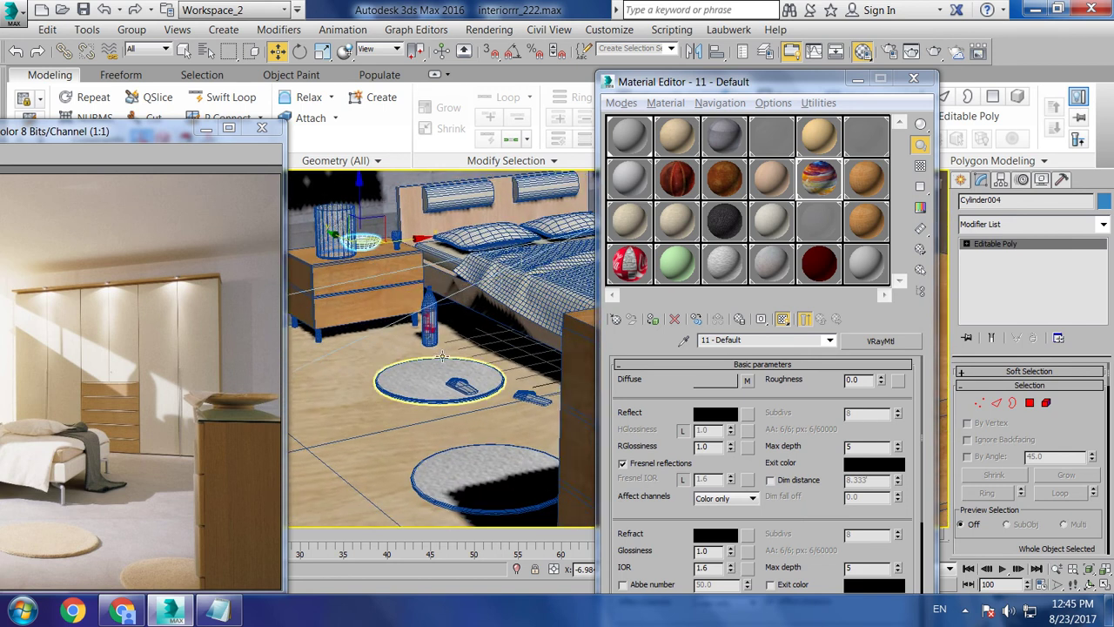
middle_drag(469, 368, 483, 401)
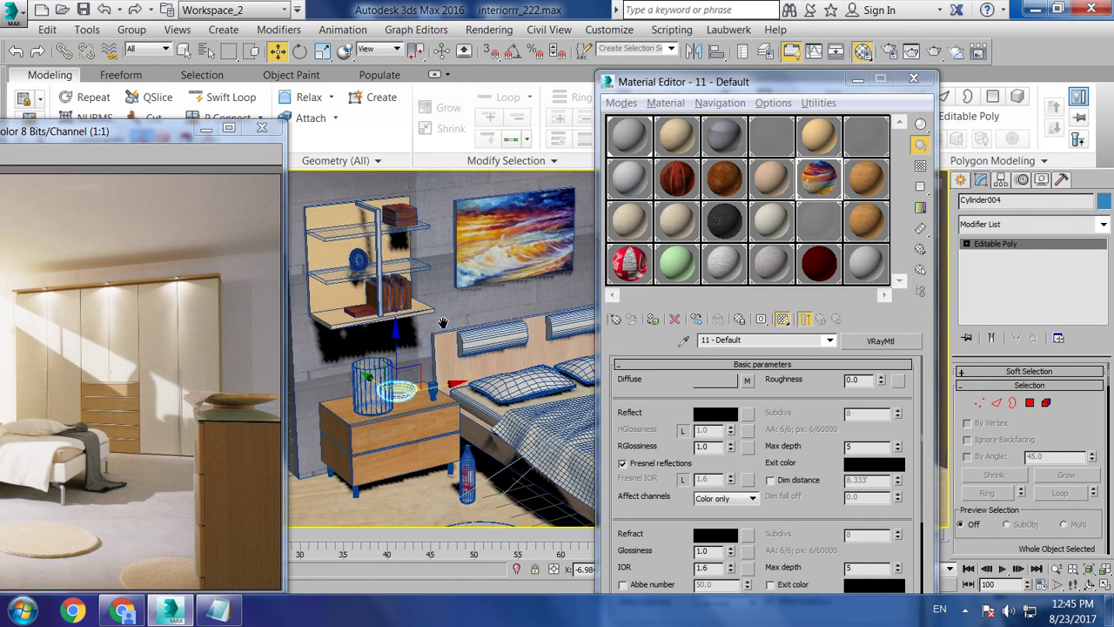
middle_drag(411, 470, 411, 335)
click(461, 389)
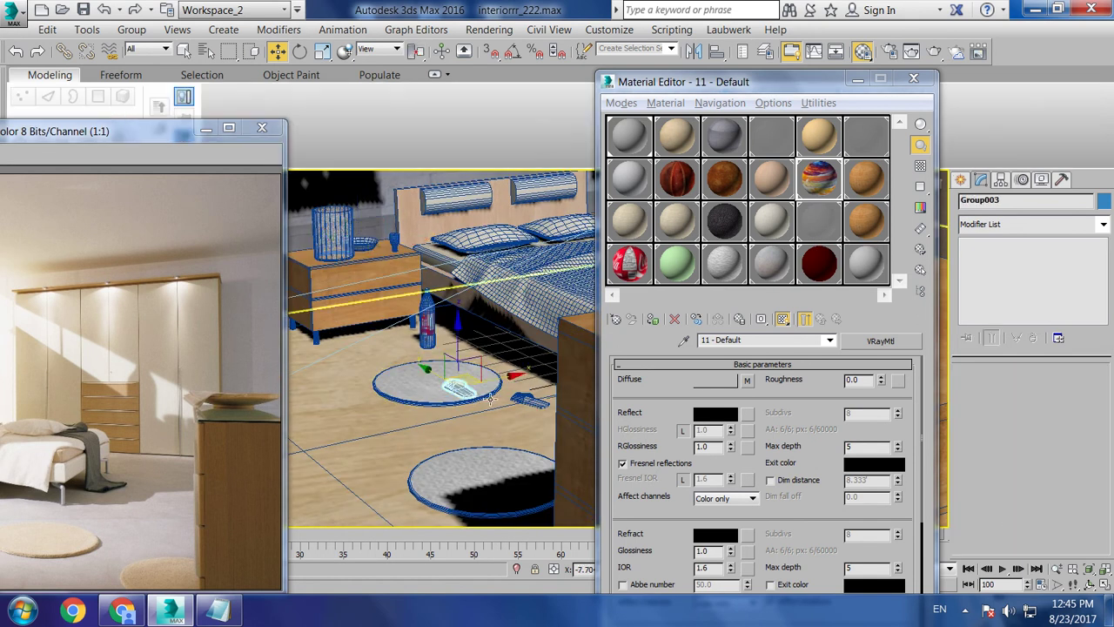
ctrl+click(529, 404)
click(771, 233)
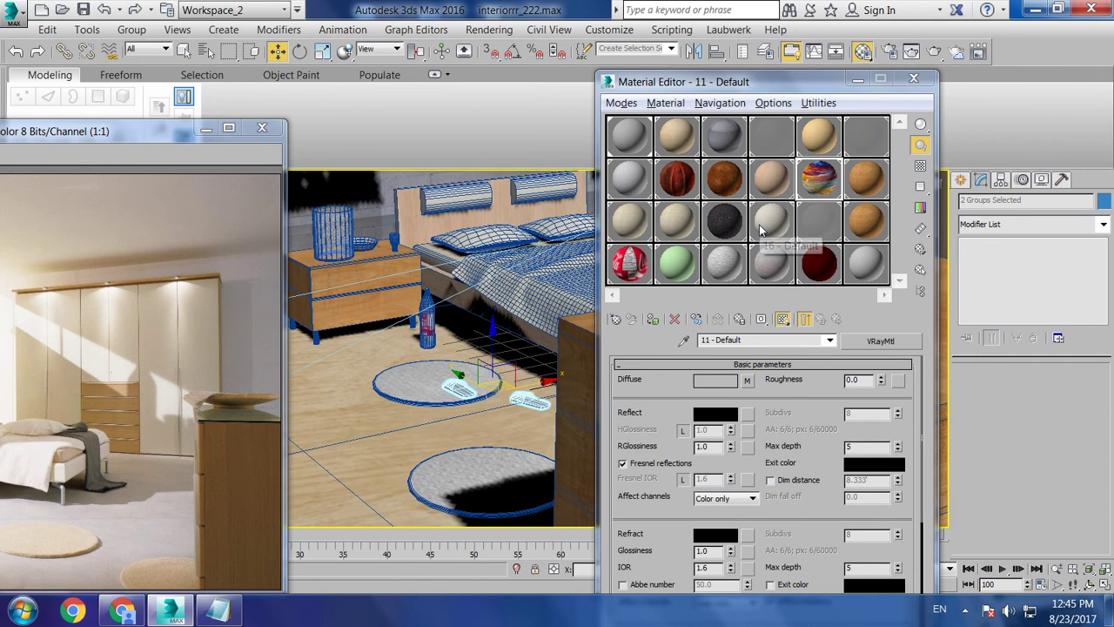
Select the left wall shelf's vertical support post together with the shelf
click(474, 428)
mouse_move(474, 428)
alt+middle_down()
mouse_move(503, 403)
mouse_move(376, 332)
mouse_move(551, 366)
alt+middle_up()
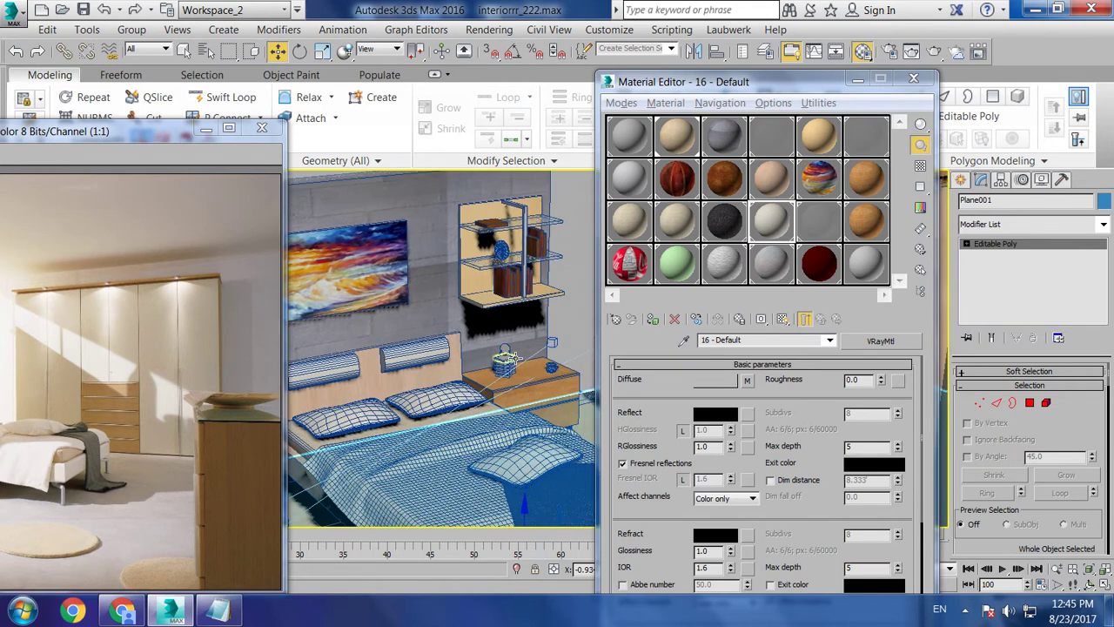
click(501, 249)
mouse_move(502, 249)
alt+middle_down()
mouse_move(424, 305)
mouse_move(438, 307)
alt+middle_up()
click(424, 305)
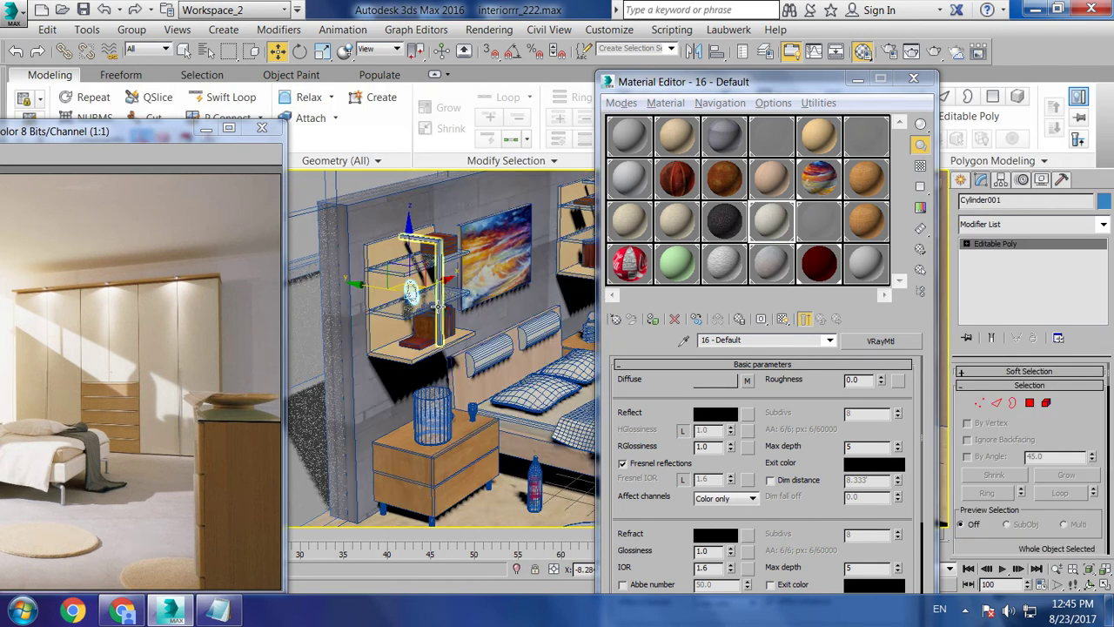
ctrl+click(408, 296)
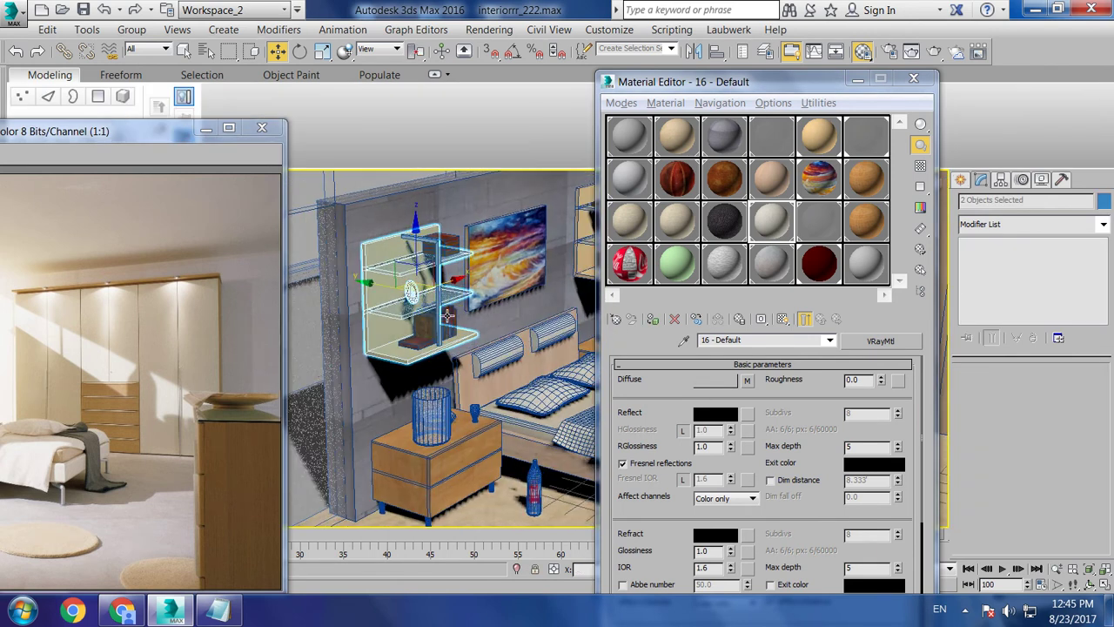
Shift-drag the right wall shelf objects to make an independent Copy
scroll(409, 296, up, 3)
scroll(372, 259, up, 3)
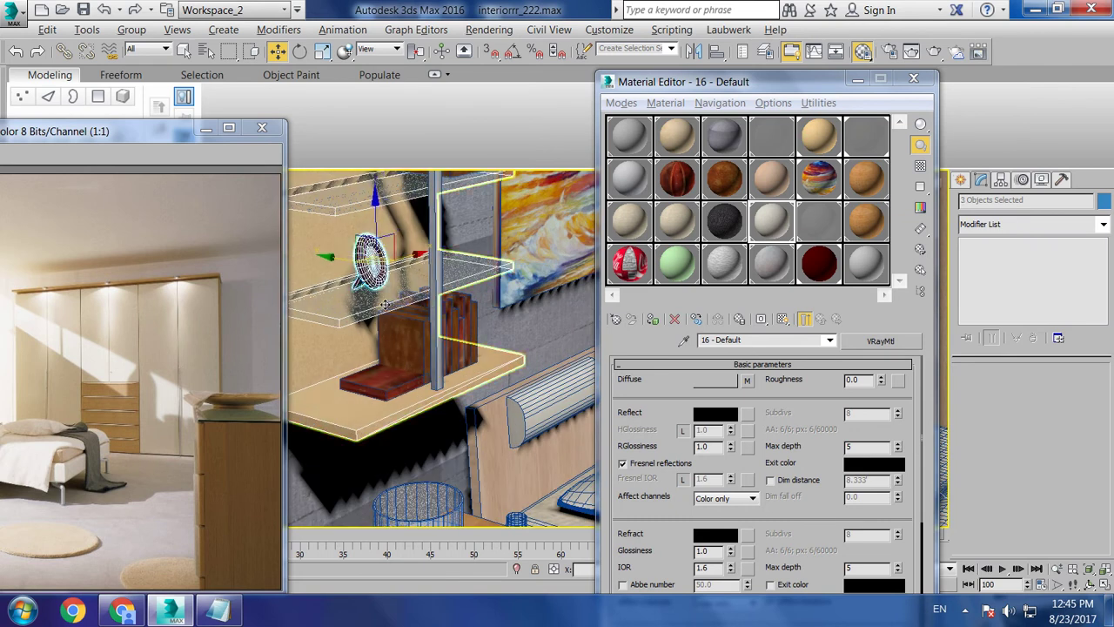
scroll(372, 259, down, 2)
scroll(348, 296, down, 3)
scroll(335, 327, down, 2)
click(431, 283)
ctrl+click(463, 287)
shift+drag(463, 287, 471, 289)
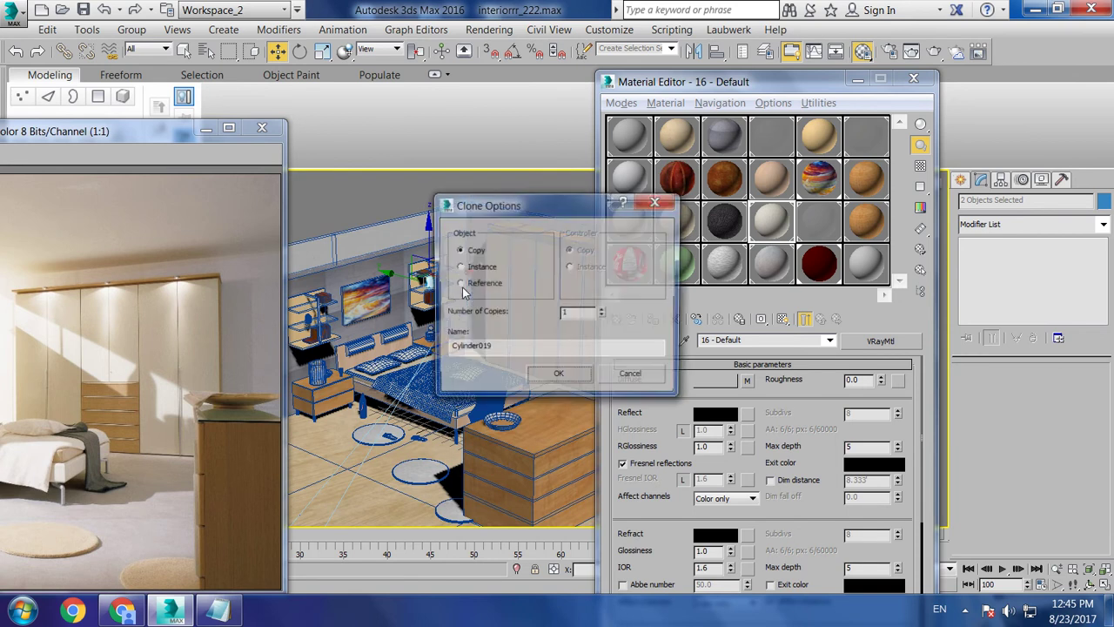
click(559, 374)
Frame the copied round disc Cylinder019 and orbit to a side view of the shelf unit
key(z)
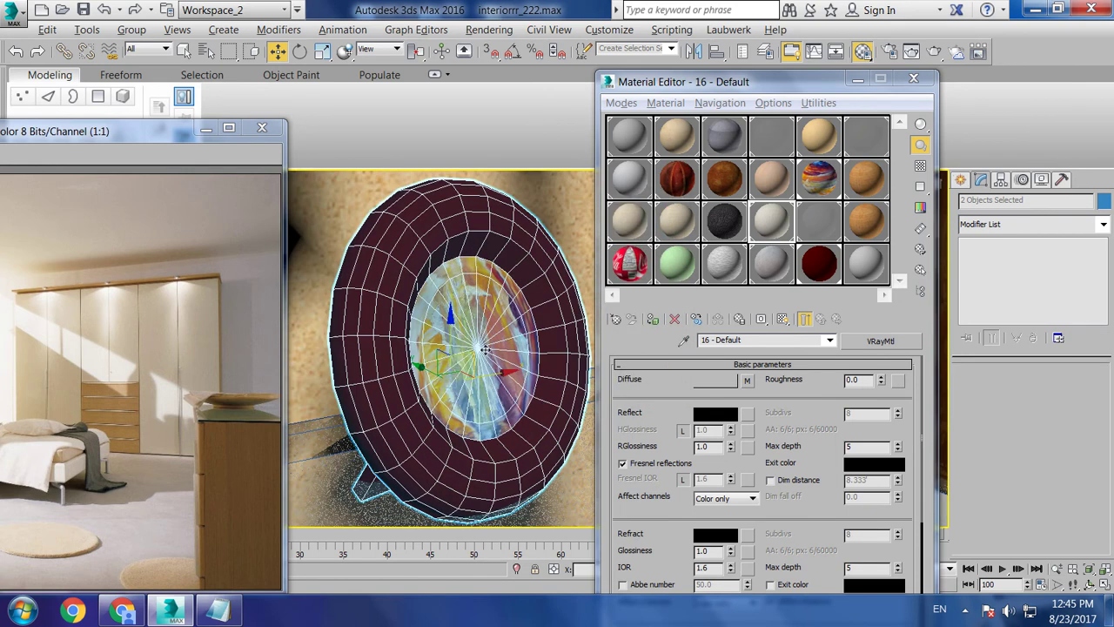
alt+middle_drag(457, 331, 504, 350)
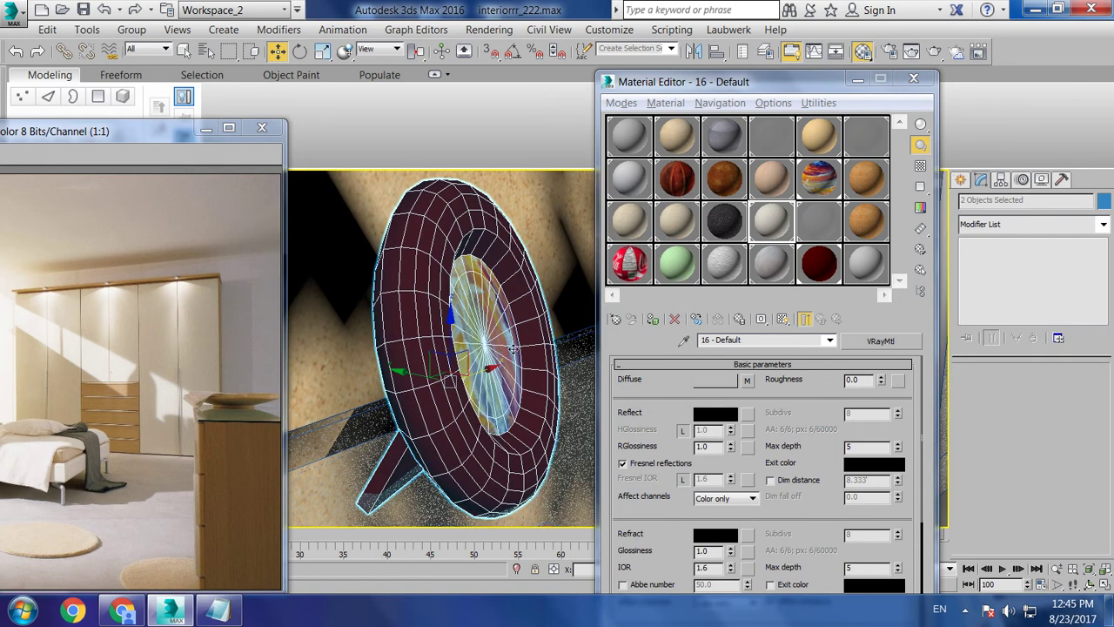
scroll(513, 349, down, 5)
alt+middle_drag(513, 349, 488, 366)
mouse_move(371, 310)
alt+middle_down()
mouse_move(435, 375)
mouse_move(464, 425)
alt+middle_up()
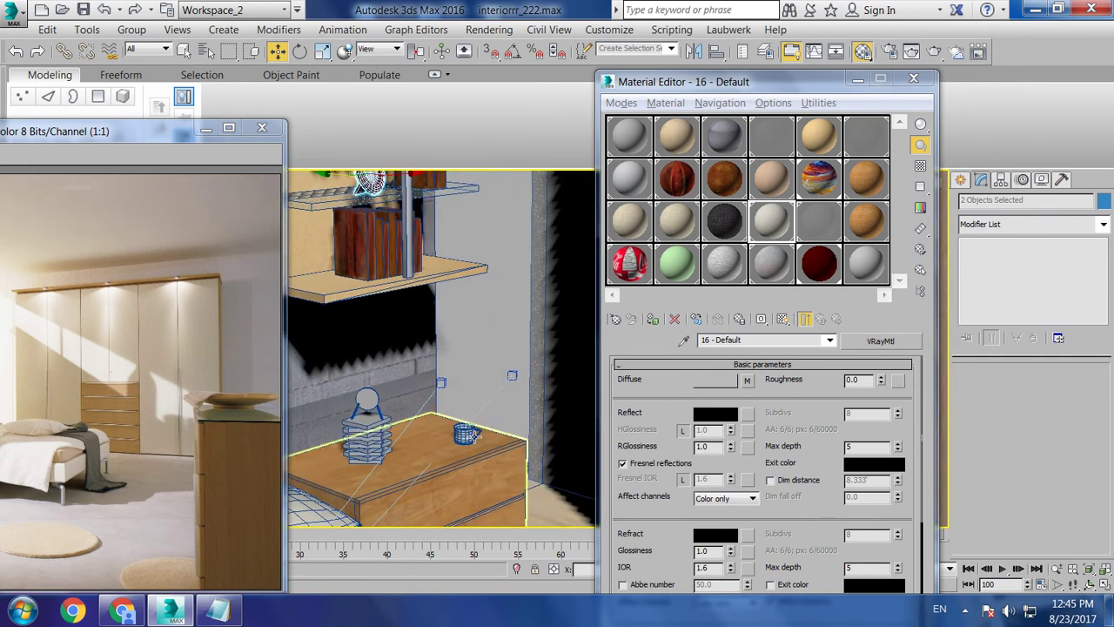
scroll(465, 422, down, 5)
scroll(480, 364, down, 3)
alt+middle_drag(481, 365, 503, 373)
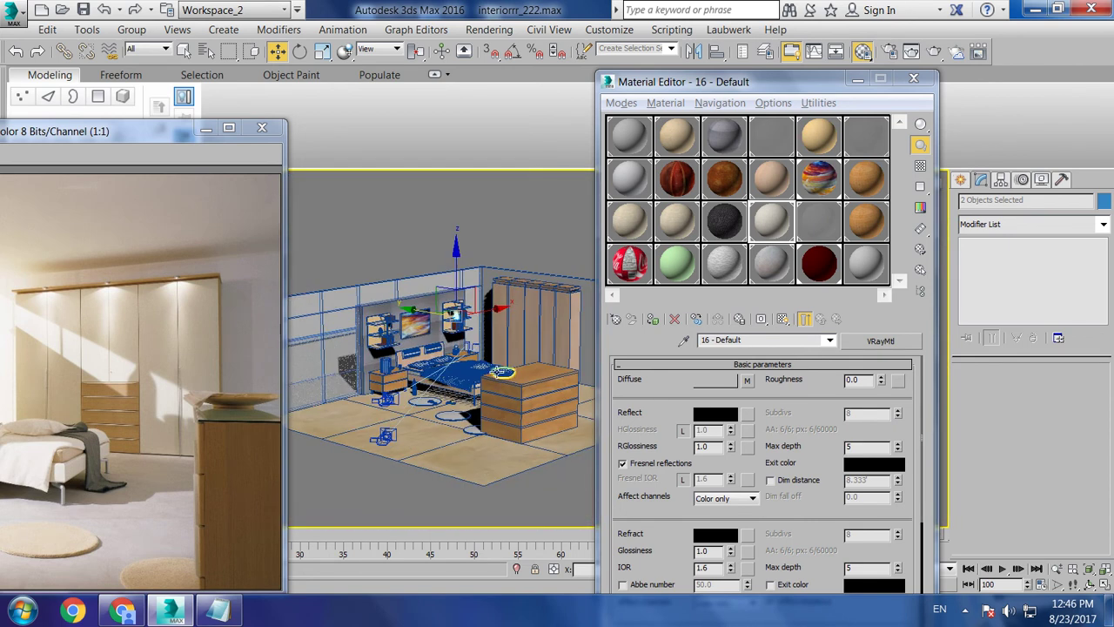
scroll(503, 375, up, 2)
scroll(501, 383, up, 2)
scroll(500, 392, up, 2)
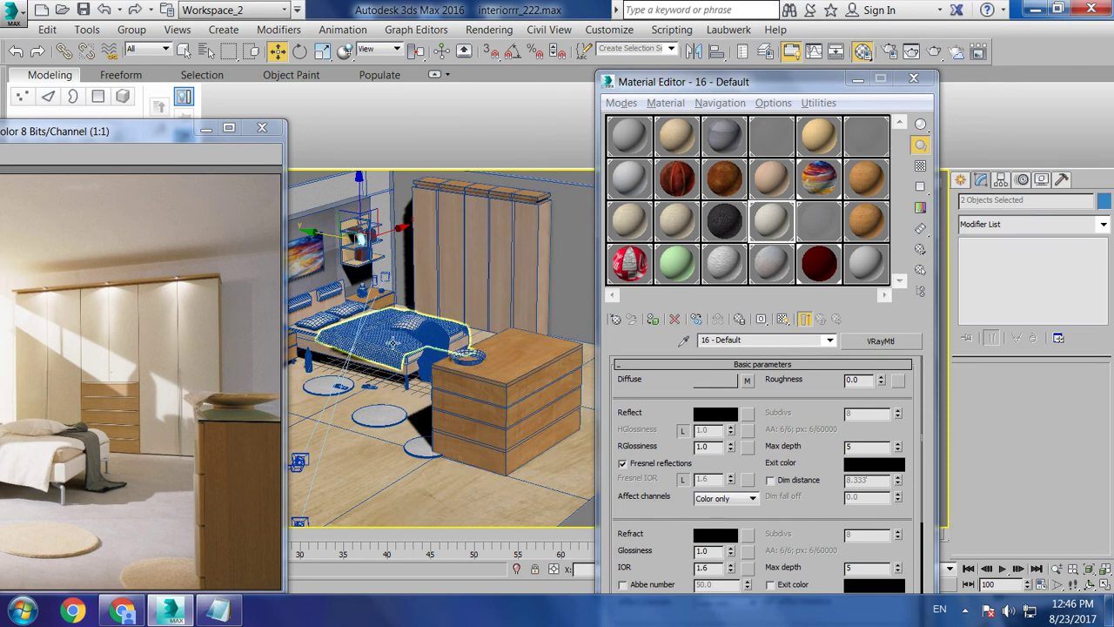
alt+middle_drag(485, 353, 446, 385)
scroll(445, 386, up, 3)
scroll(470, 365, up, 2)
scroll(497, 352, up, 2)
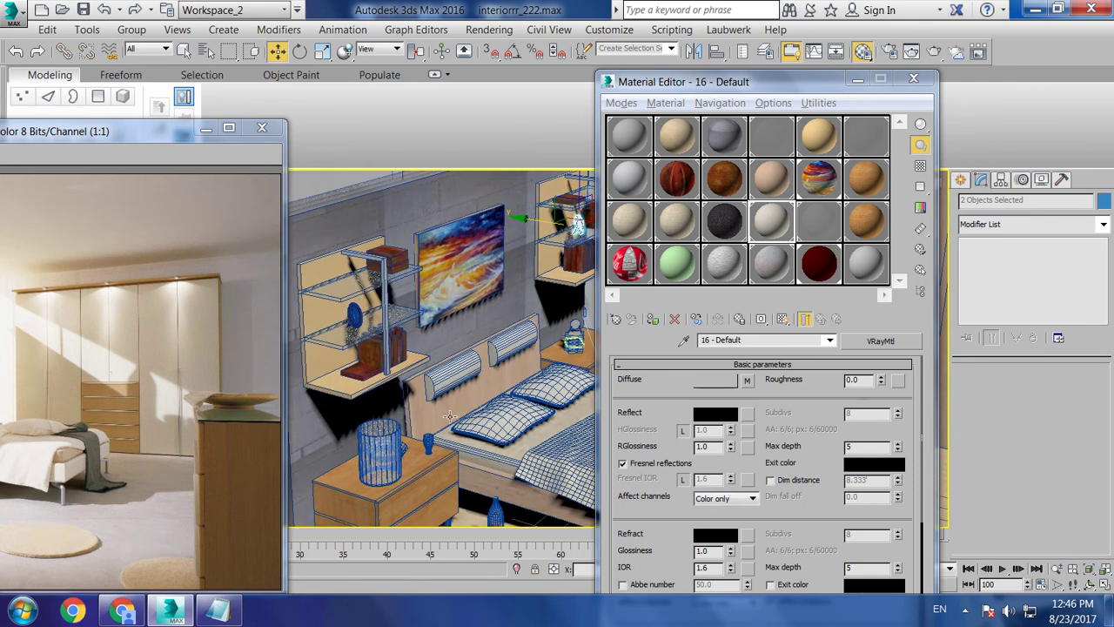
alt+middle_drag(449, 417, 402, 497)
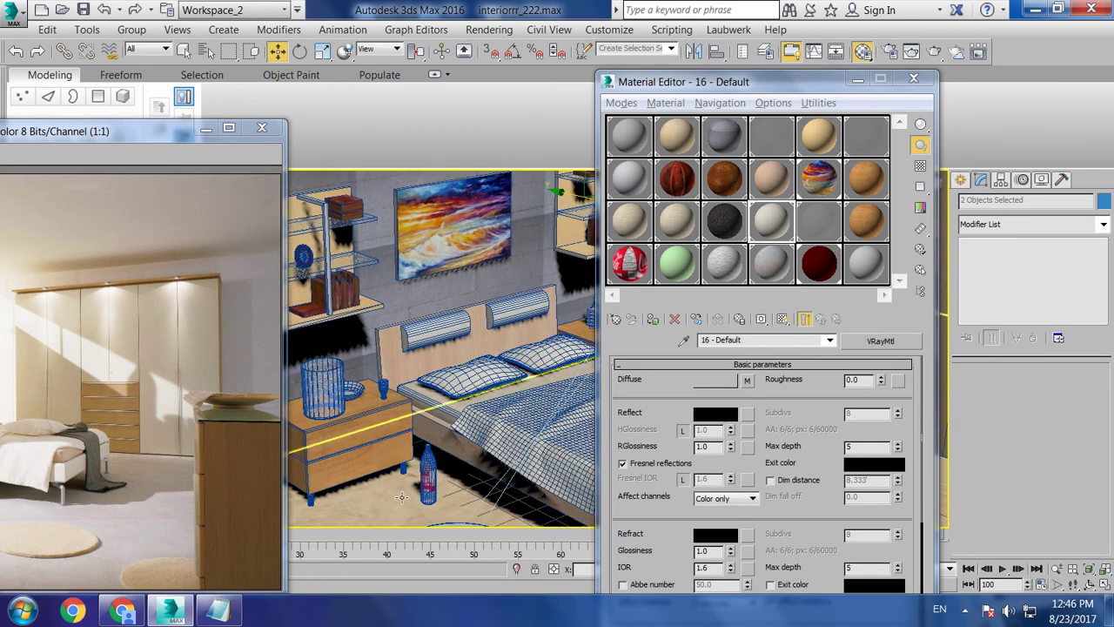
key(shift+z)
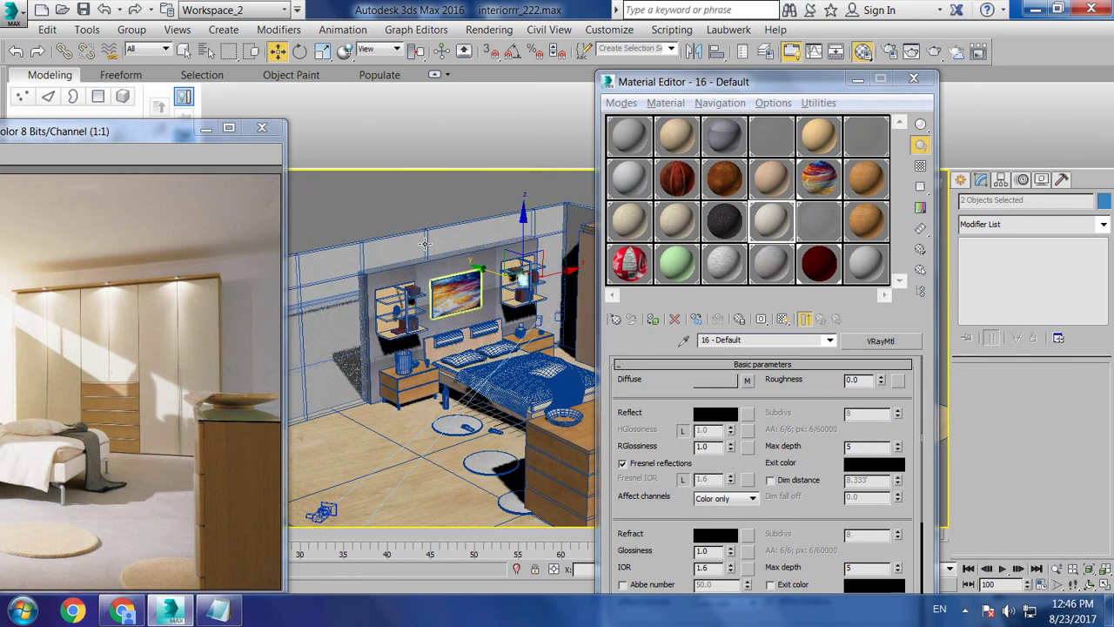
Unhide all hidden objects, select the ceiling, and pick the floor material slot
right_click(399, 201)
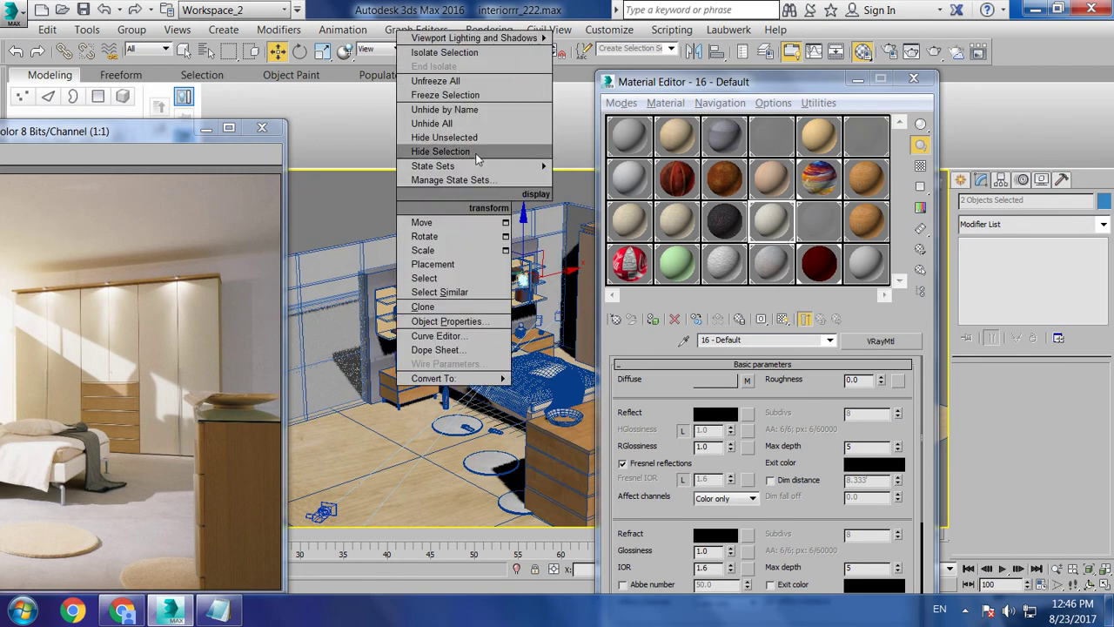
click(510, 123)
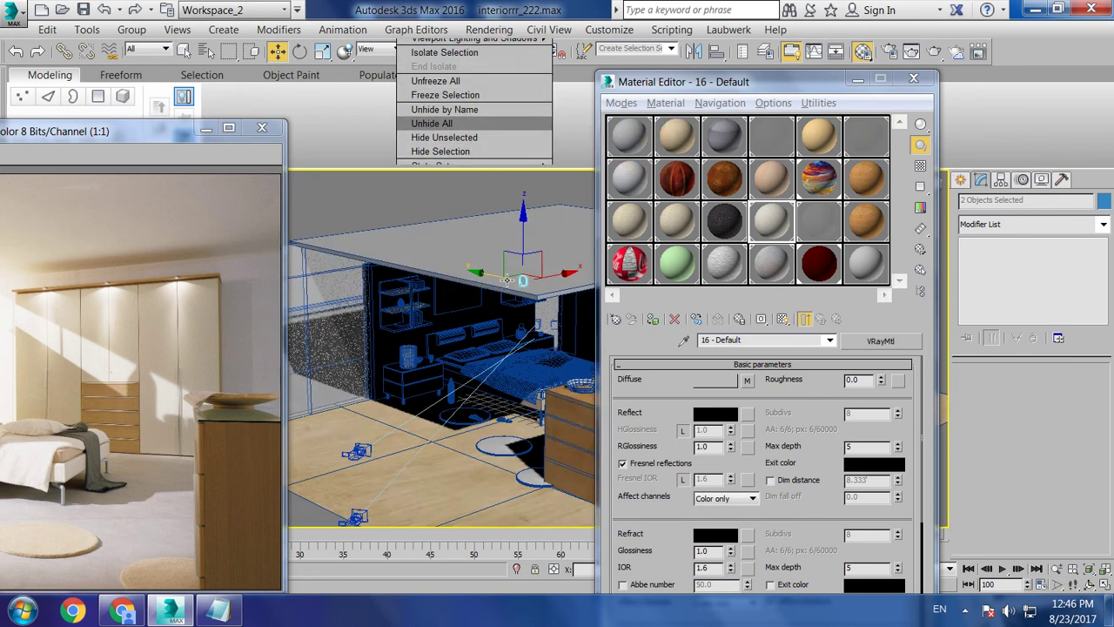
click(507, 279)
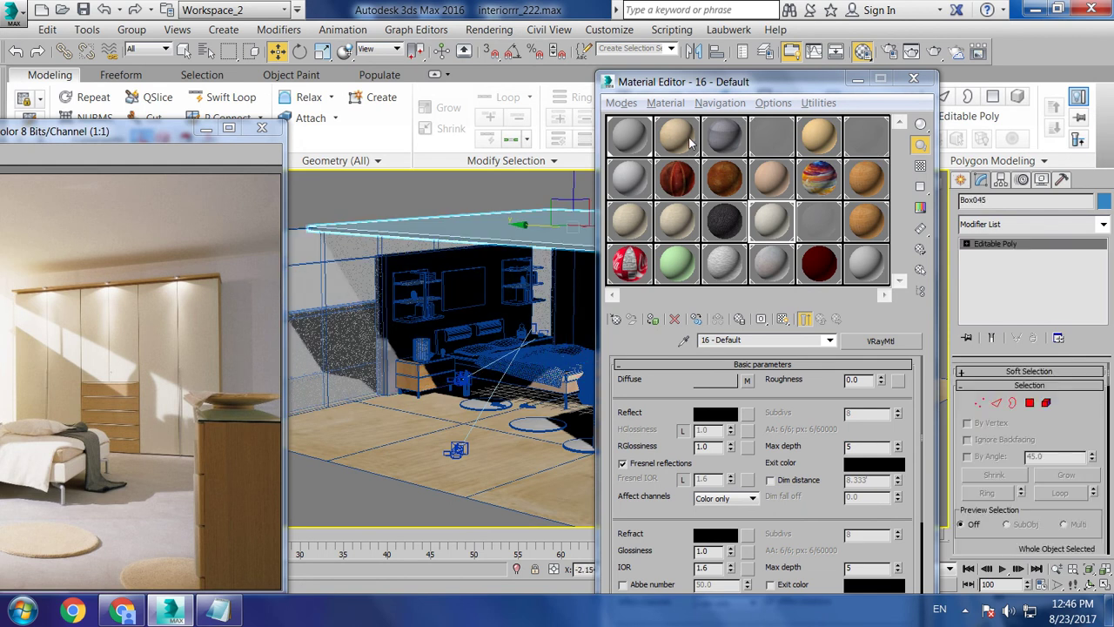
click(690, 141)
Deselect the ceiling, frame the nightstand bowl with Z, and pick an unused material slot
scroll(554, 275, up, 5)
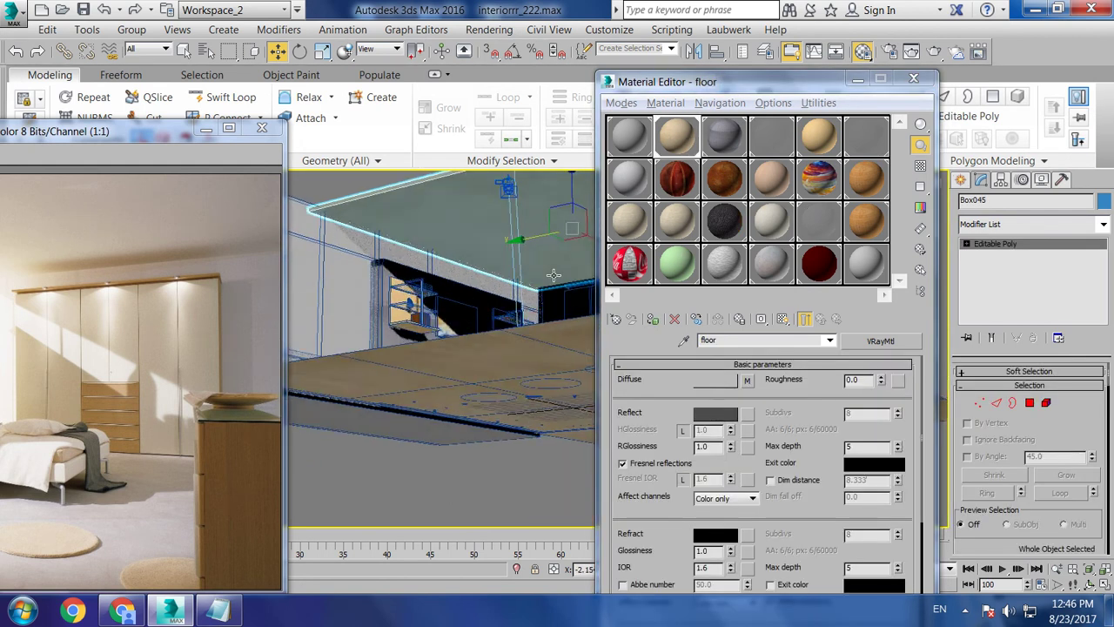
alt+middle_drag(554, 275, 417, 353)
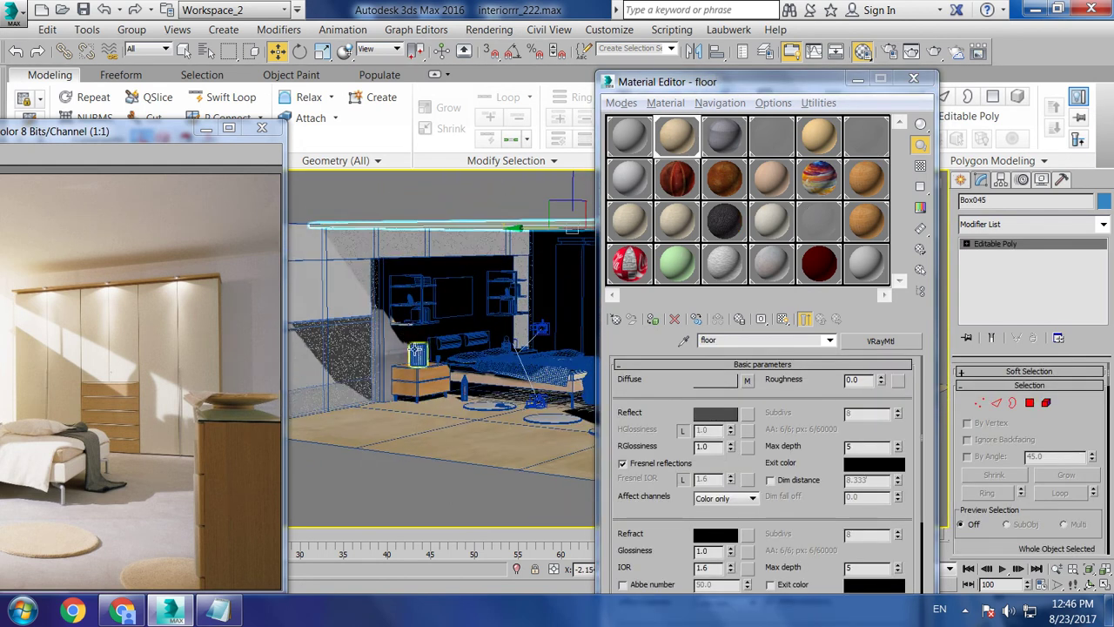
scroll(417, 353, up, 3)
scroll(417, 353, up, 3)
click(443, 317)
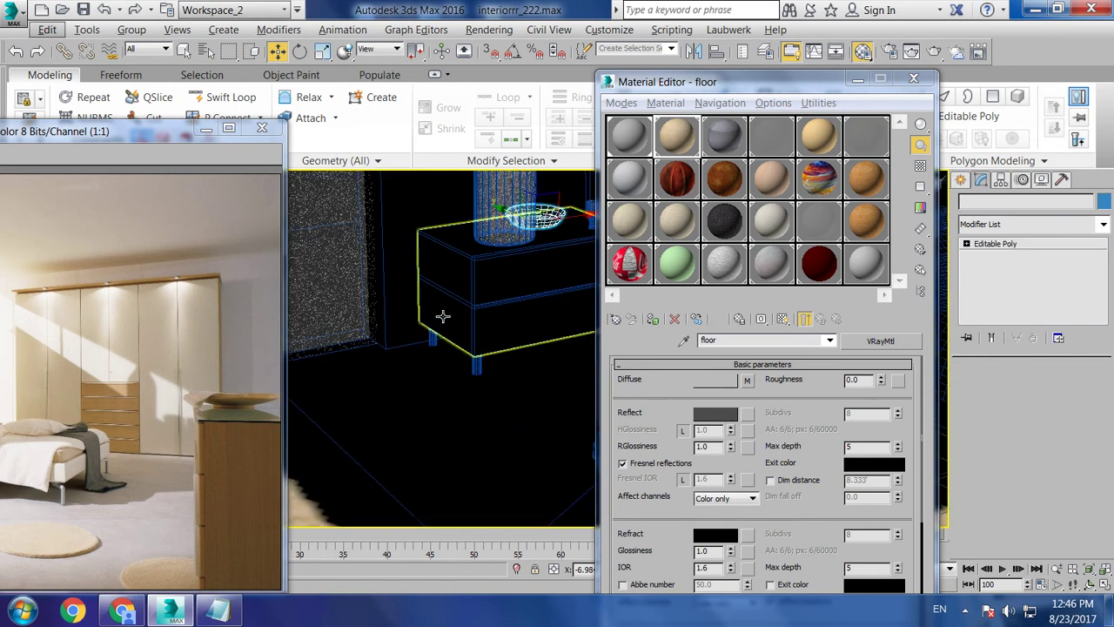
scroll(443, 317, down, 5)
key(z)
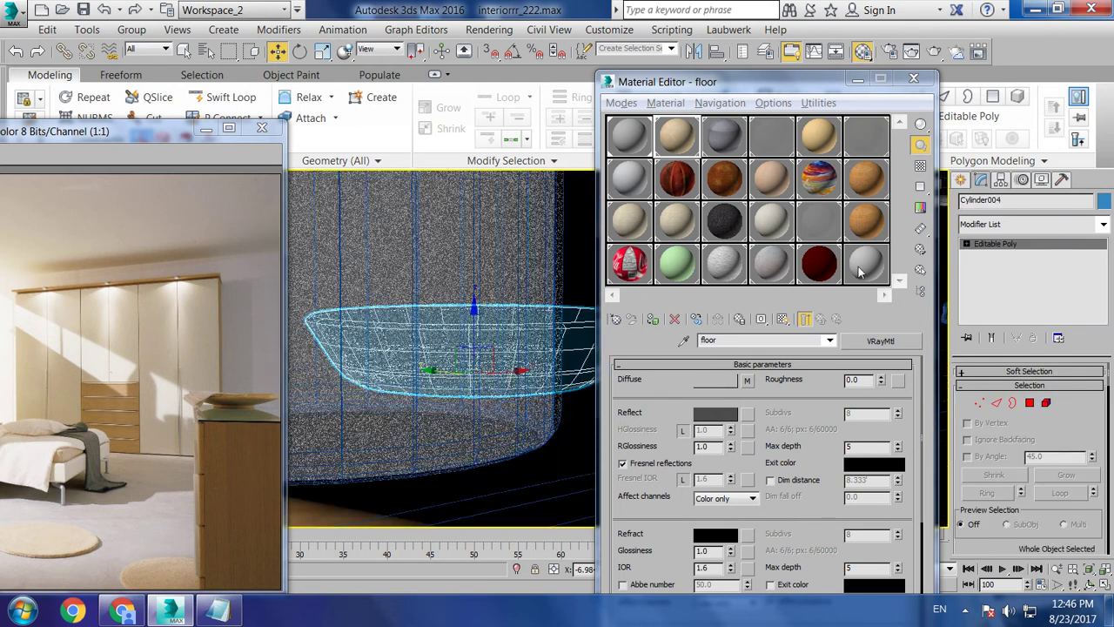
click(860, 271)
Convert slot 24 - Default into a VRayMtl
click(903, 341)
scroll(849, 475, down, 5)
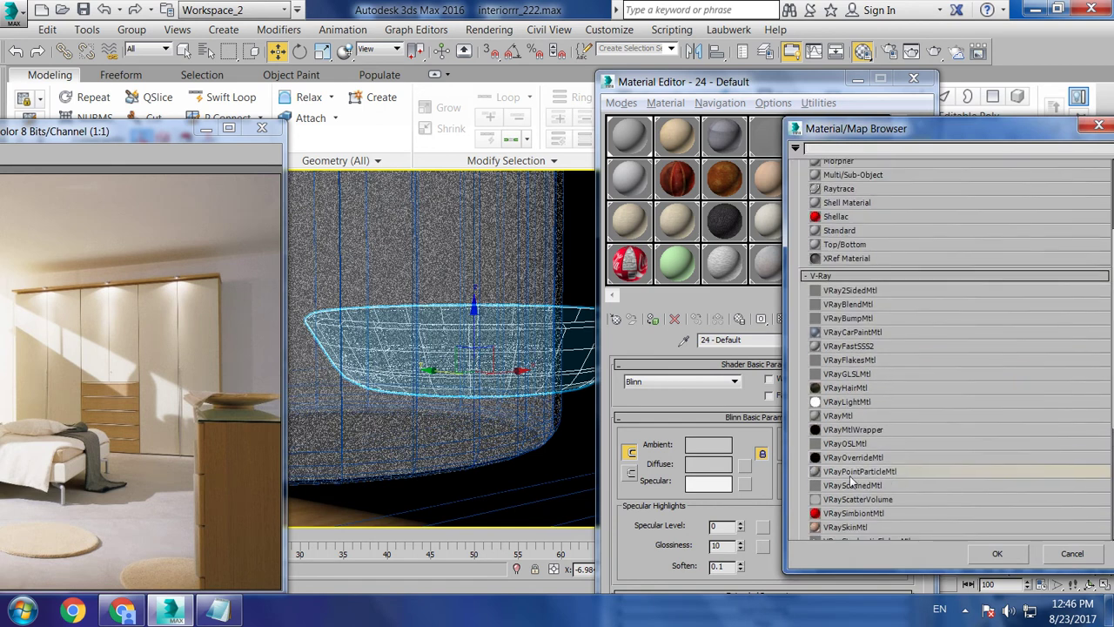
double_click(840, 415)
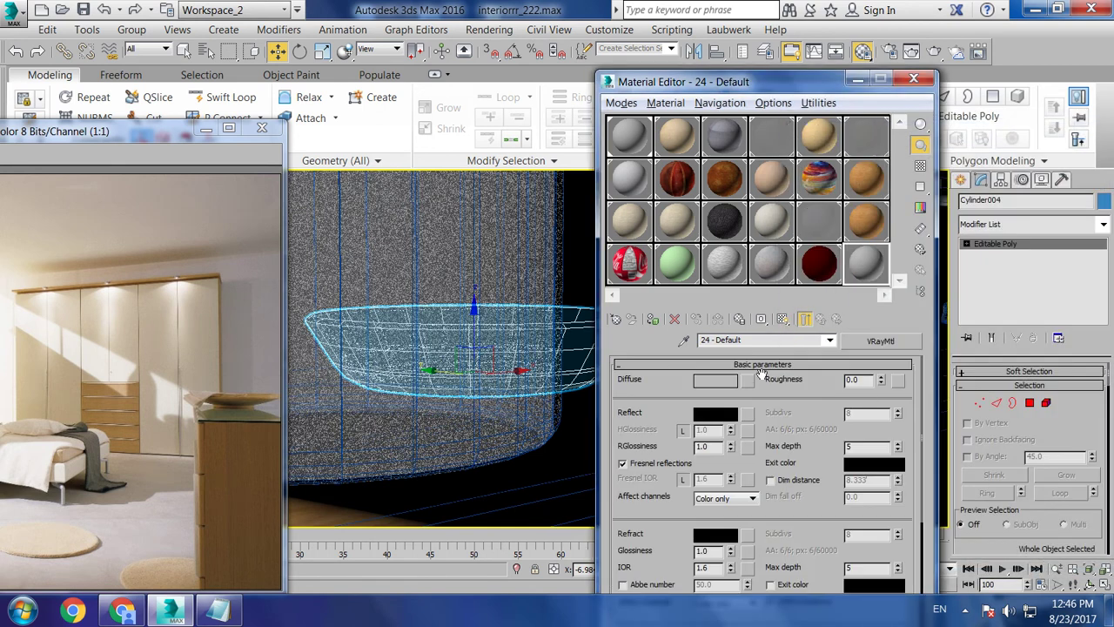
Add a Bitmap diffuse map and preview the 2.-Oil-Painting.jpeg file full size
click(747, 380)
scroll(871, 226, down, 3)
scroll(854, 174, up, 1)
double_click(846, 198)
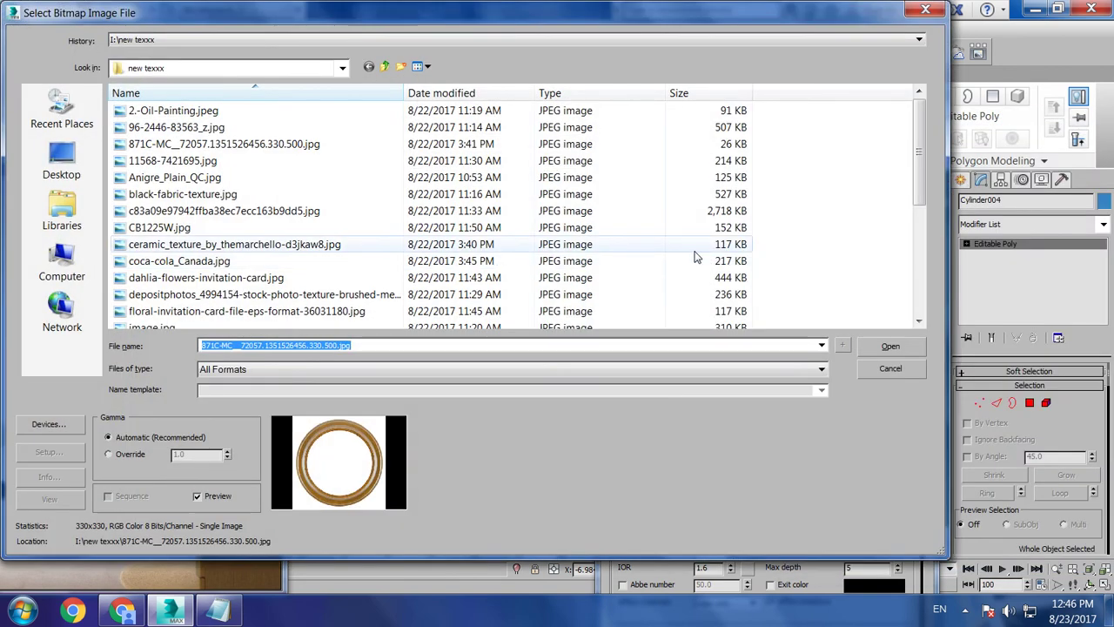
click(659, 110)
right_click(204, 112)
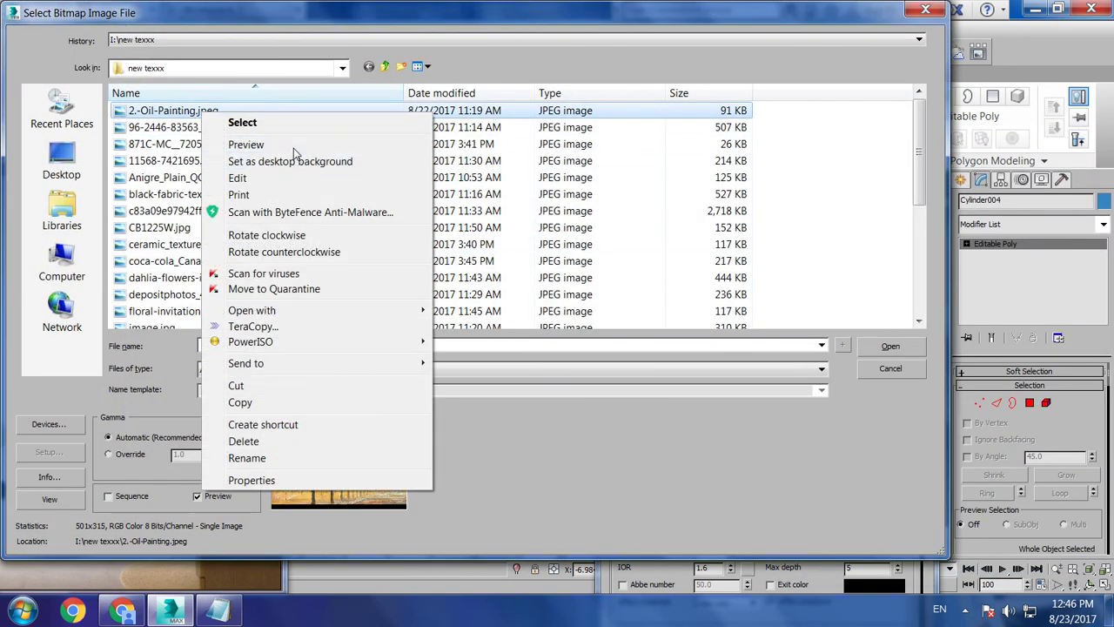
click(292, 147)
Step through four texture images in Windows Photo Viewer, then close the viewer
key(Right)
key(Right)
key(Right)
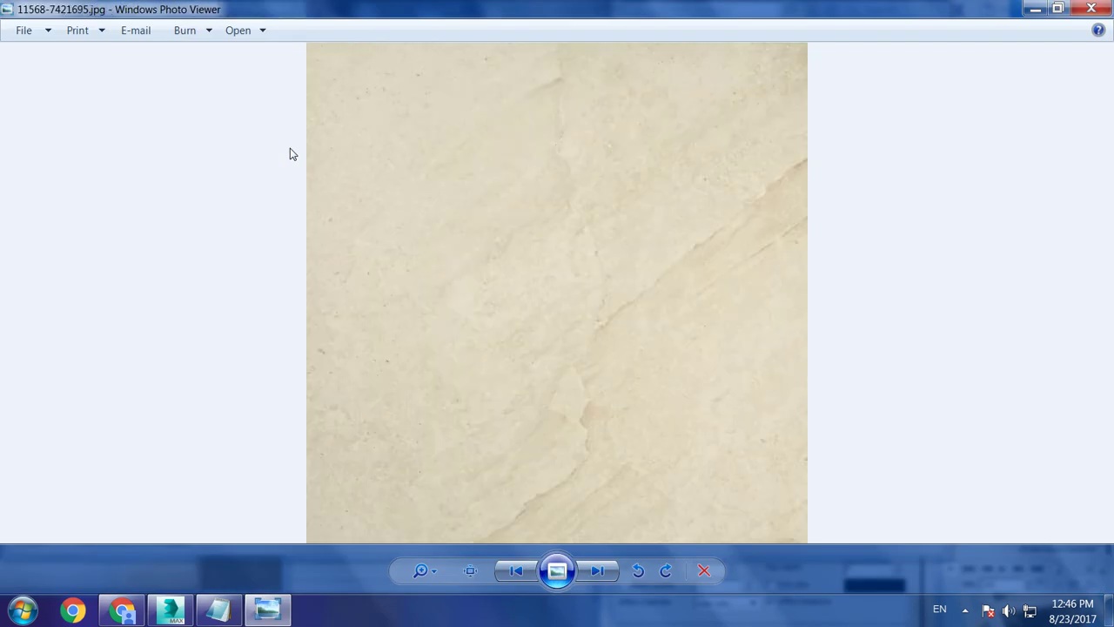
key(Right)
key(Right)
key(Right)
key(Right)
key(Right)
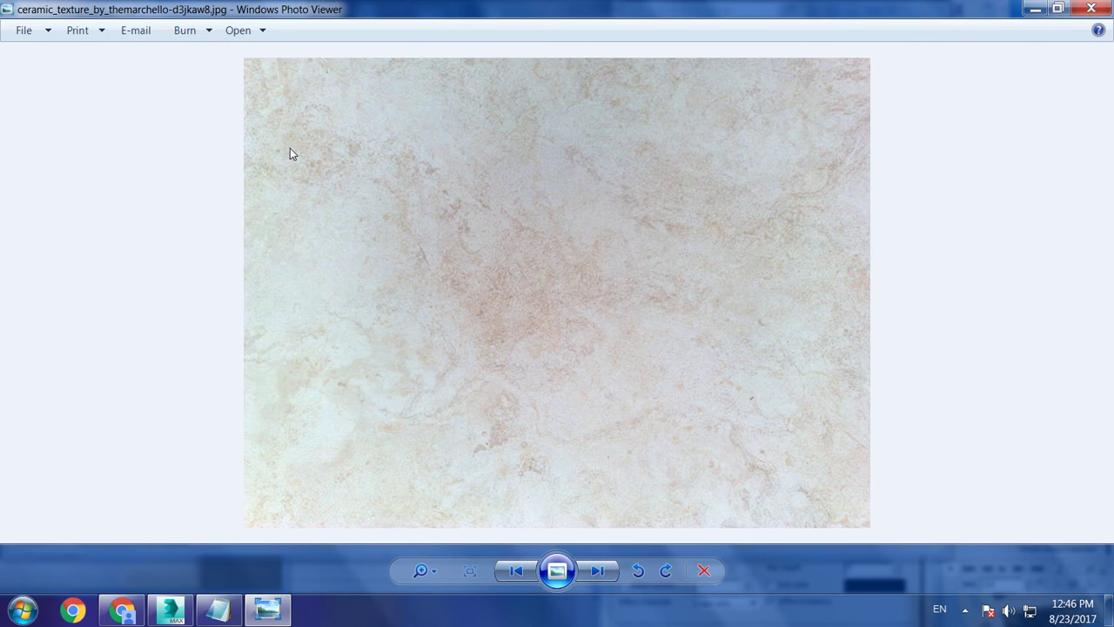
key(Right)
key(Right)
key(Right)
key(Right)
key(Right)
key(Right)
key(Right)
key(Right)
key(Right)
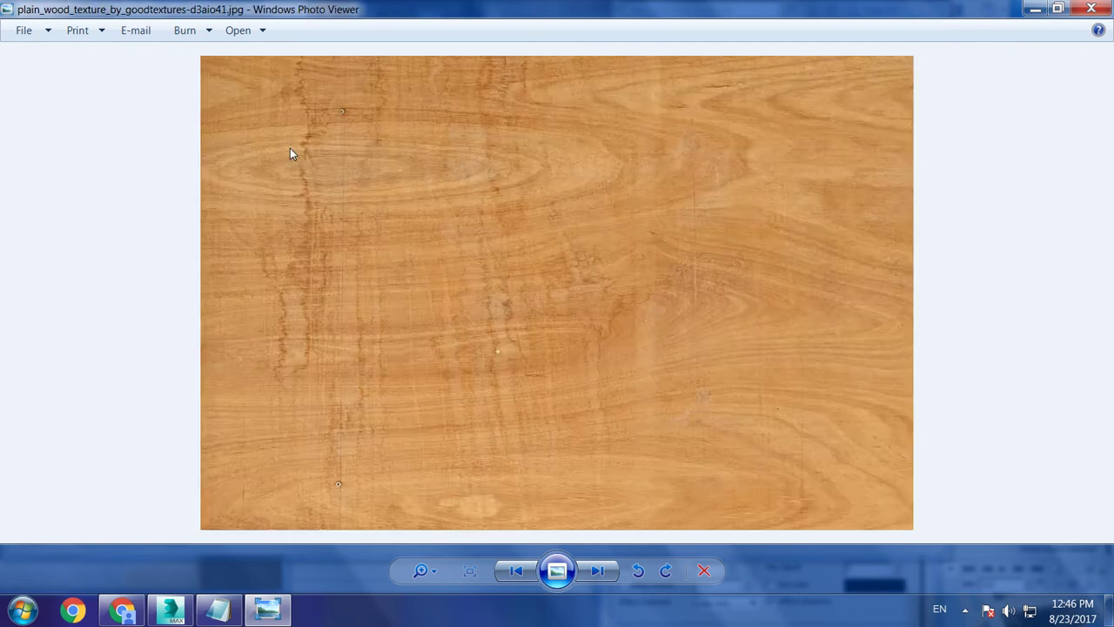
key(Right)
key(Right)
key(Right)
key(Right)
key(Right)
key(Right)
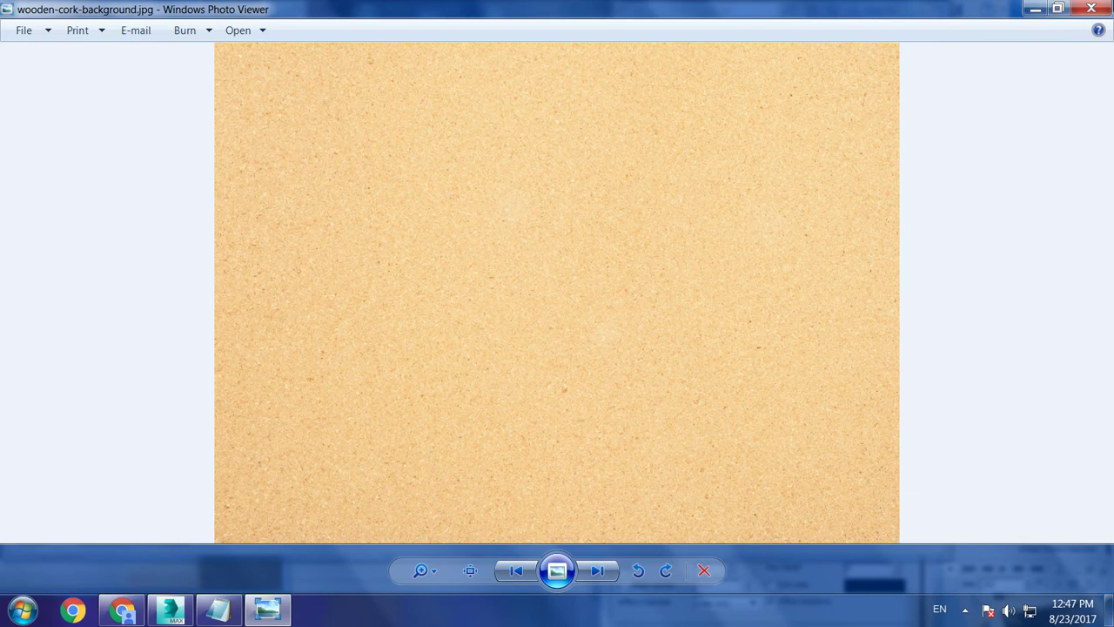
click(1104, 7)
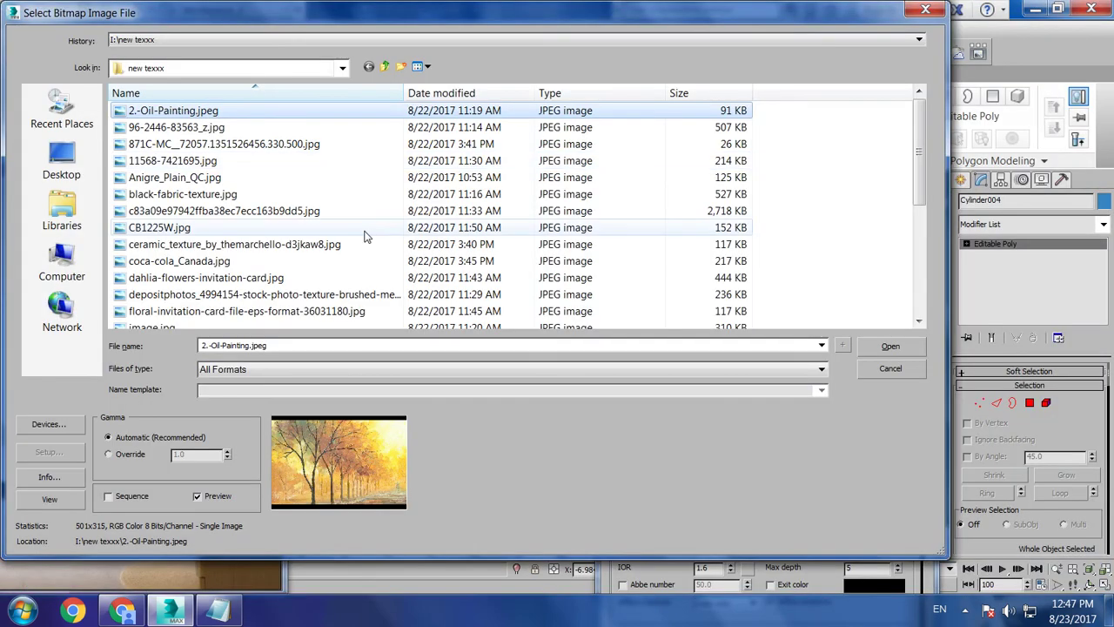
Load wooden-cork-background.jpg as the diffuse bitmap and orbit to the bowl
key(End)
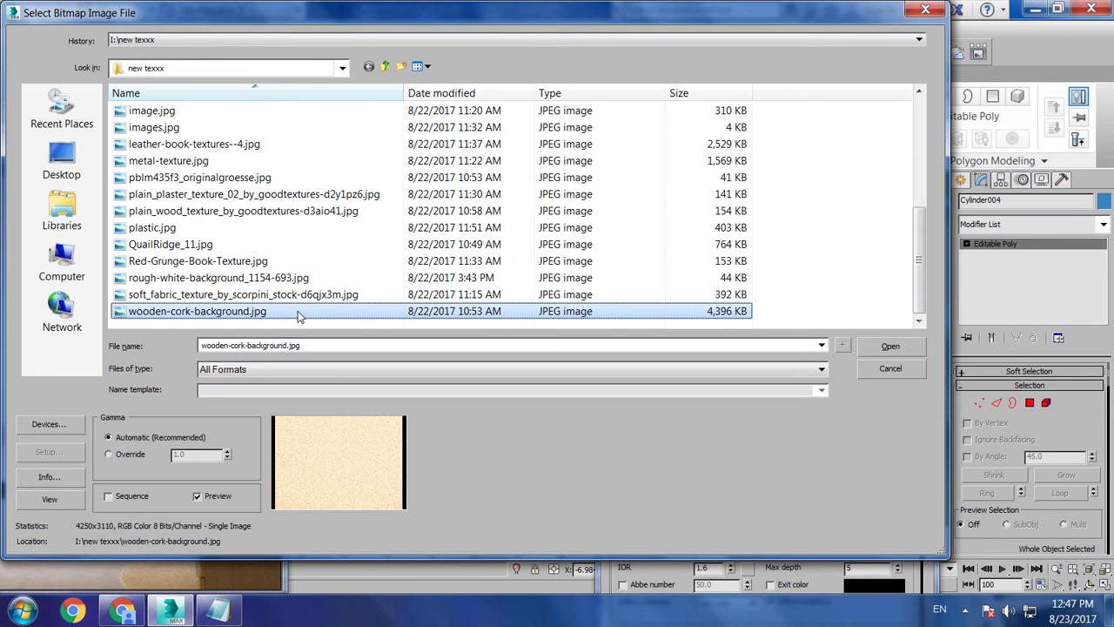
click(884, 346)
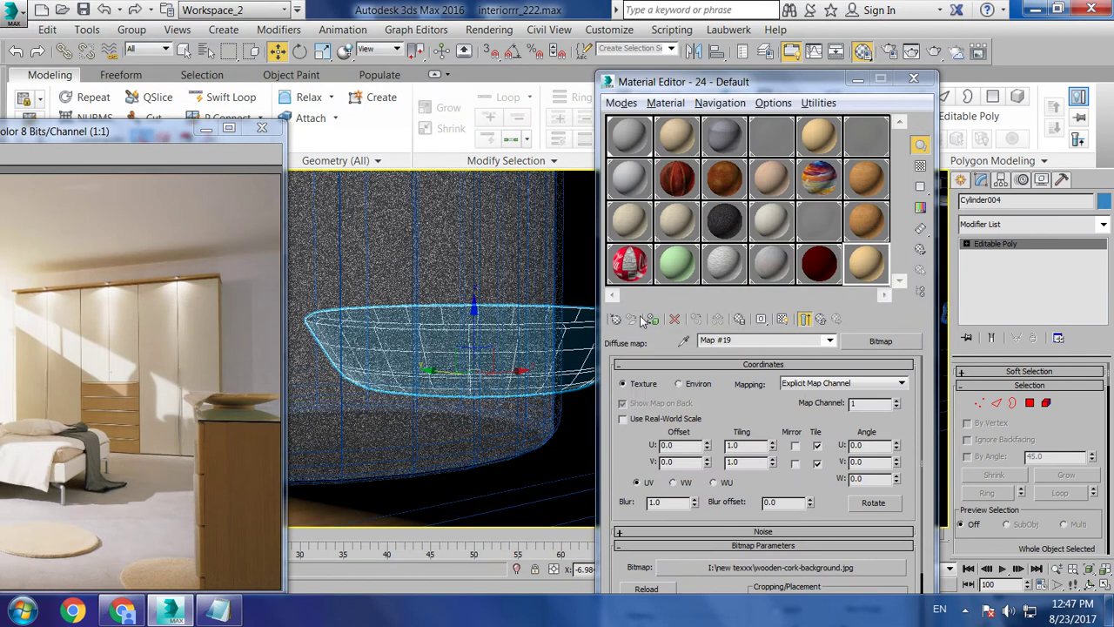
alt+middle_drag(471, 389, 442, 375)
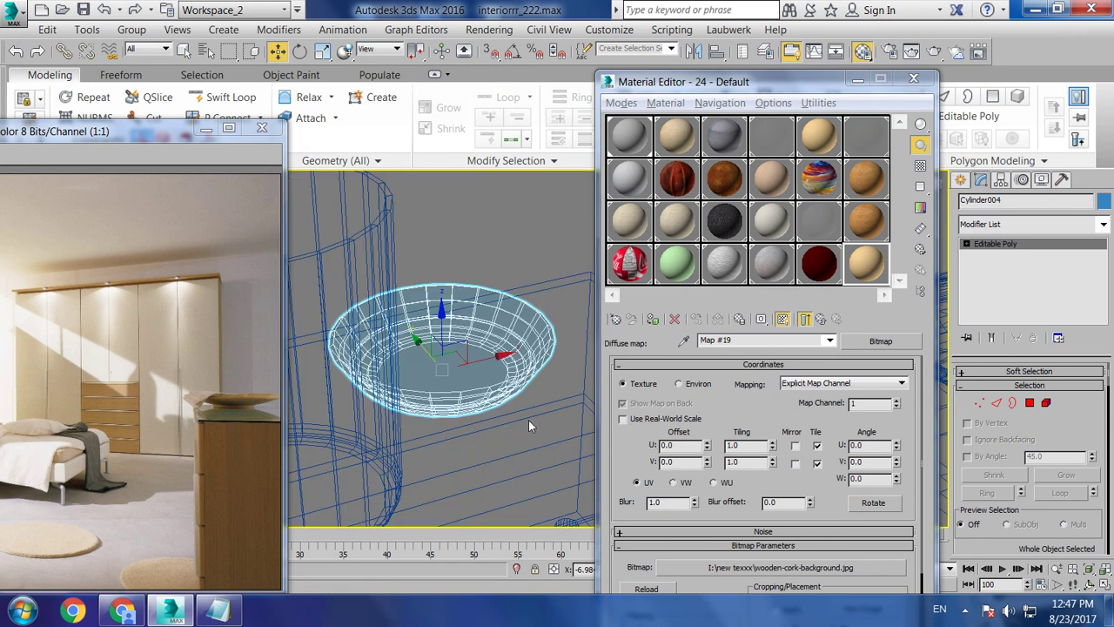
alt+middle_drag(488, 390, 507, 394)
click(508, 395)
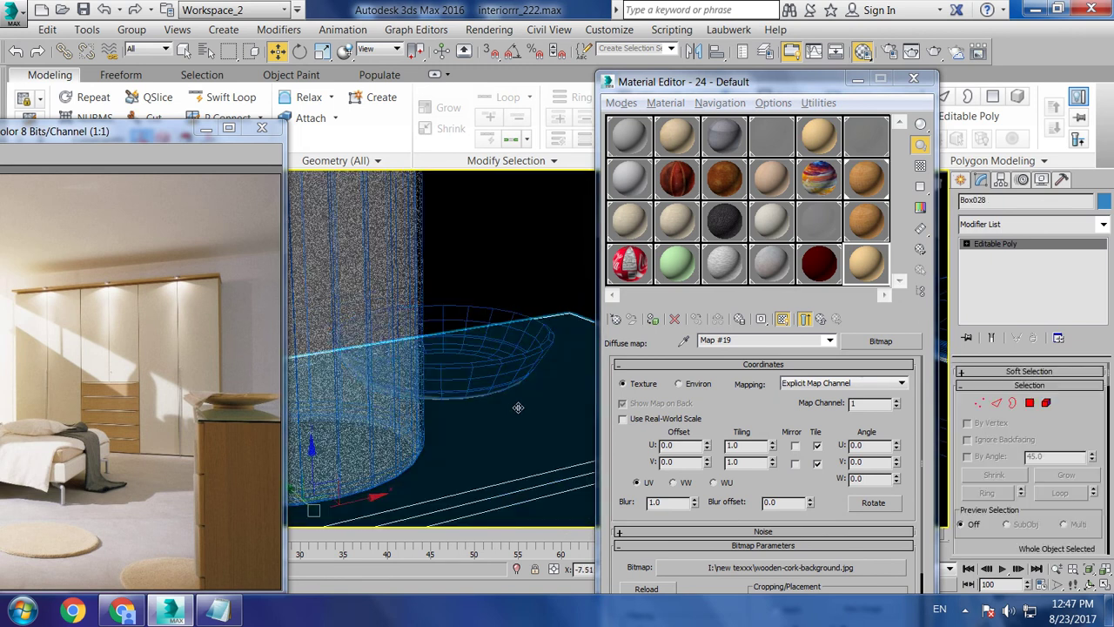
scroll(517, 406, down, 5)
click(494, 384)
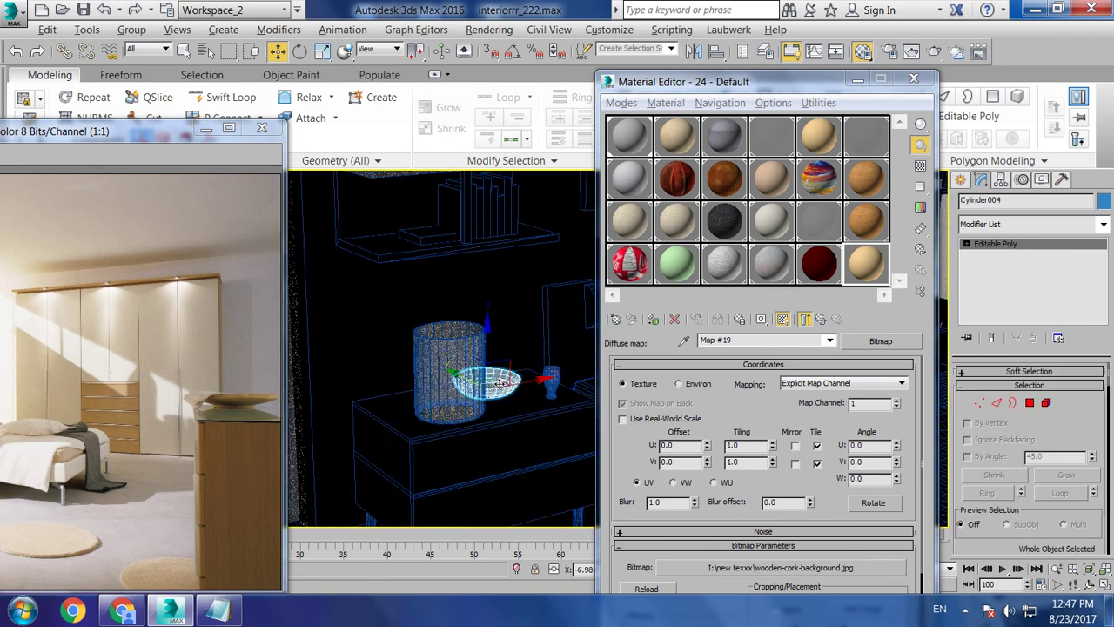
Select the bowl on the dresser and assign it the wooden-cork material
scroll(520, 398, up, 3)
scroll(509, 402, up, 2)
scroll(497, 402, up, 4)
scroll(495, 398, down, 1)
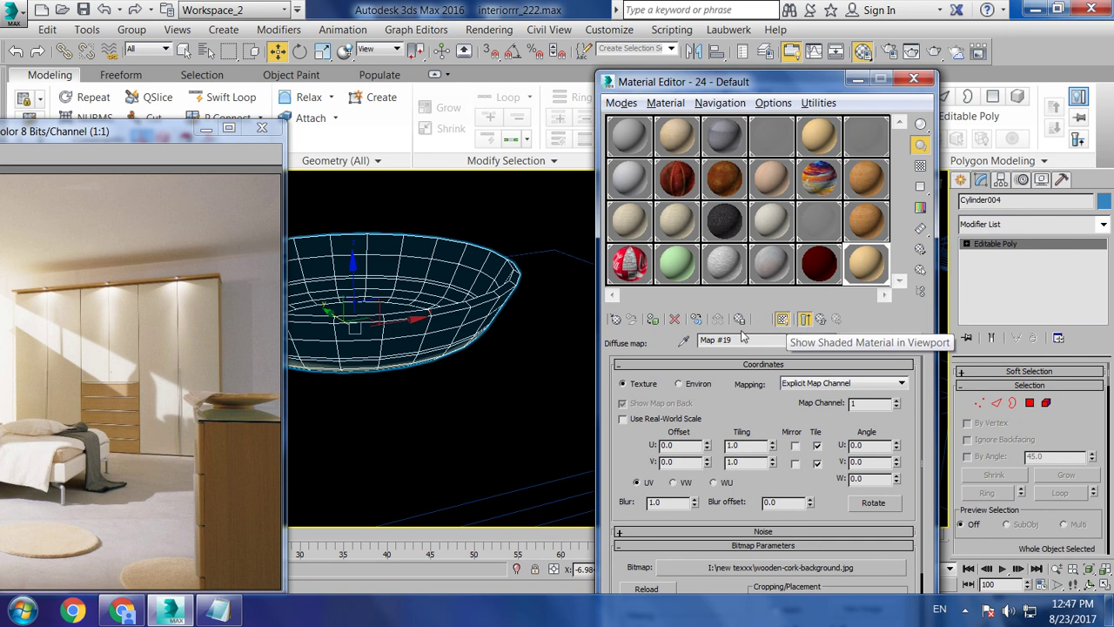
scroll(517, 311, down, 3)
scroll(542, 363, down, 4)
middle_drag(542, 363, 337, 320)
click(505, 311)
alt+middle_drag(505, 311, 508, 264)
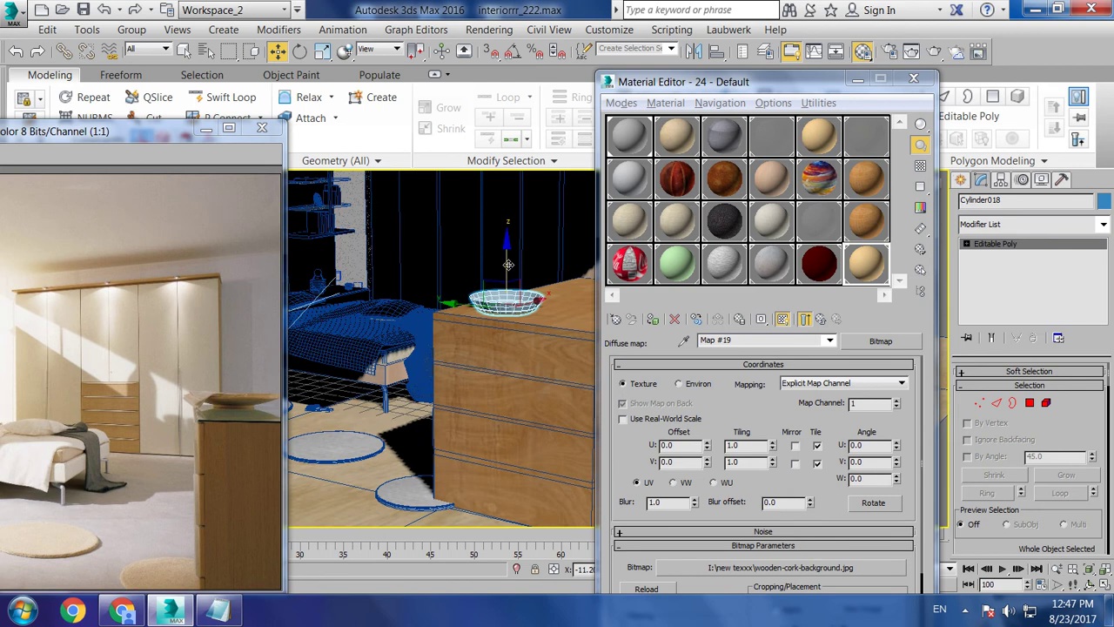
click(654, 321)
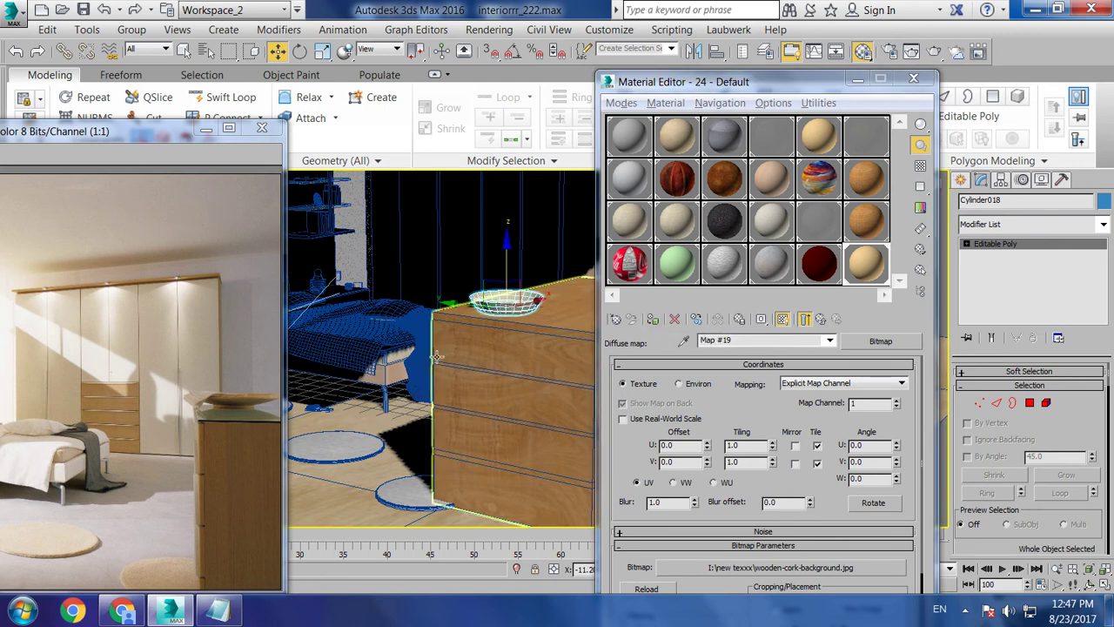
Switch the viewport back to look through PhysCamera002
alt+middle_drag(499, 353, 421, 394)
key(c)
double_click(497, 190)
Minimize the Material Editor and frame buffer, enable Safe Frame, and set the viewport to Shaded
click(862, 81)
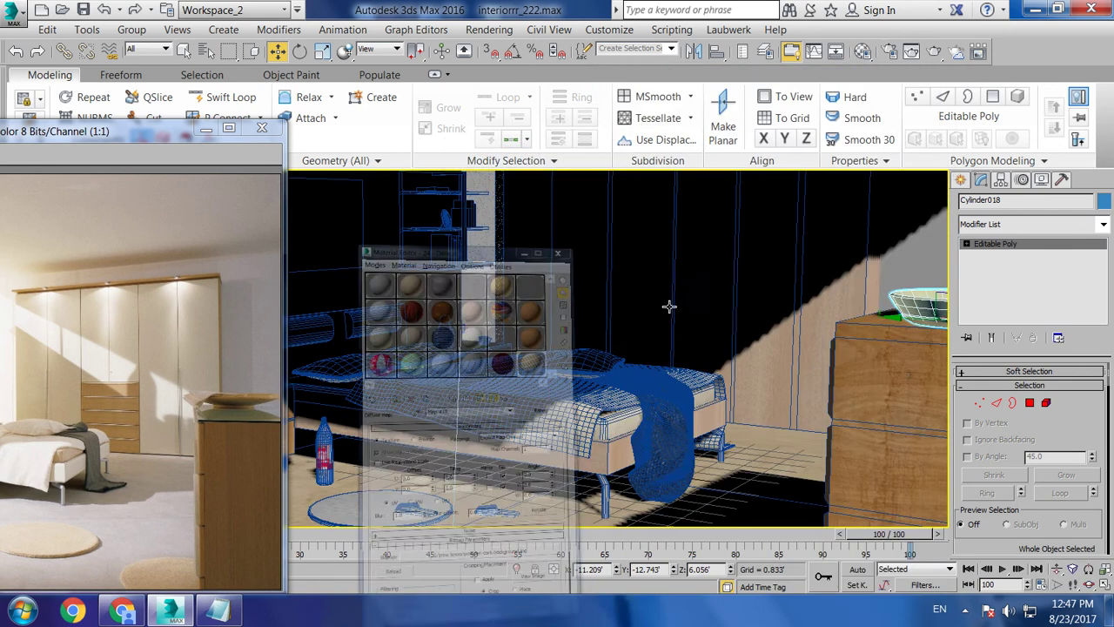
click(211, 137)
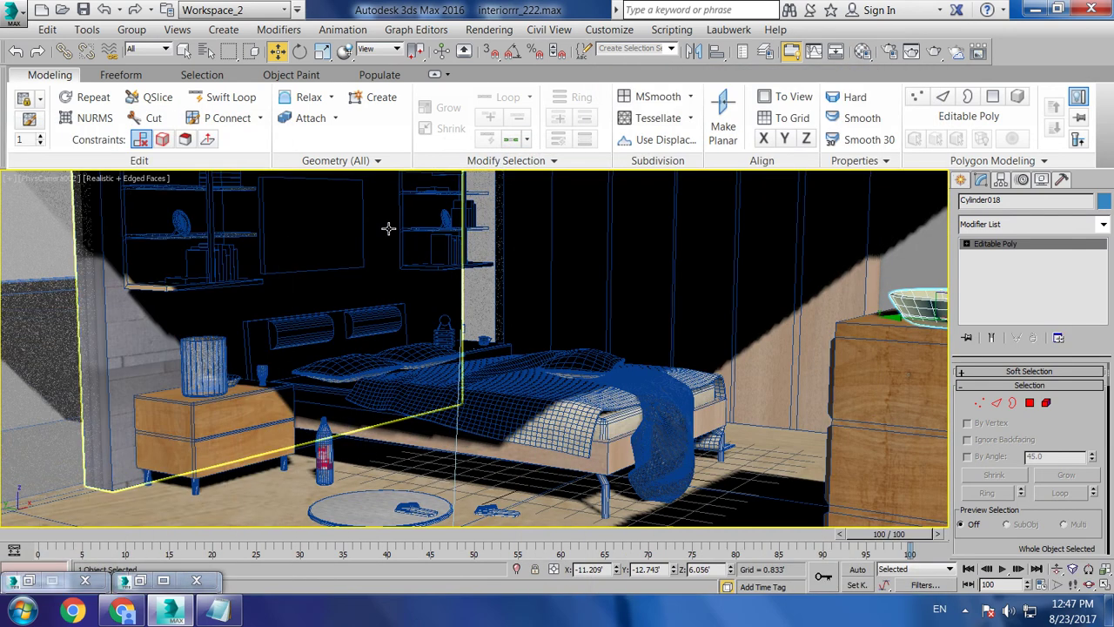
key(shift+f)
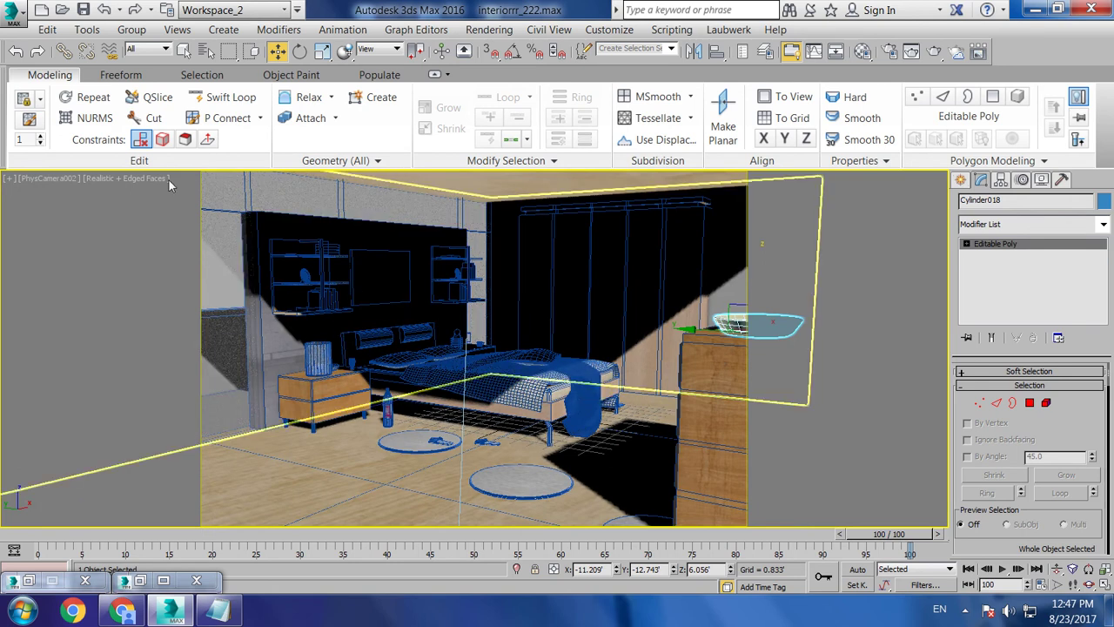
click(141, 178)
click(180, 212)
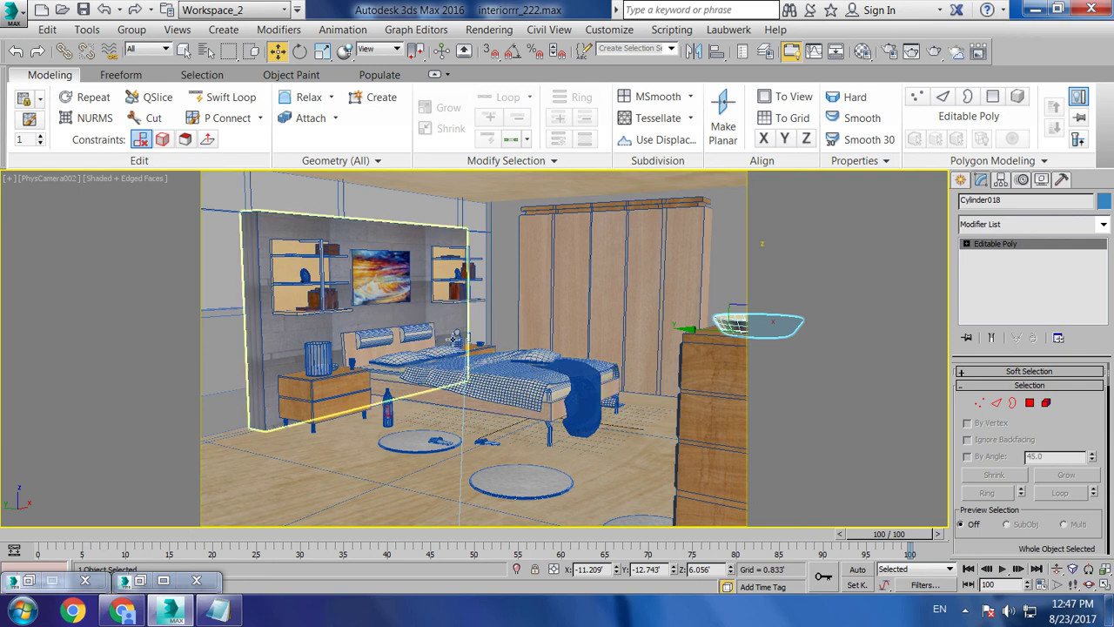
click(460, 338)
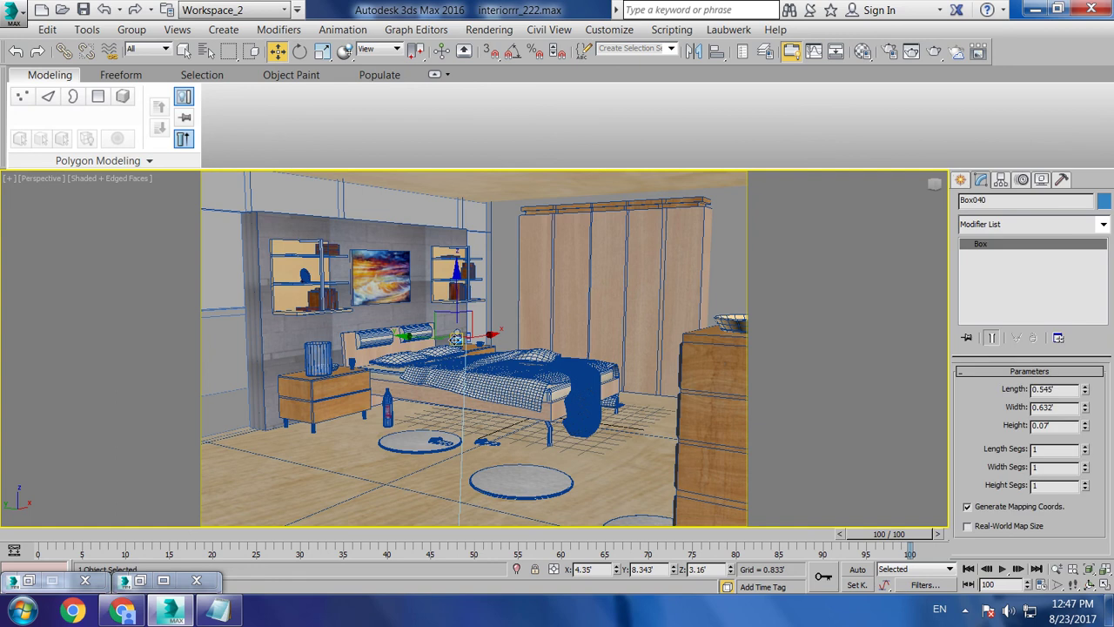
In a perspective view, select the lamp's sphere, legs and all stacked boxes
key(p)
key(z)
click(497, 233)
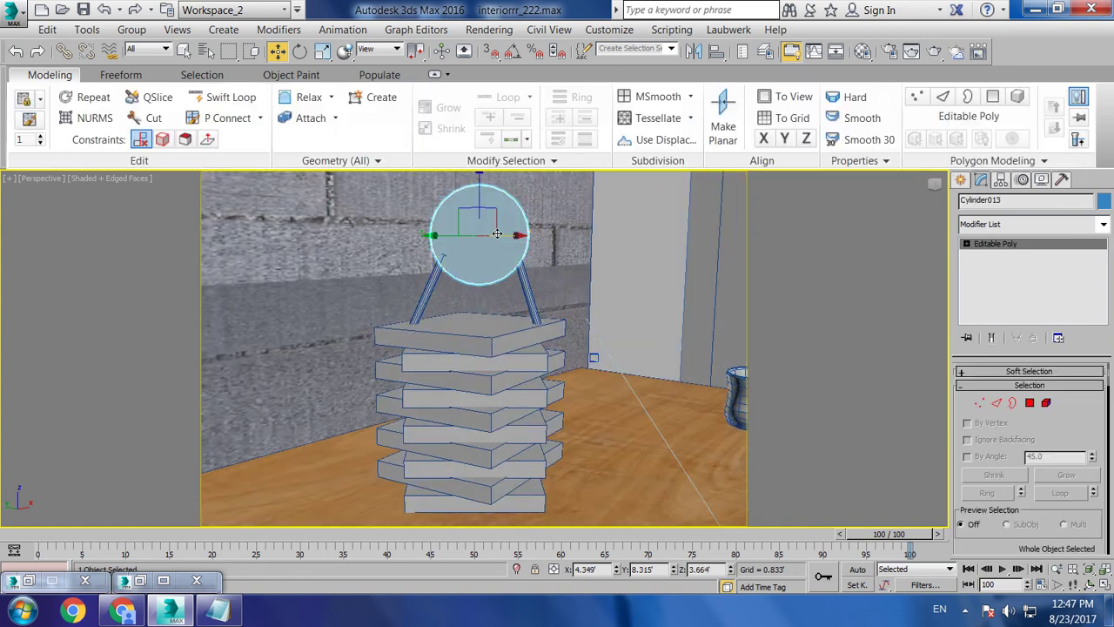
ctrl+click(527, 300)
ctrl+click(425, 300)
ctrl+click(461, 335)
ctrl+click(432, 362)
ctrl+click(421, 385)
ctrl+click(411, 407)
ctrl+click(401, 432)
ctrl+click(396, 449)
ctrl+click(409, 471)
ctrl+click(420, 488)
ctrl+click(431, 506)
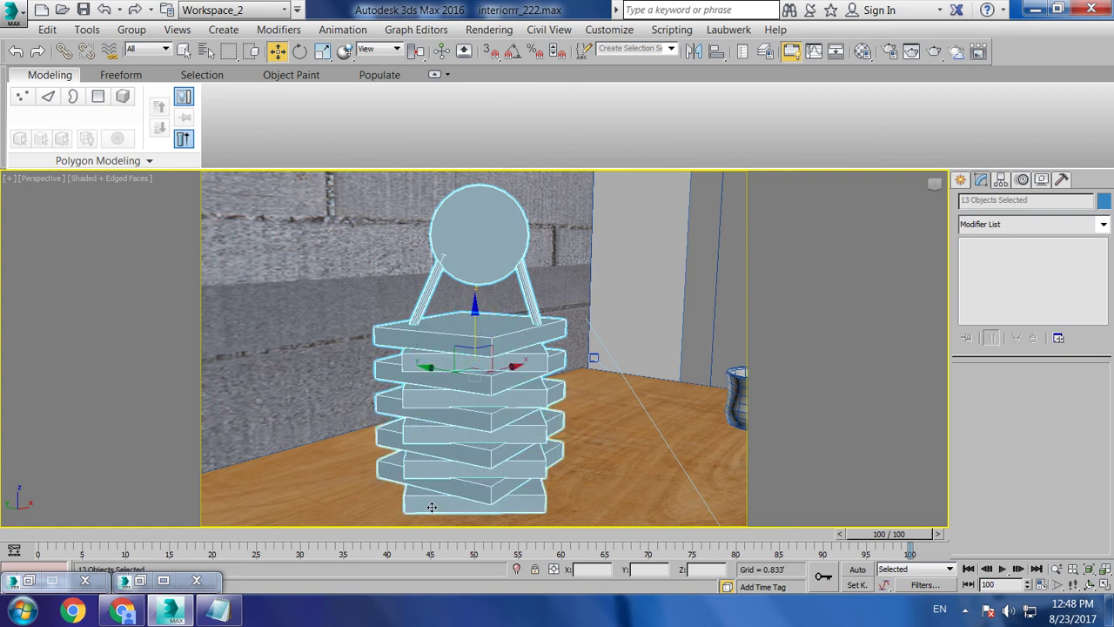
Assign the 03 - Default QuailRidge_11 material to the lamp and tile it 3 by 3
key(m)
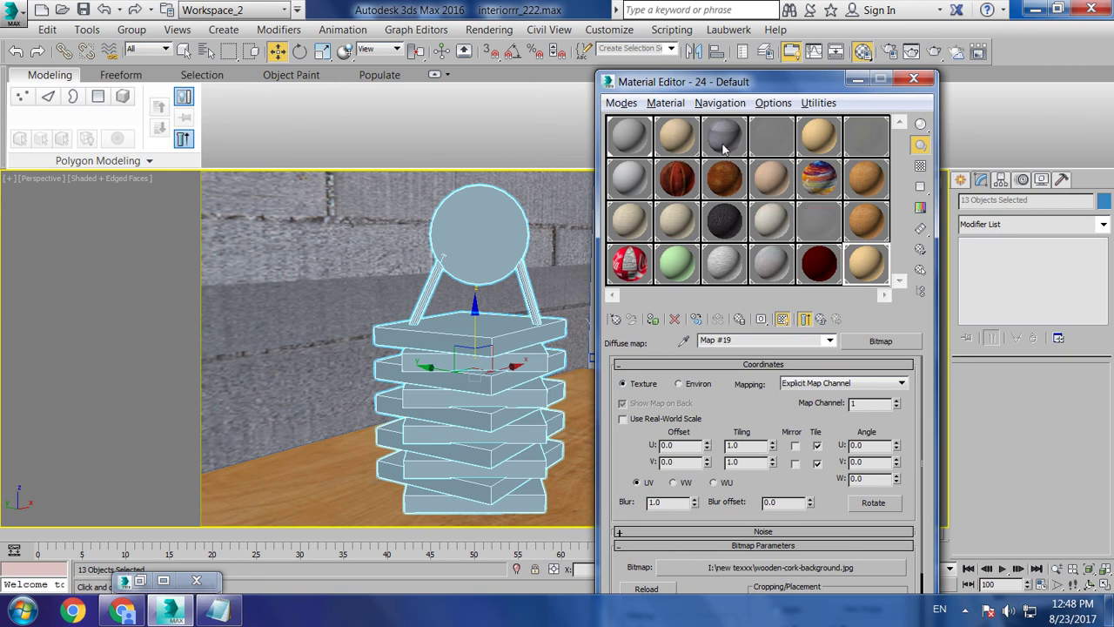
click(723, 147)
click(746, 381)
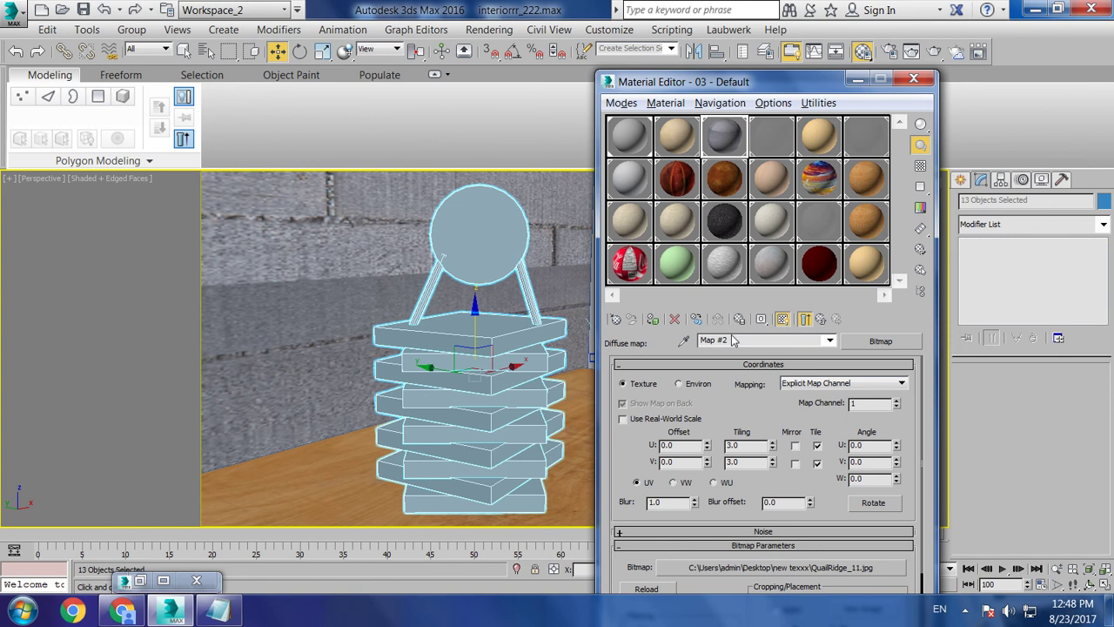
click(655, 319)
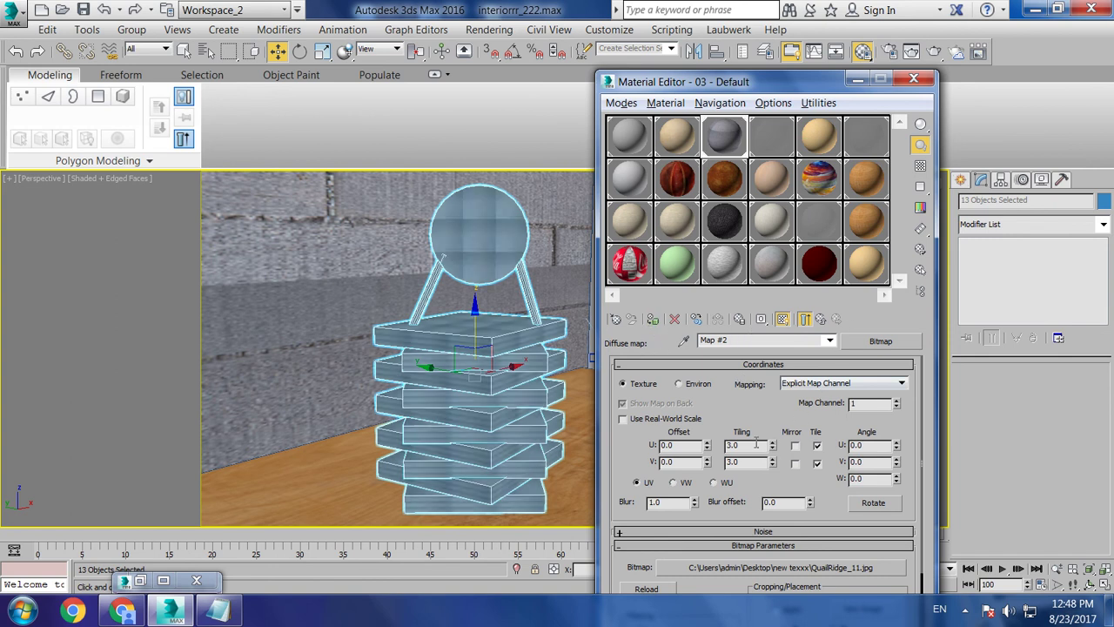
key(Tab)
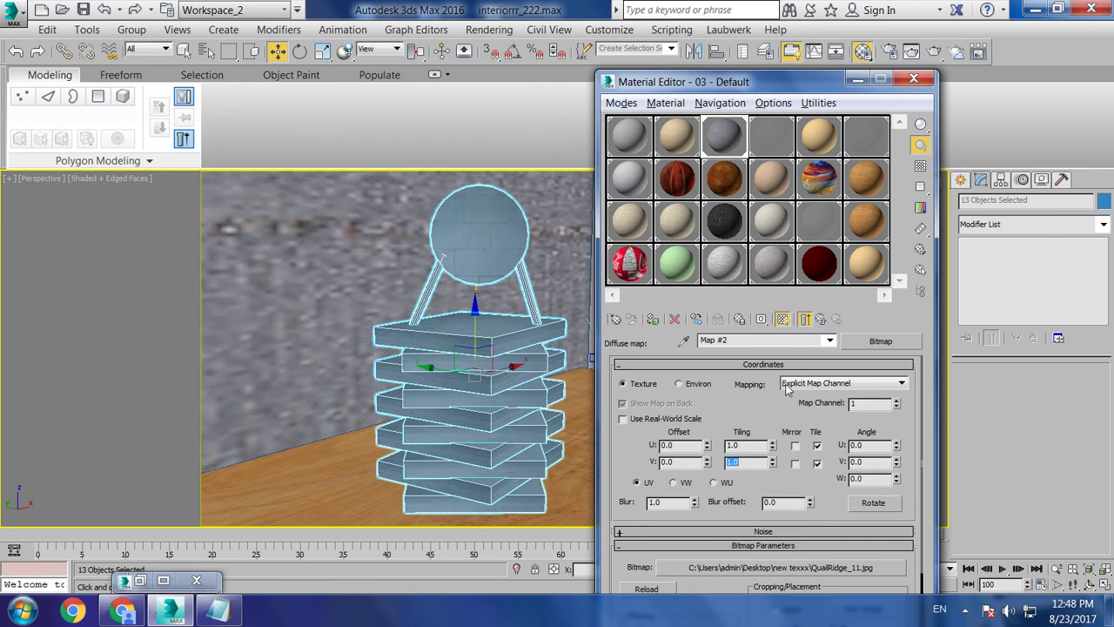
key(Tab)
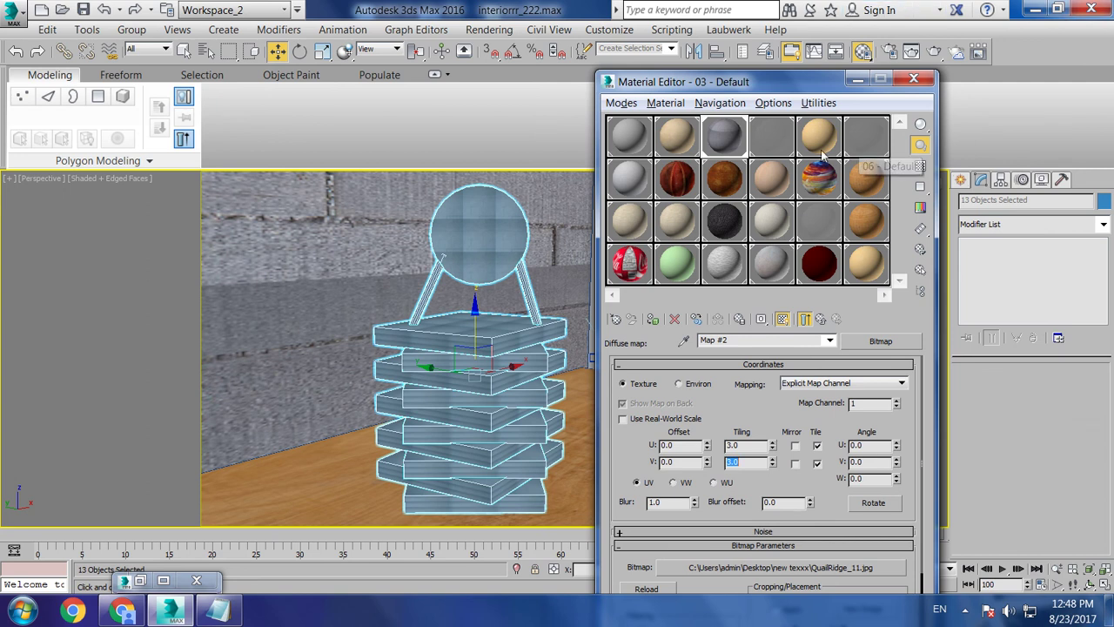
Open 07 - Default's metal-texture map, stop its viewport preview, and clear the selection
click(625, 183)
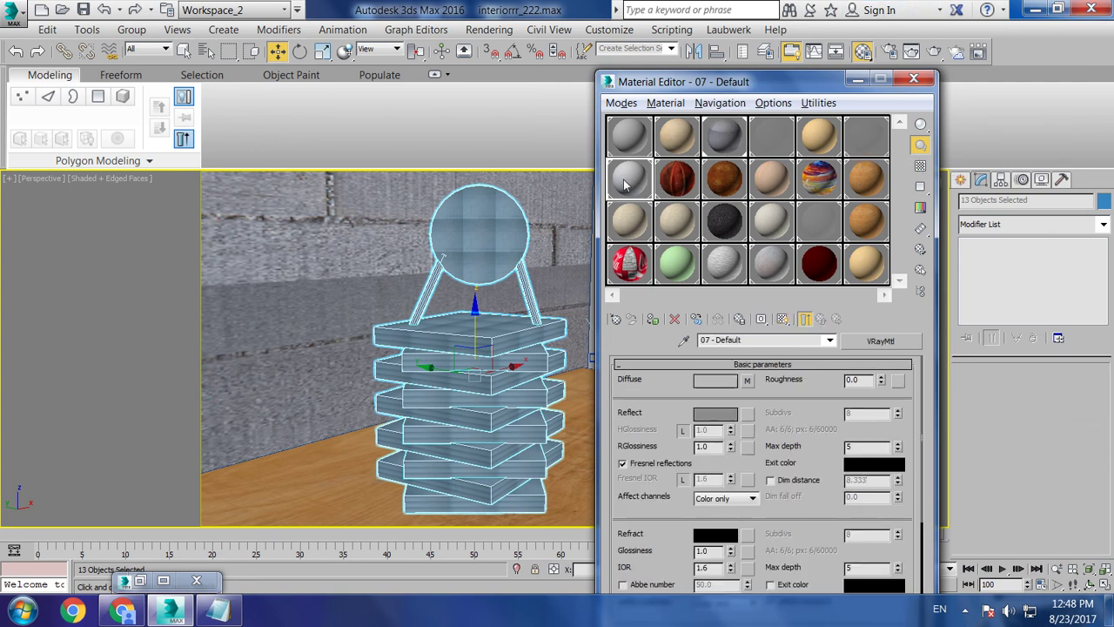
click(747, 382)
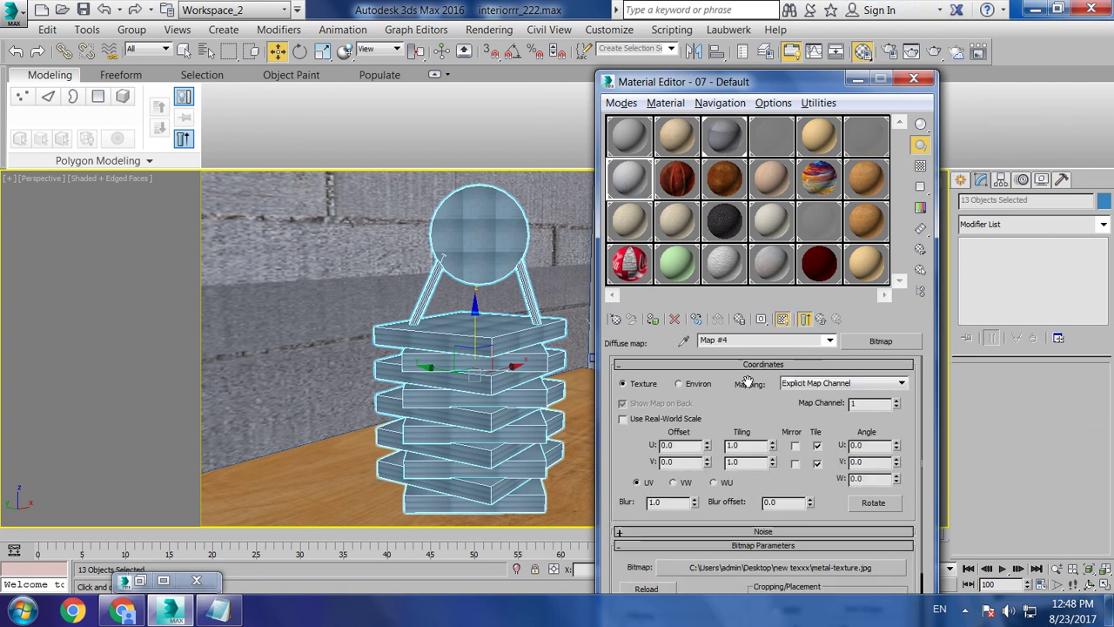
click(654, 320)
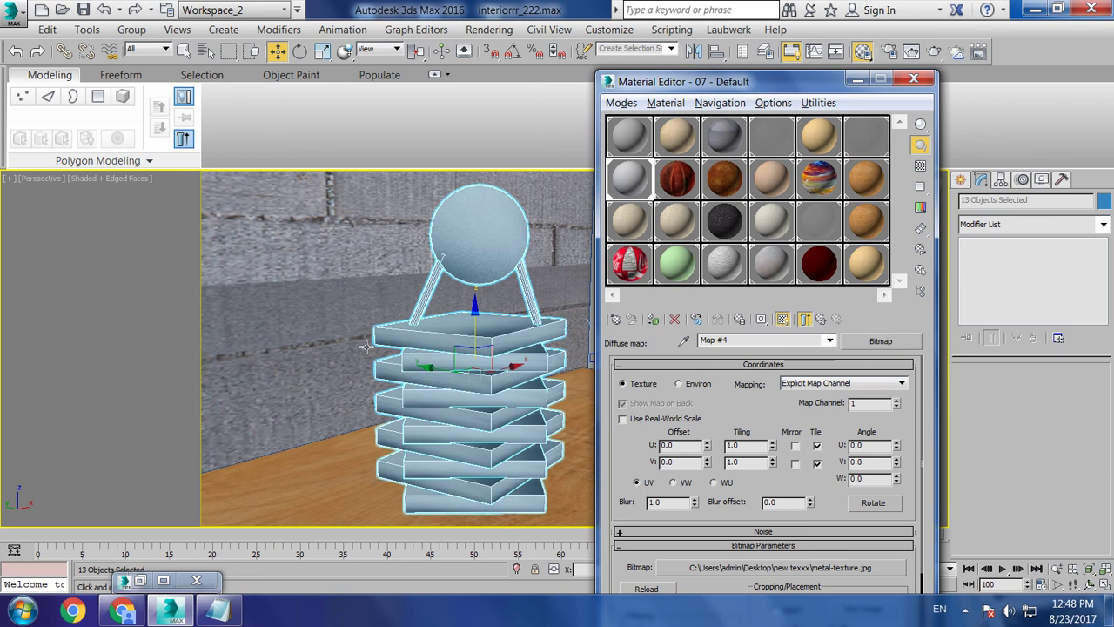
scroll(429, 211, down, 3)
scroll(430, 211, down, 5)
scroll(430, 211, down, 3)
click(429, 210)
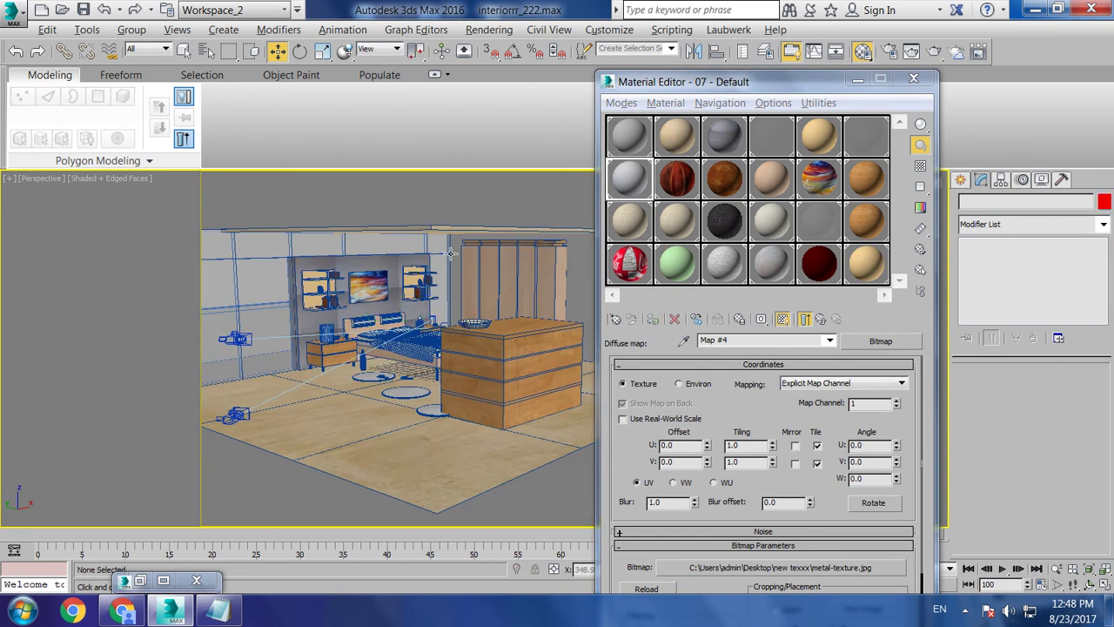
alt+middle_drag(429, 211, 474, 264)
Render the bedroom through PhysCamera002 with V-Ray, then close the frame buffer
key(c)
double_click(508, 191)
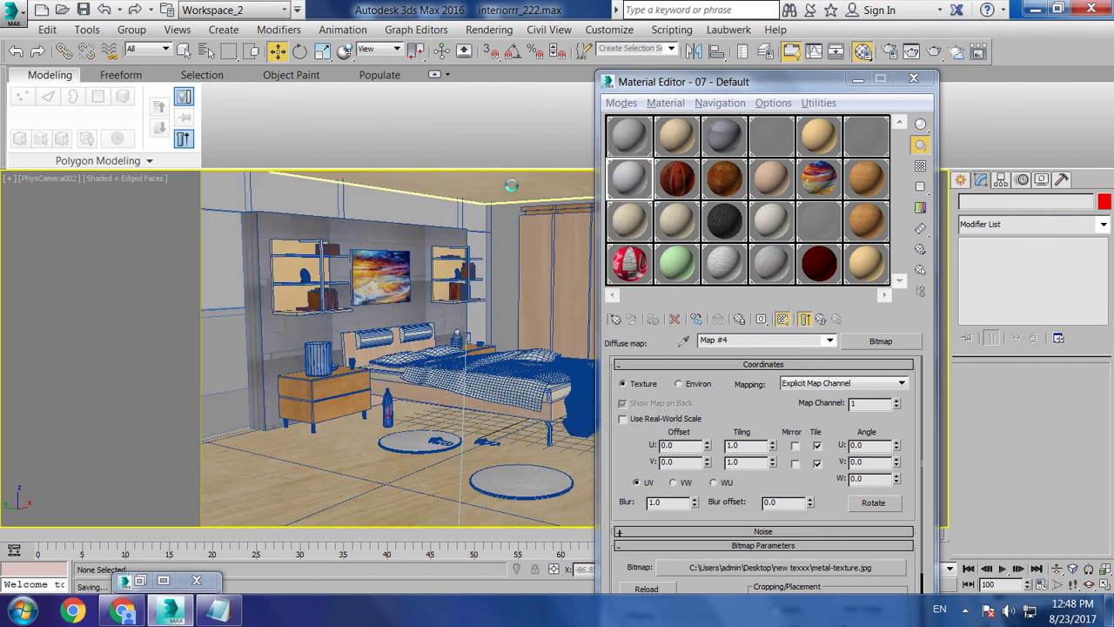
click(857, 79)
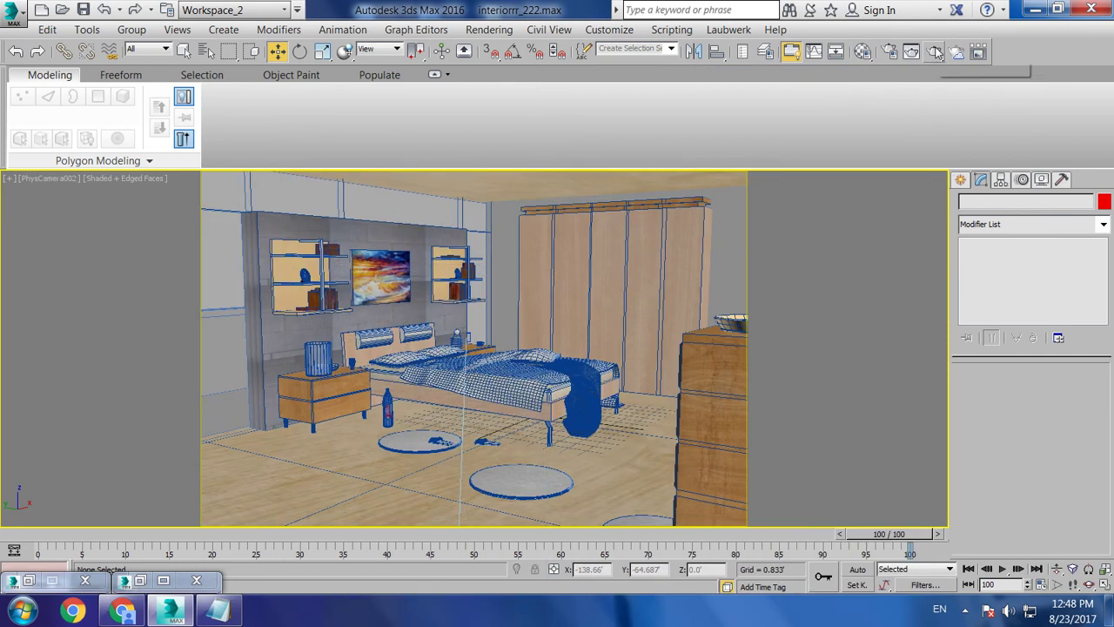
click(934, 52)
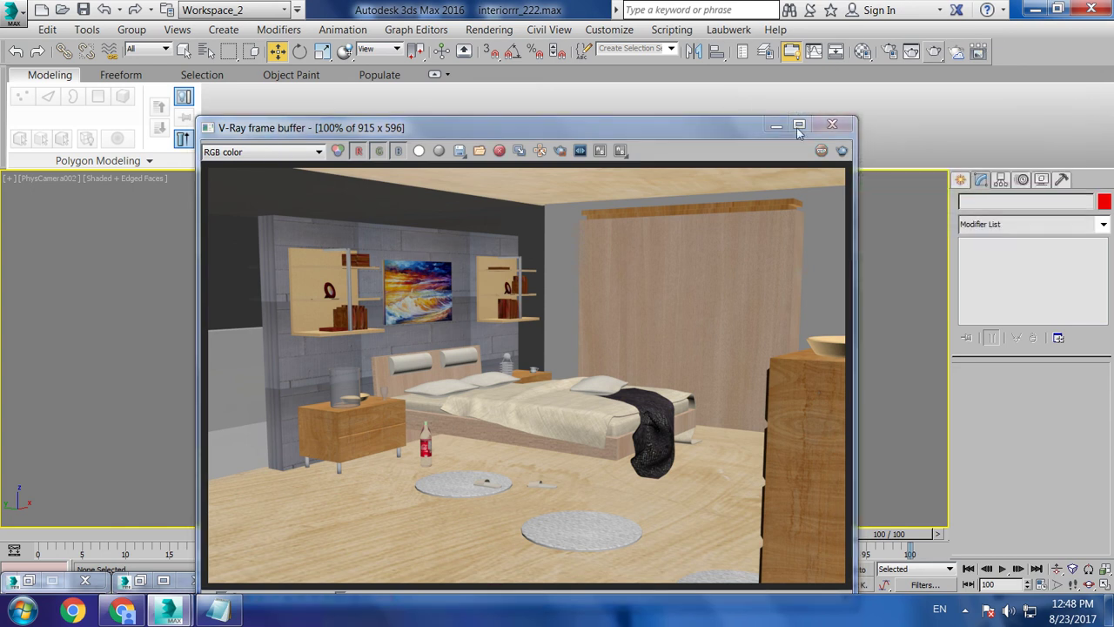
click(833, 127)
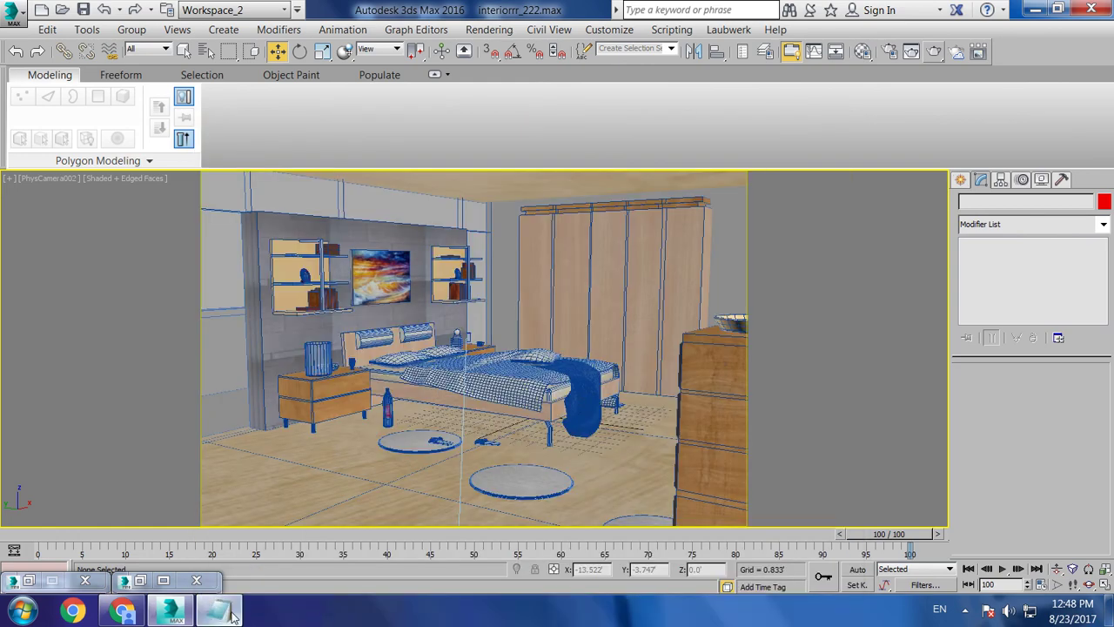
click(218, 610)
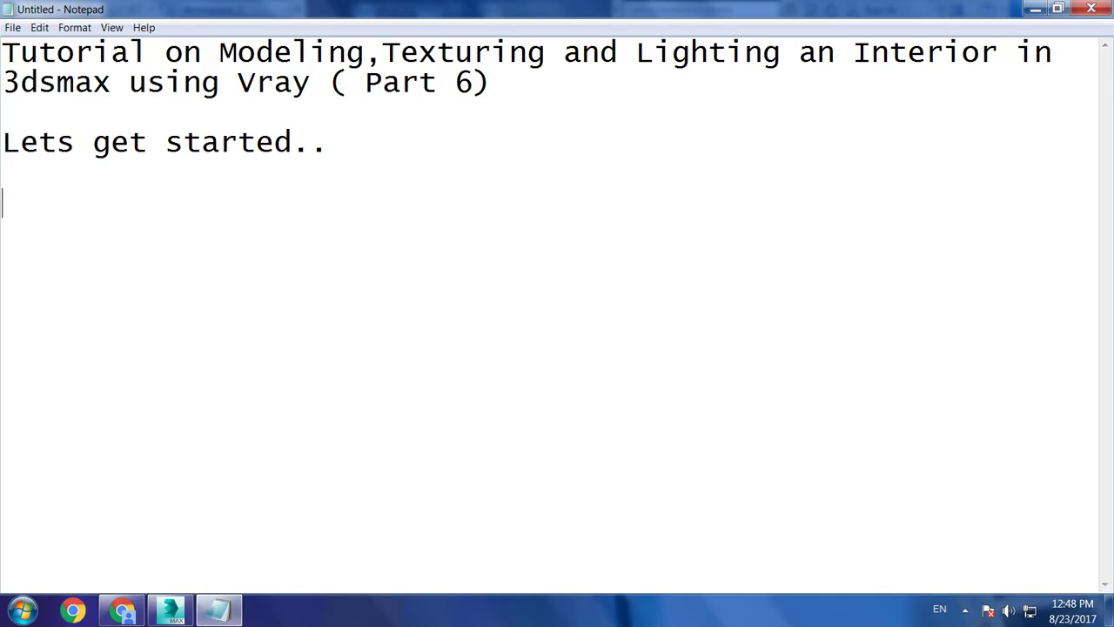
Type the 'Thanks for watching..' closing text into Notepad
text(Thanks for watching..)
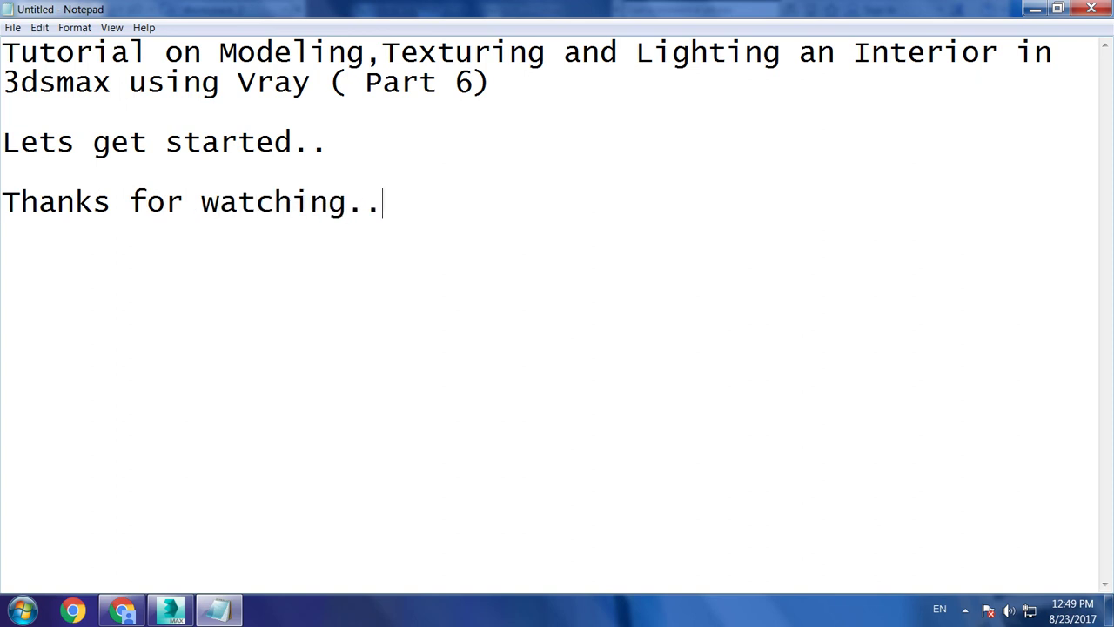
text(nue to part 7)
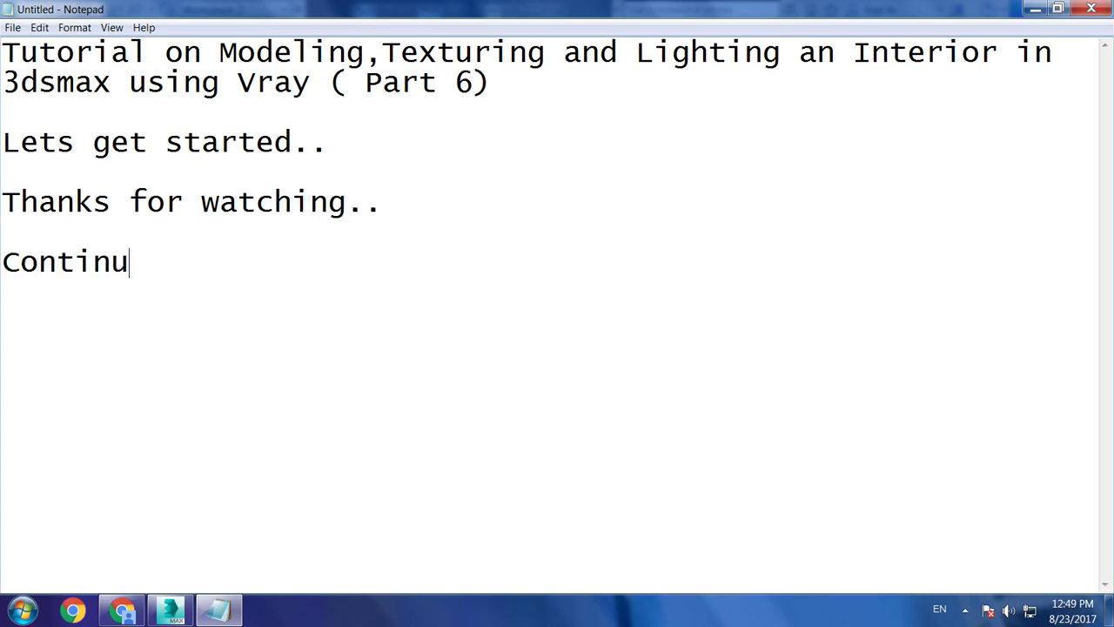